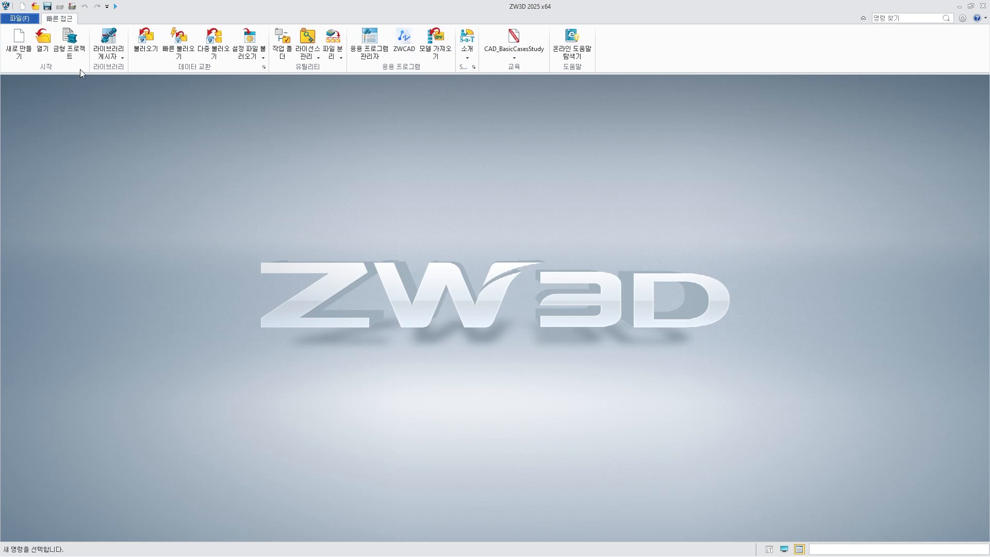
Create a new standard part file and start a sketch on the default XY plane.
click(19, 44)
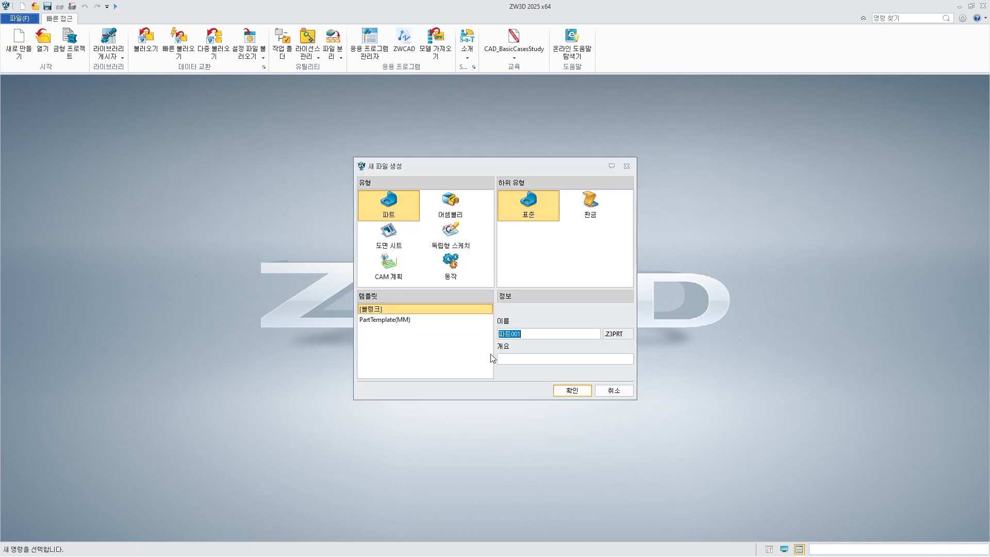
click(565, 391)
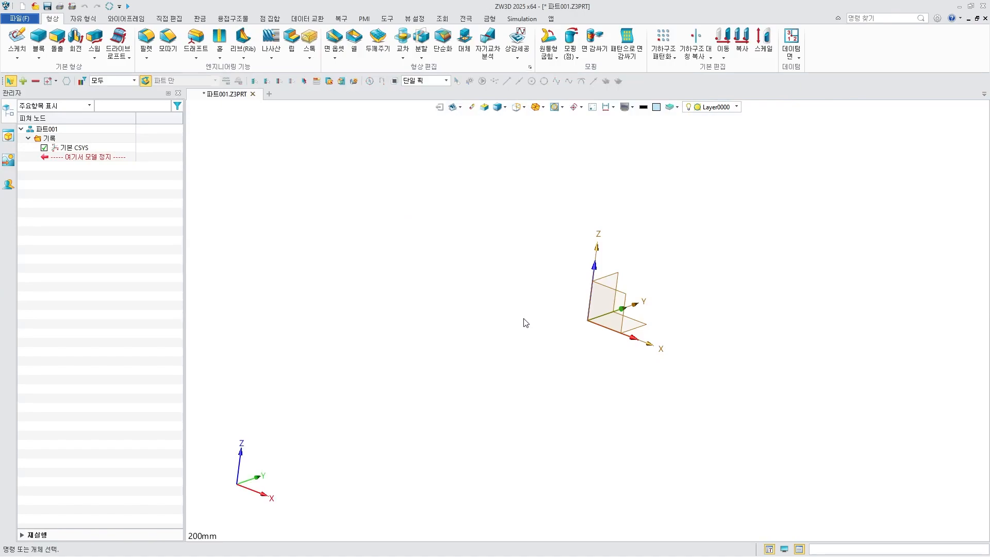
click(17, 37)
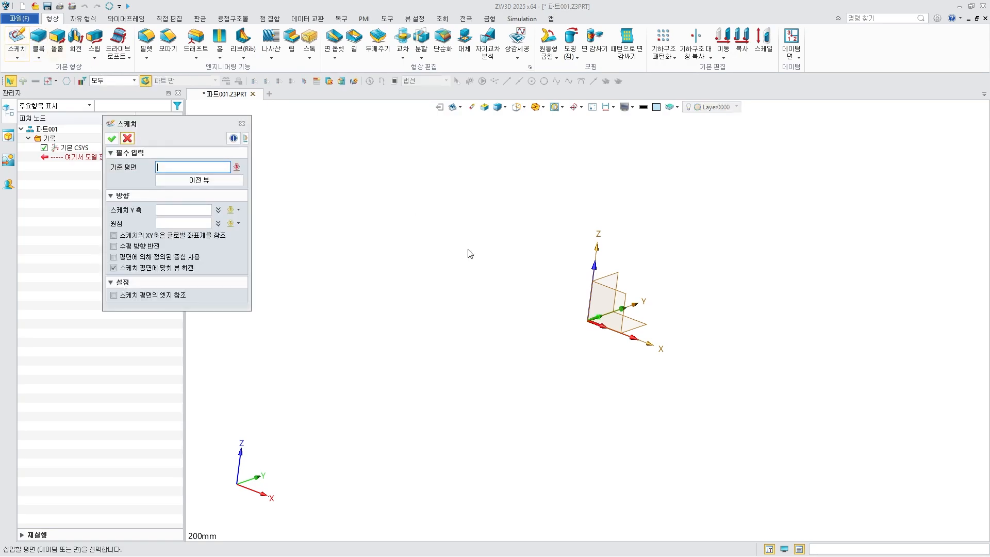
click(645, 323)
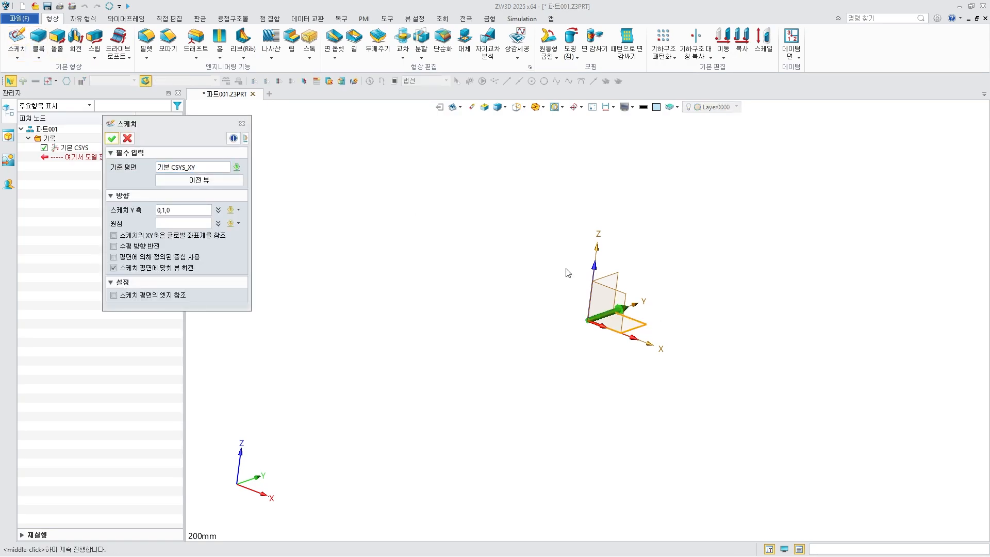
click(111, 139)
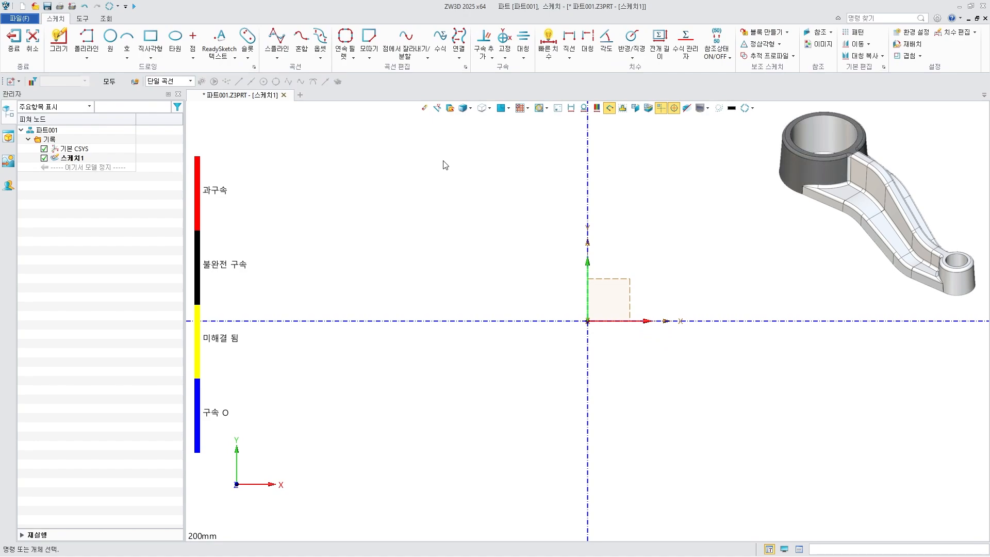
Draw a 15 mm diameter circle centred on the sketch origin.
click(110, 39)
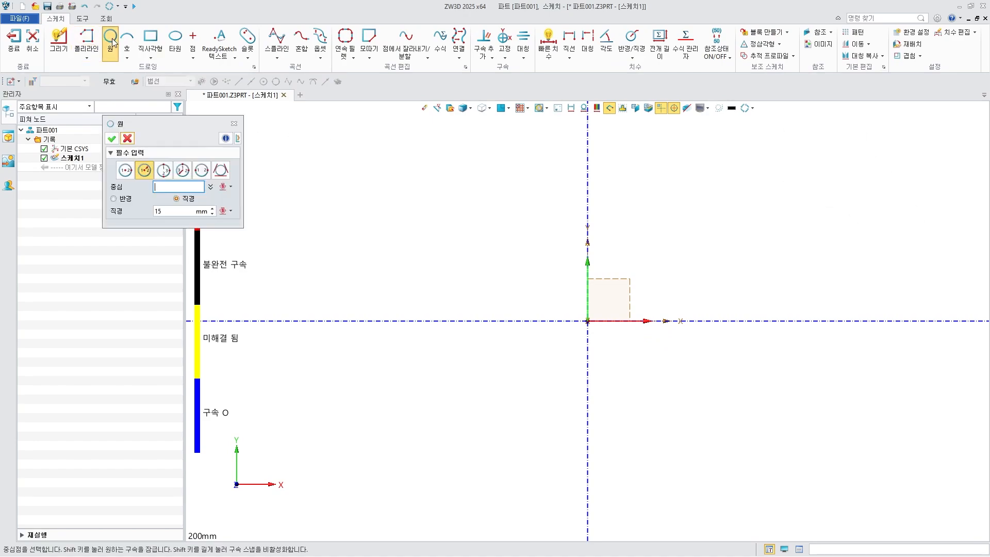
click(588, 321)
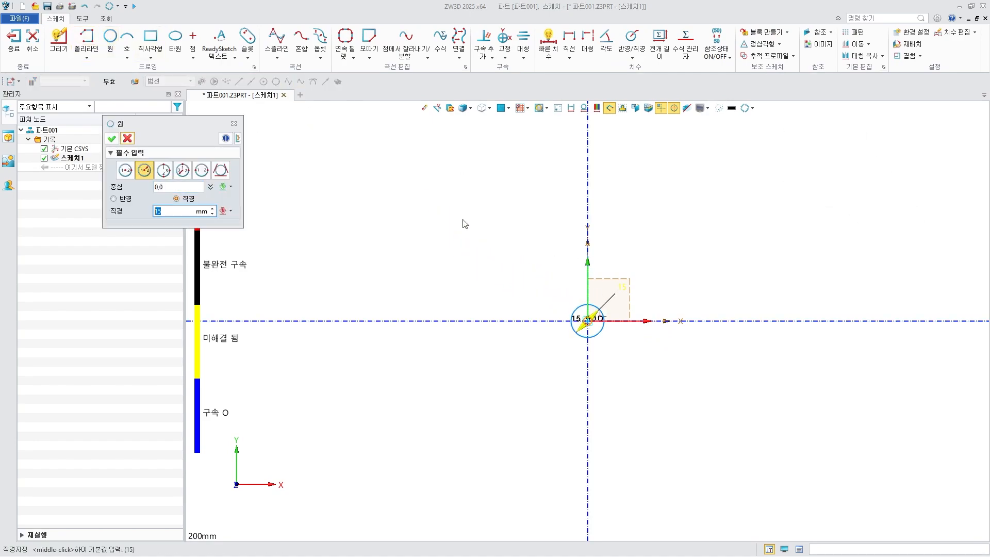
click(112, 139)
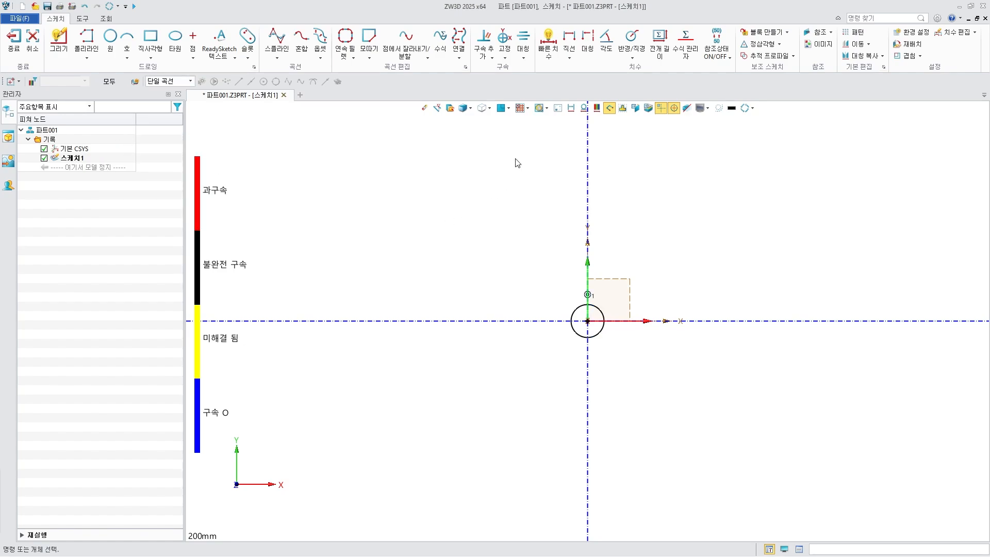
Dimension the origin circle's diameter as 60 mm and finish the sketch.
click(548, 40)
click(597, 308)
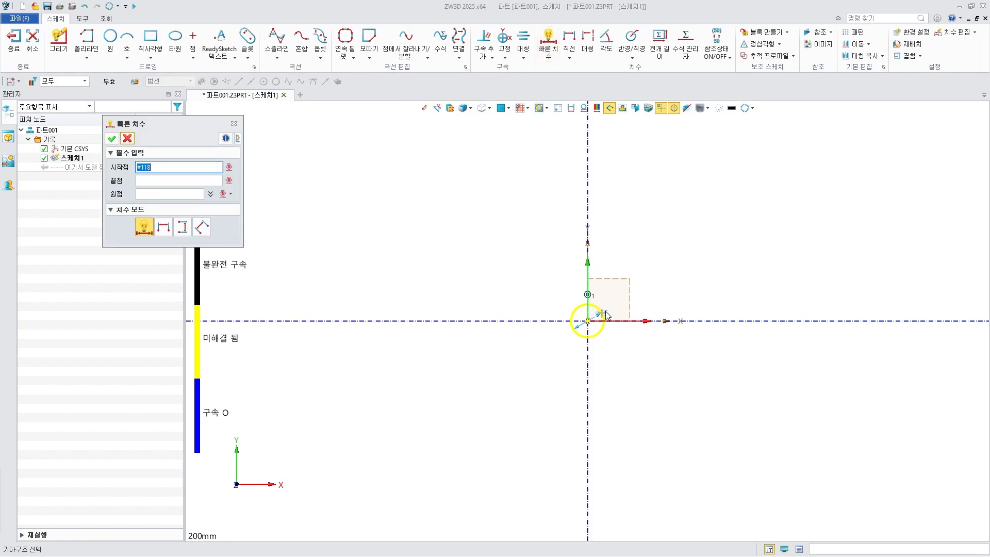
click(628, 275)
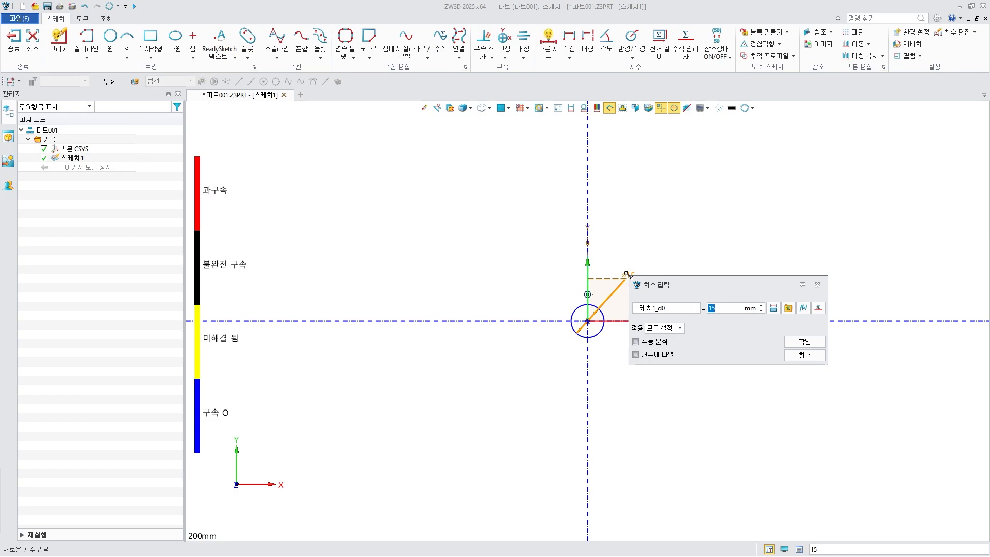
text(60)
key(Return)
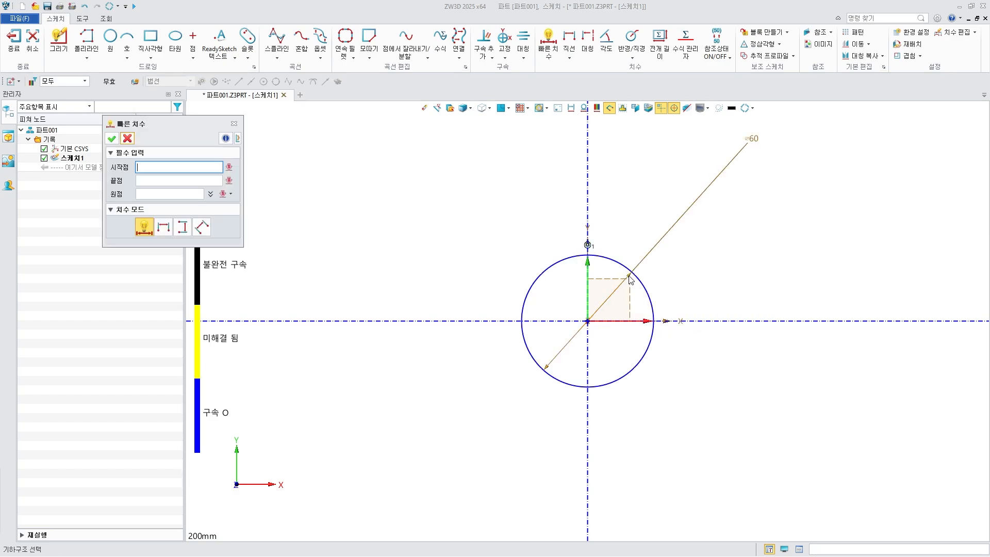
click(126, 139)
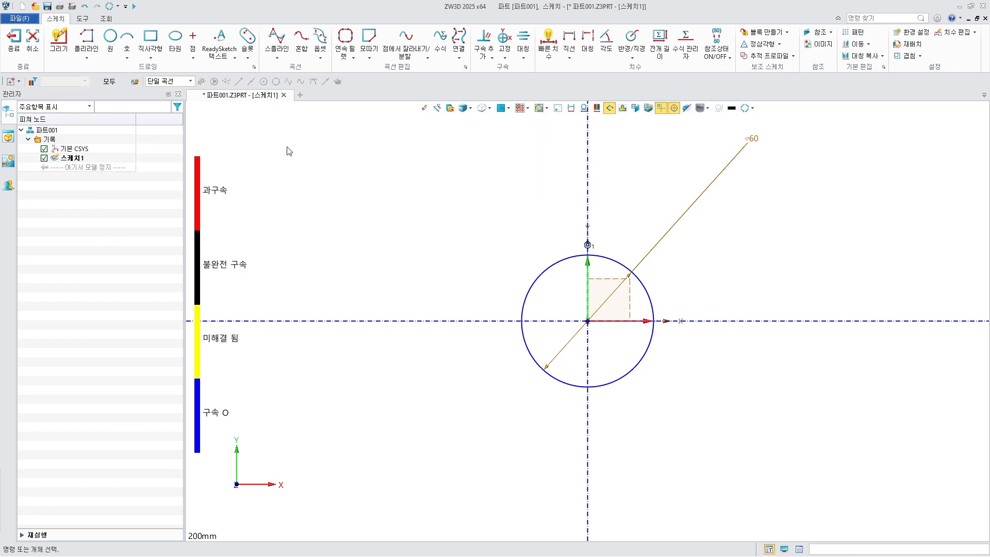
click(23, 35)
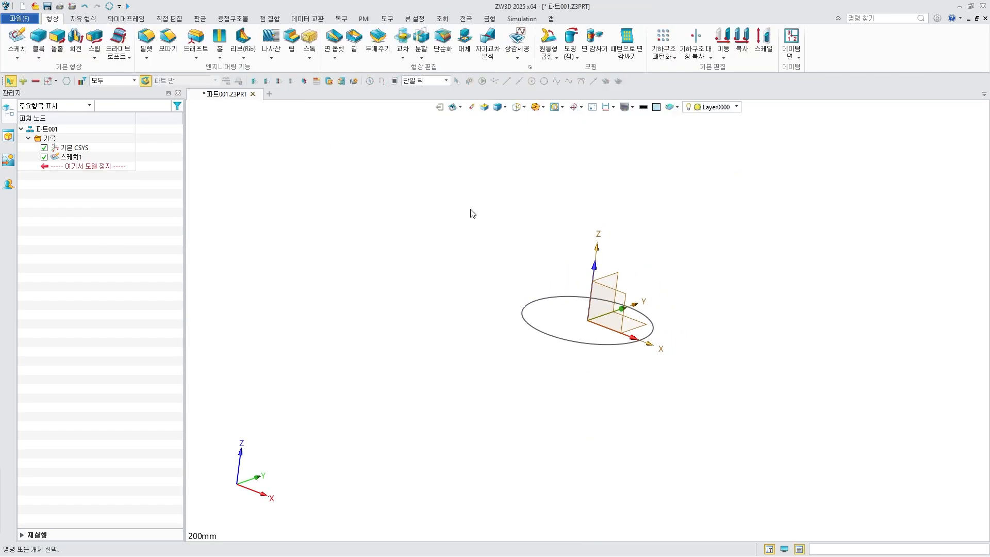
Extrude the 60 mm circle 30 mm upward as a new base body with a -4° draft.
click(57, 40)
click(566, 341)
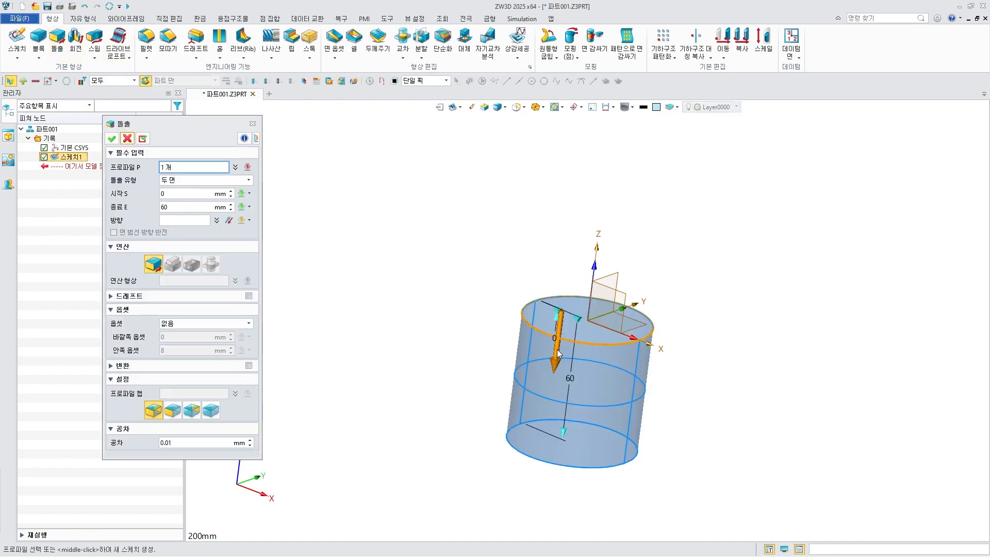
click(559, 354)
click(190, 207)
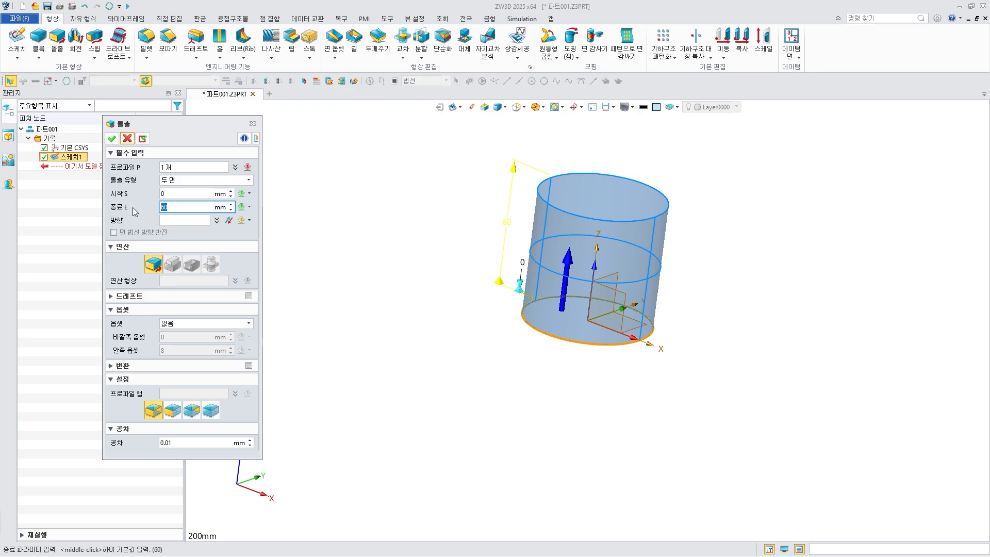
text(30)
key(Return)
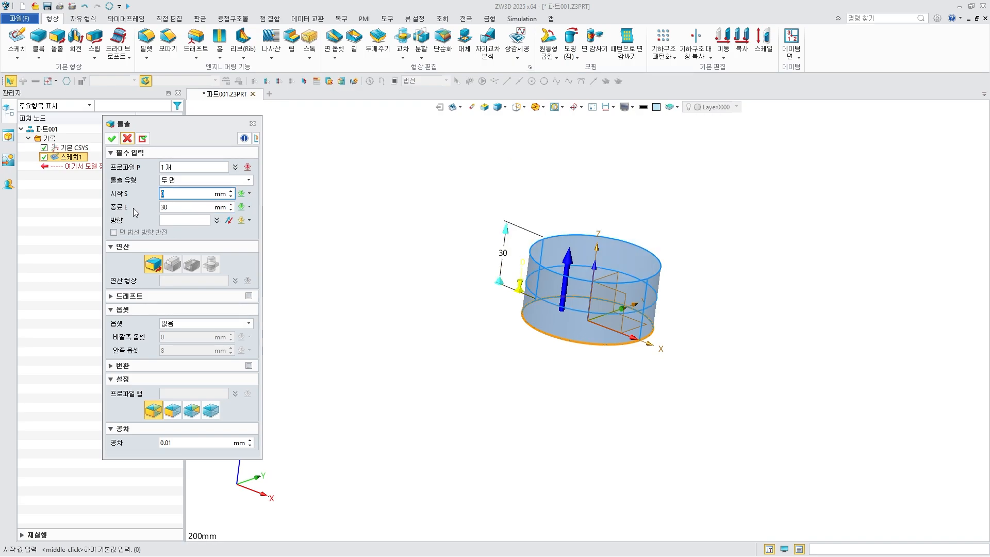
click(168, 297)
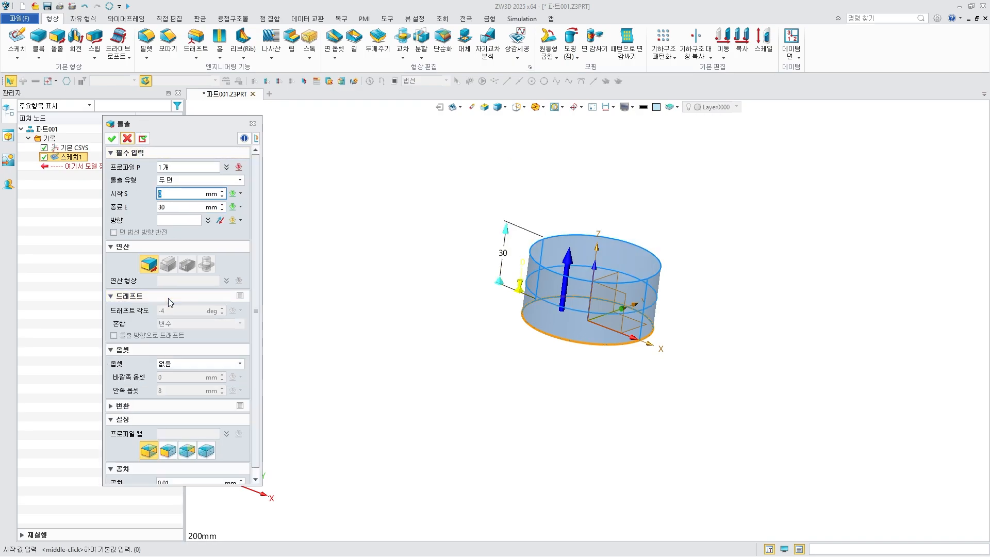
click(239, 296)
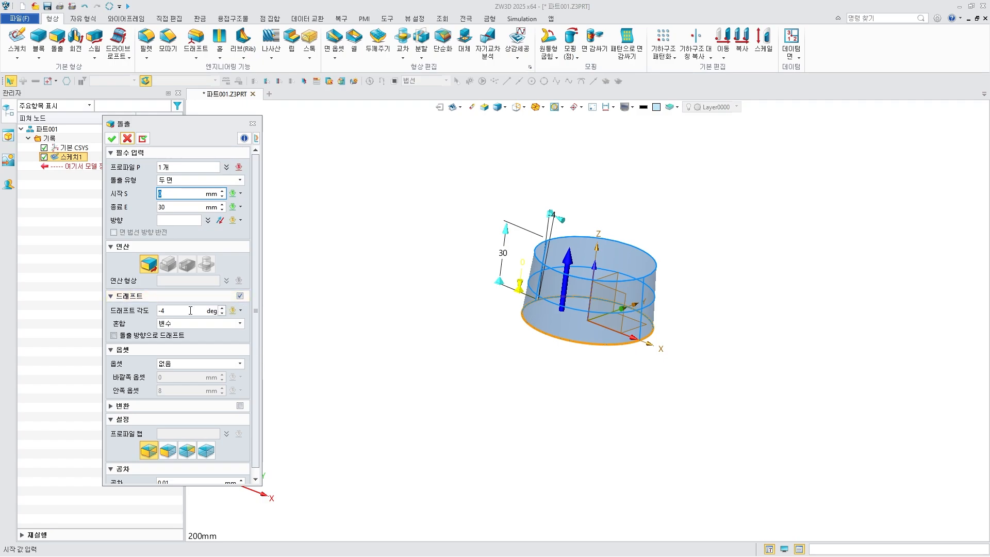
click(112, 138)
Start a second sketch on the default XY plane at the base of the tapered cylinder.
middle_drag(466, 258, 441, 267)
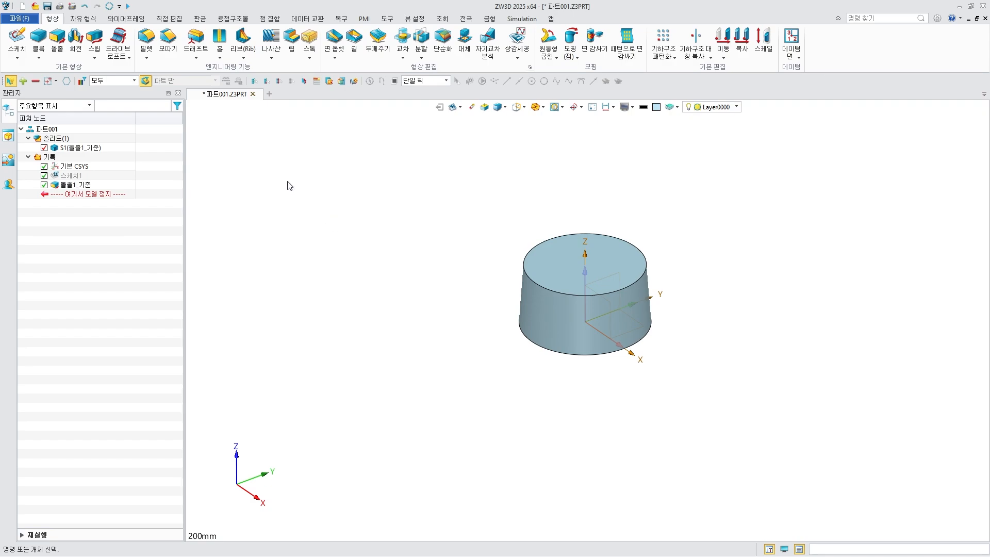
click(11, 40)
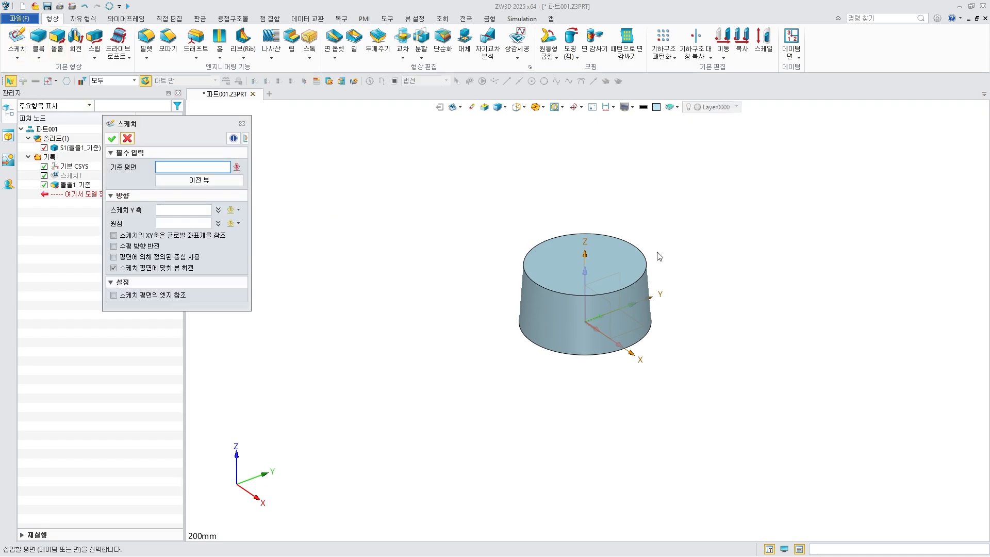
key(ctrl+f)
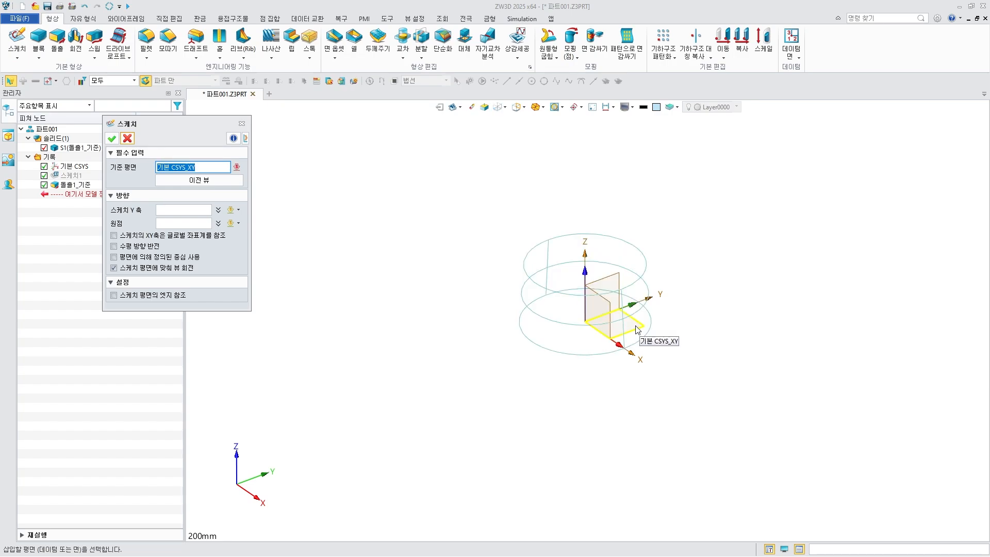
click(638, 331)
key(ctrl+f)
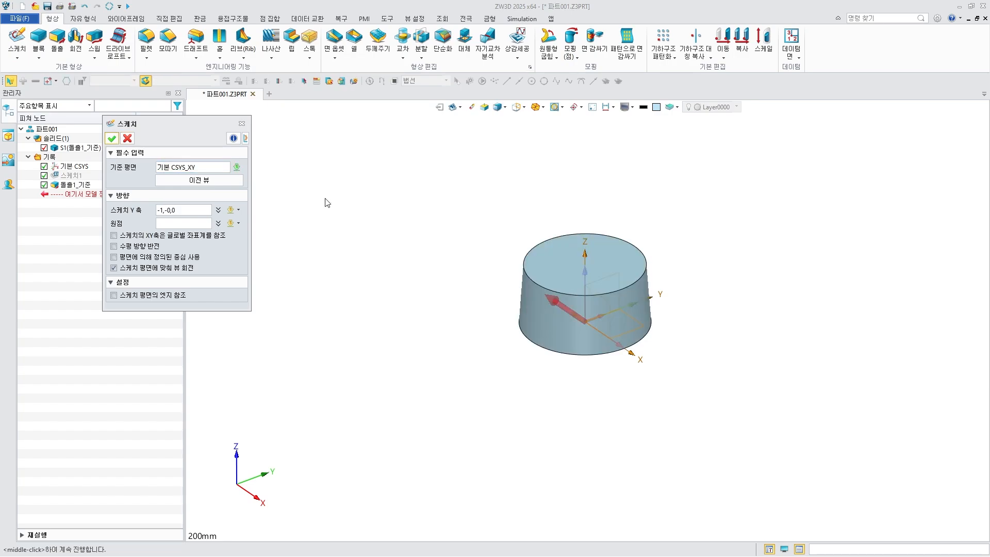
click(112, 138)
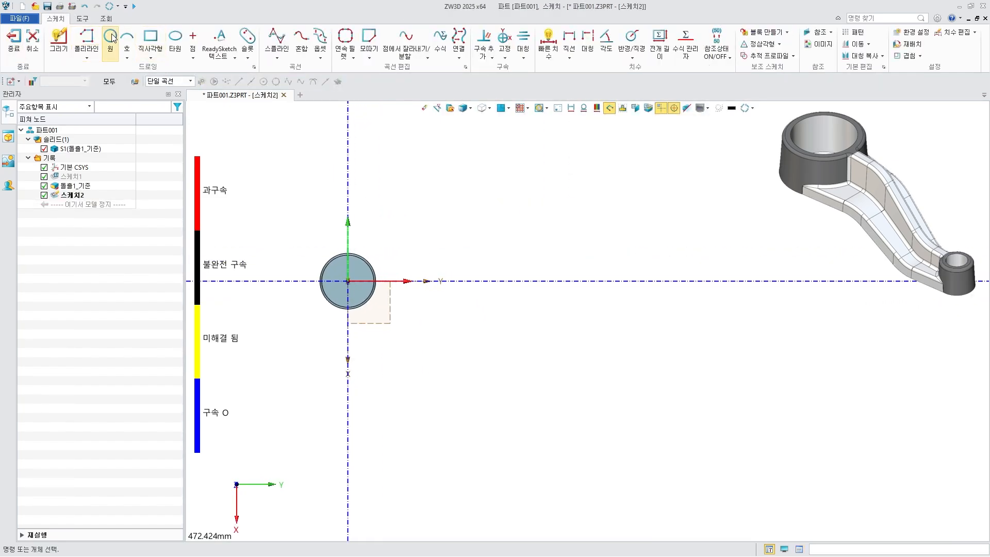
Draw a 15 mm diameter circle on the horizontal sketch axis, about 206 mm to the right of the origin.
click(110, 37)
click(539, 281)
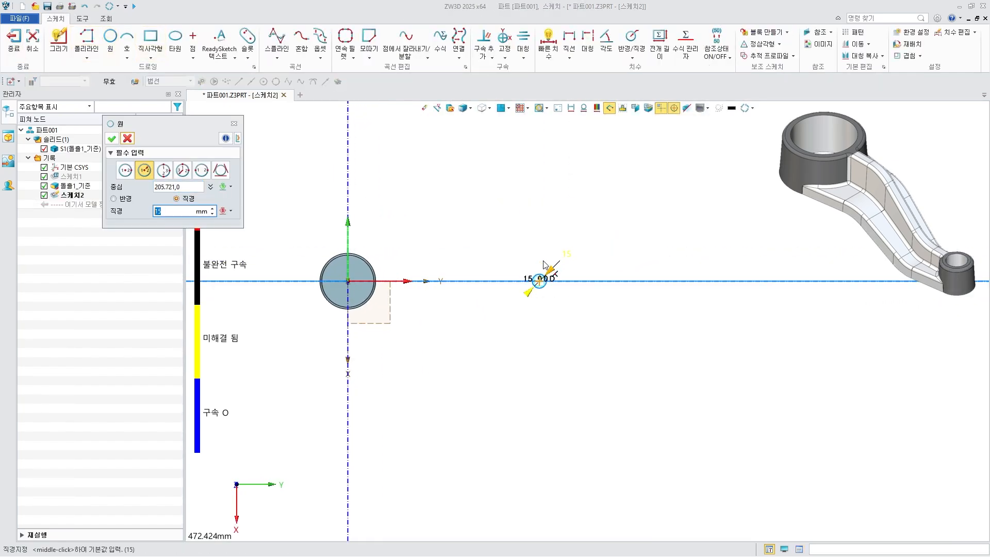
click(112, 139)
Dimension the small circle's diameter as 25 mm.
scroll(456, 285, up, 2)
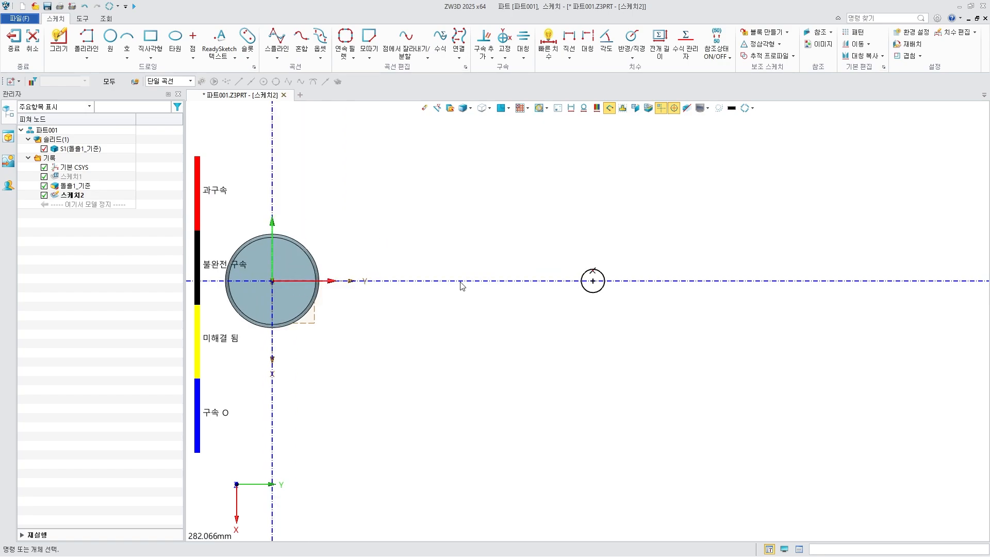
click(549, 42)
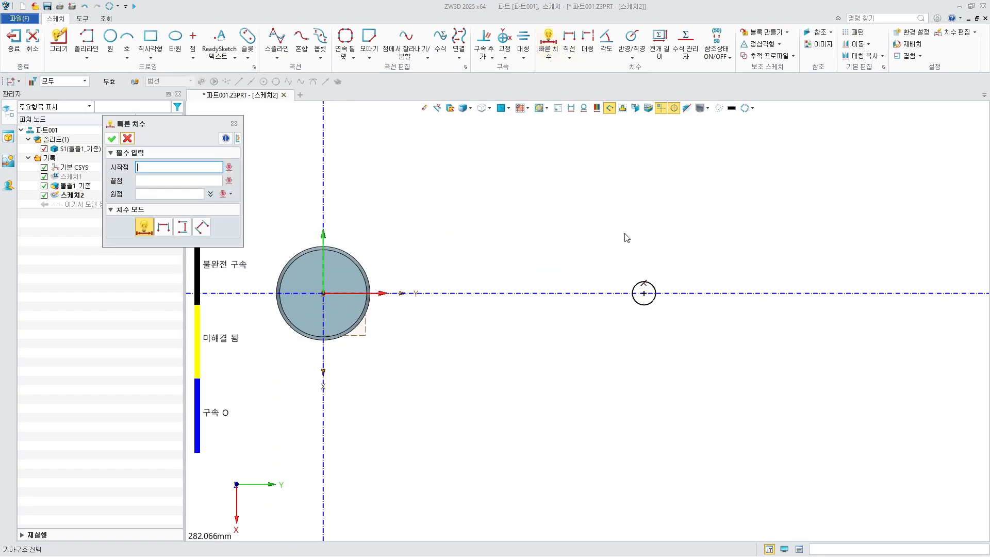
click(639, 282)
click(634, 268)
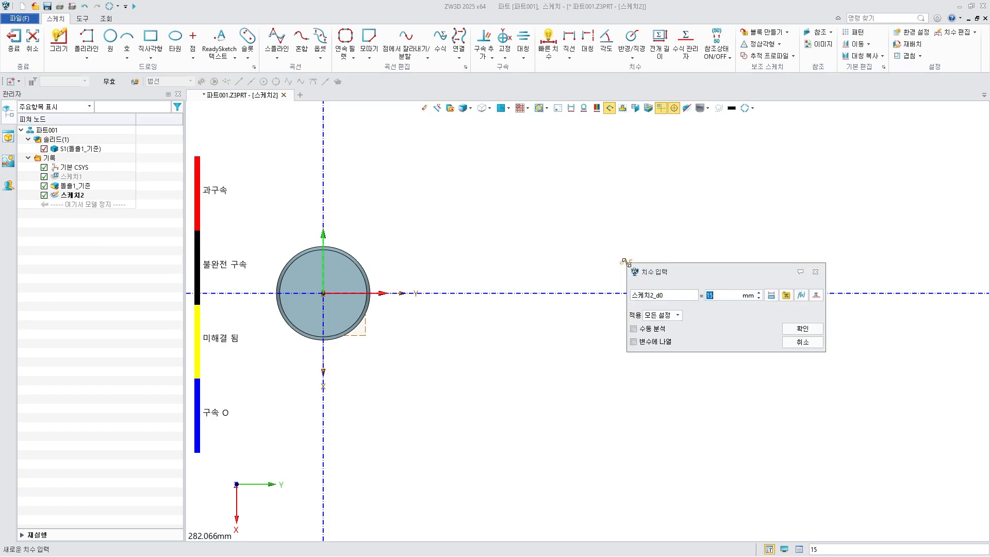
text(25)
key(Return)
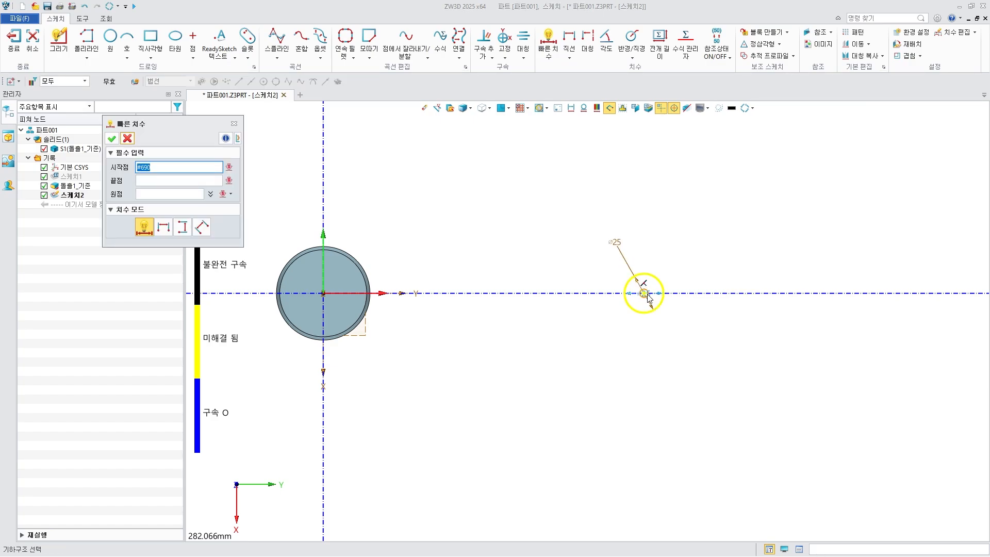
Dimension the distance from the origin to the small circle's centre as 125 mm and finish the sketch.
click(648, 297)
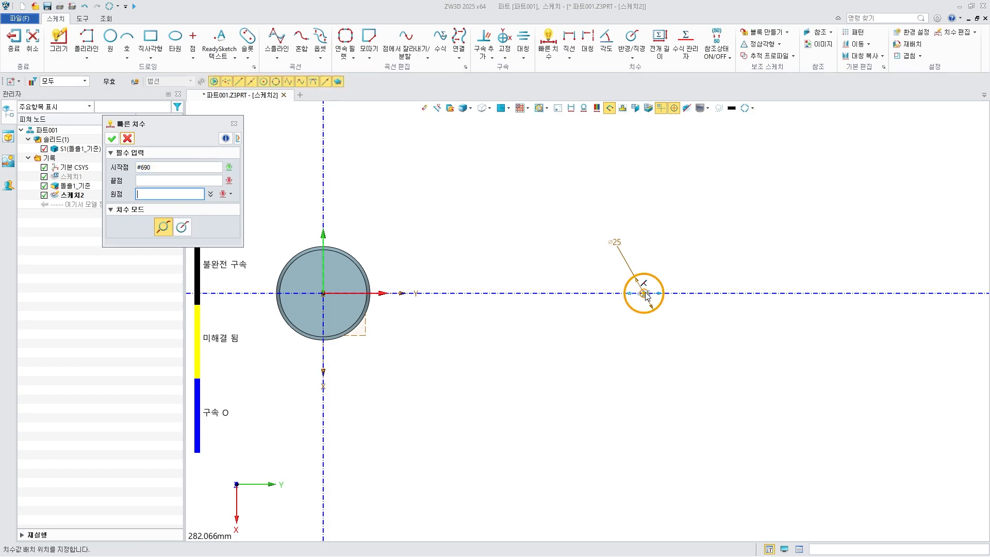
click(323, 295)
click(461, 394)
text(1)
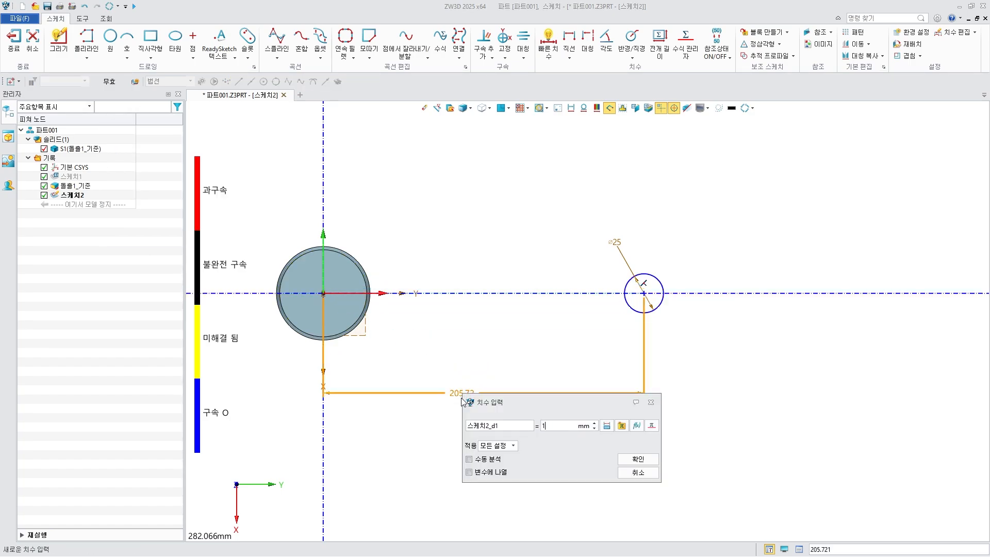
text(25)
key(Return)
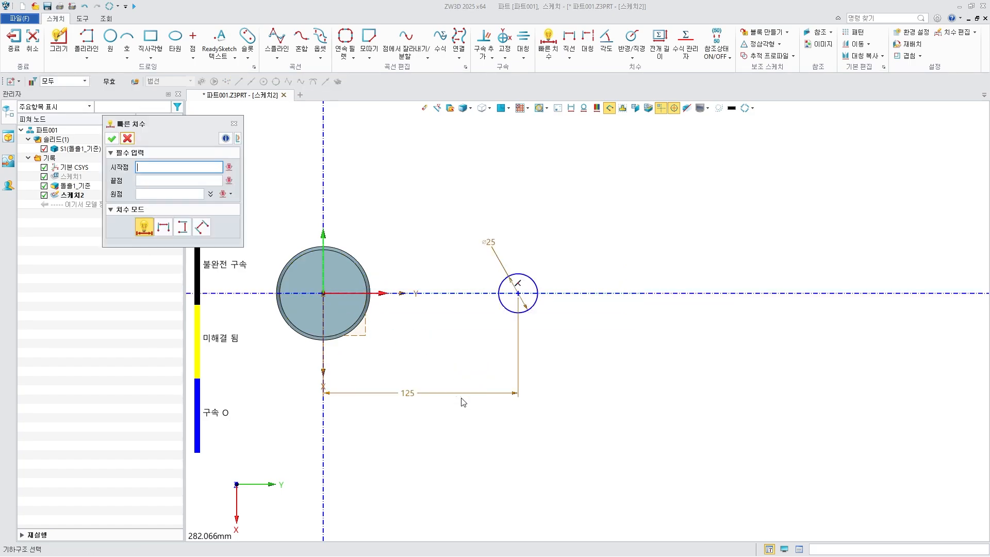
click(127, 138)
click(16, 48)
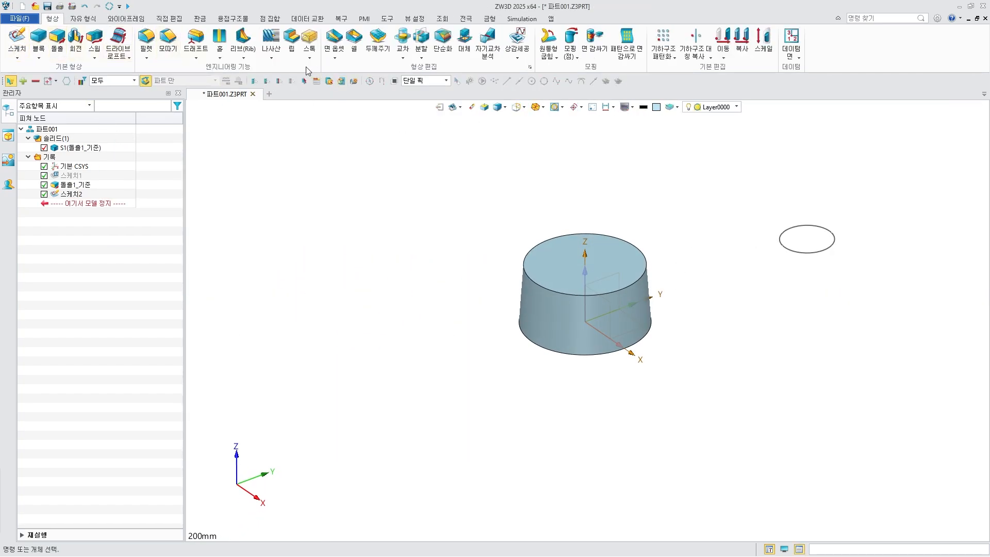
Extrude the small circle sketch from -30 mm to -10 mm as a base body with a -4° draft.
click(56, 39)
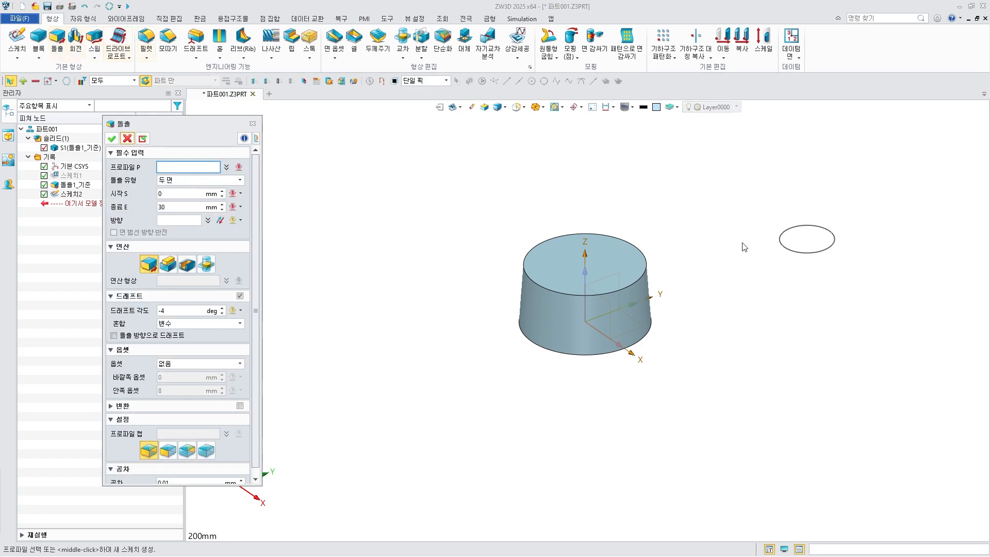
click(821, 251)
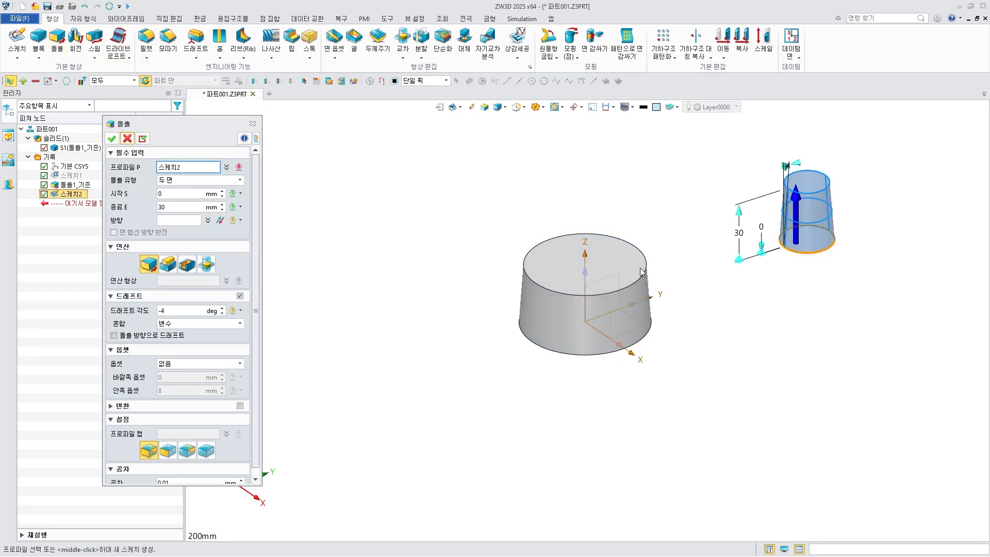
click(172, 193)
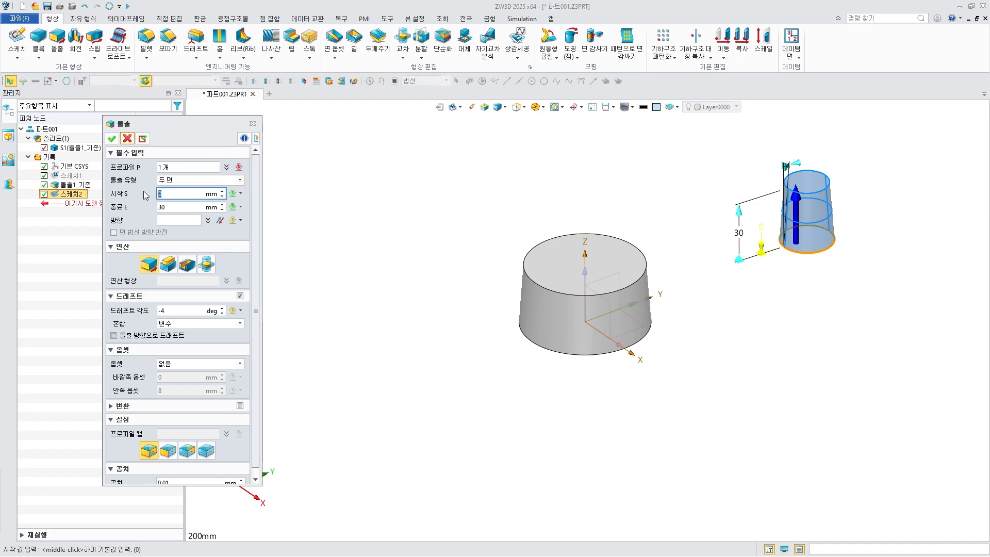
text(-30)
key(Tab)
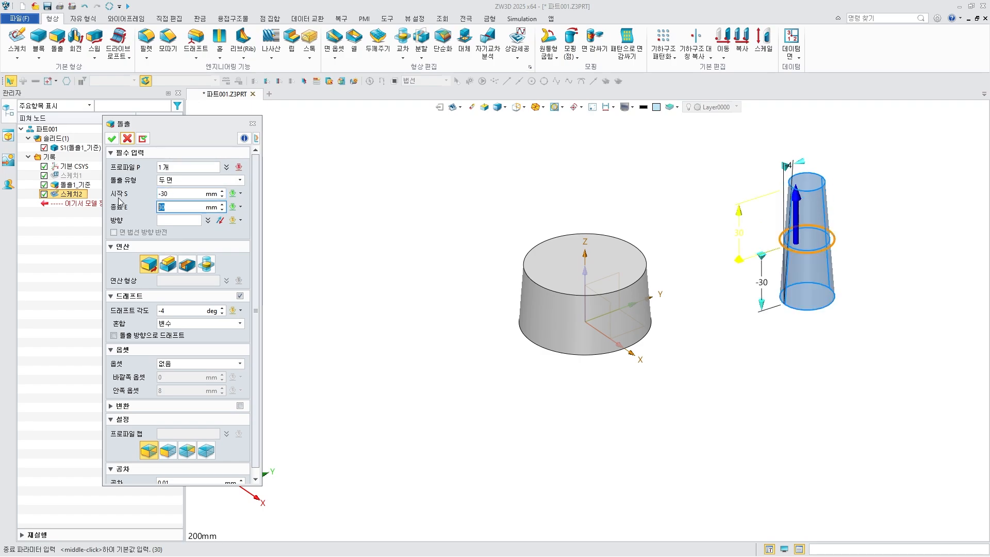
text(-10)
key(Tab)
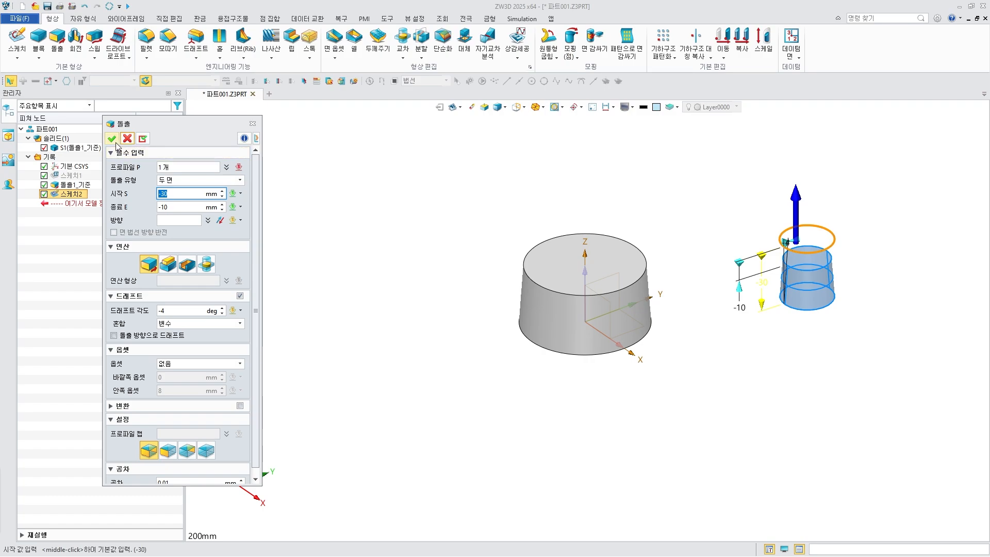
click(111, 138)
Start a new sketch on the default XZ plane through the large boss's axis.
right_drag(422, 183, 405, 153)
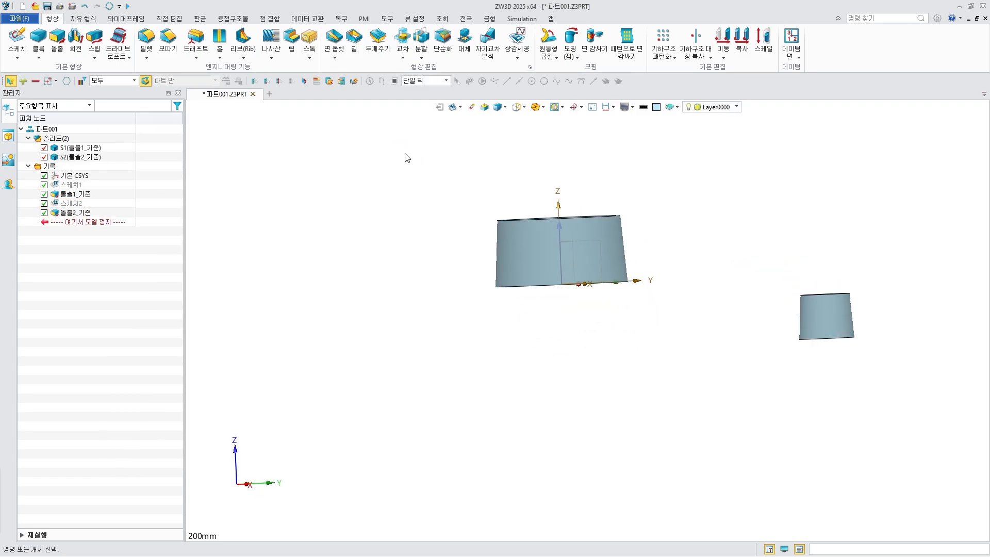
key(ctrl+Down)
key(ctrl+Right)
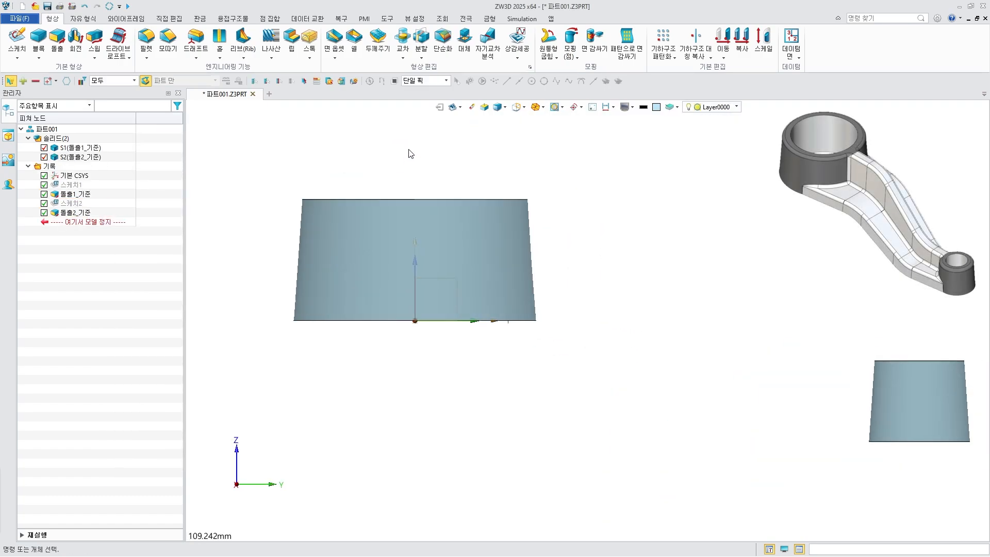
scroll(413, 149, down, 1)
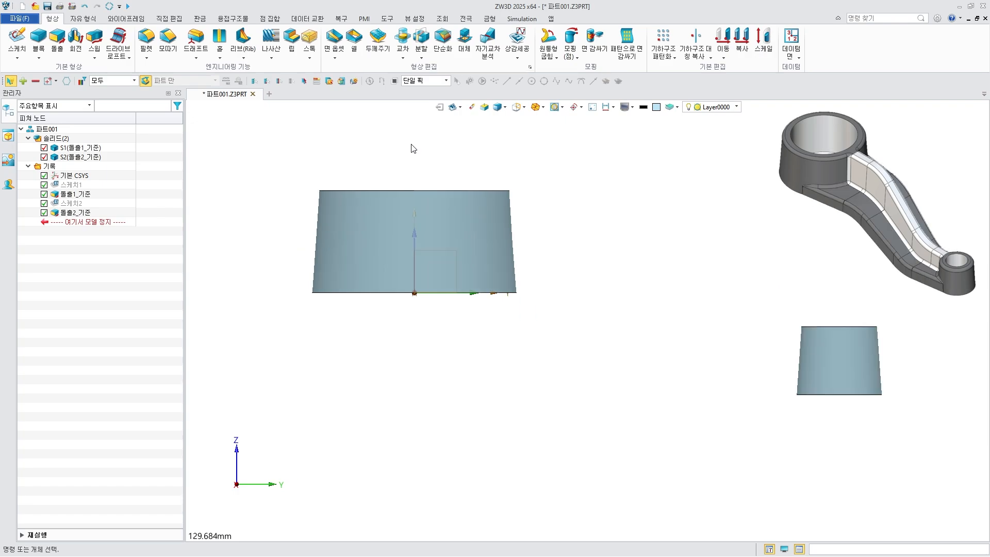
key(ctrl+Home)
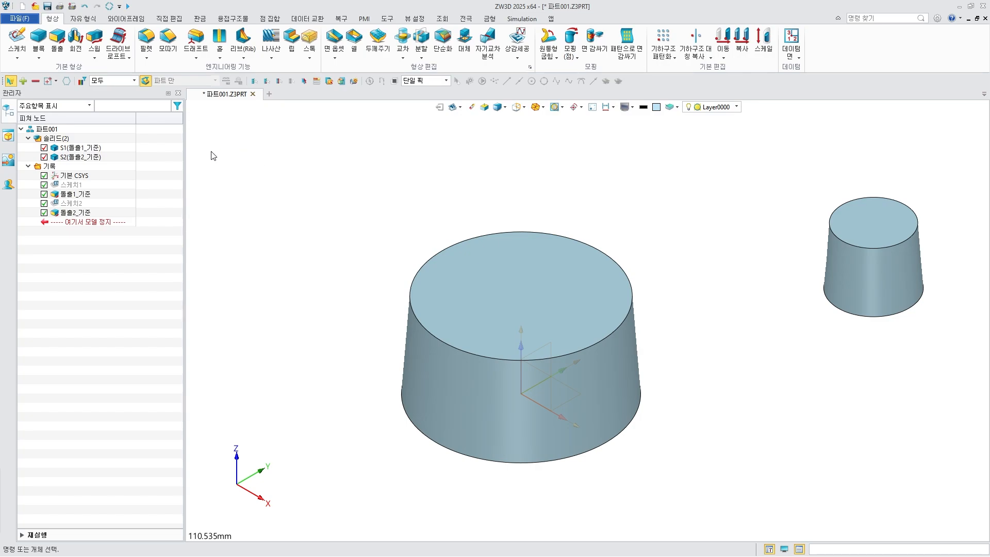
click(17, 39)
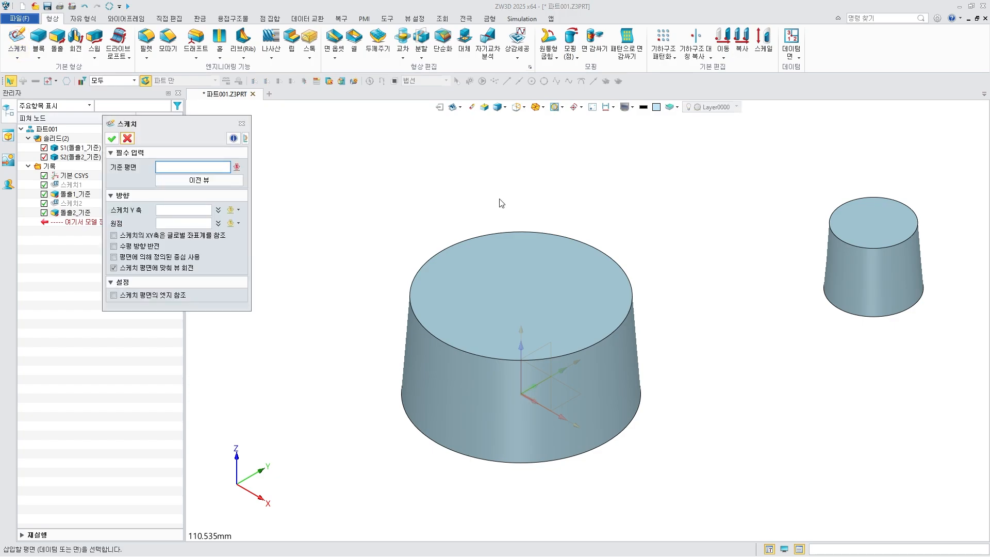
click(551, 384)
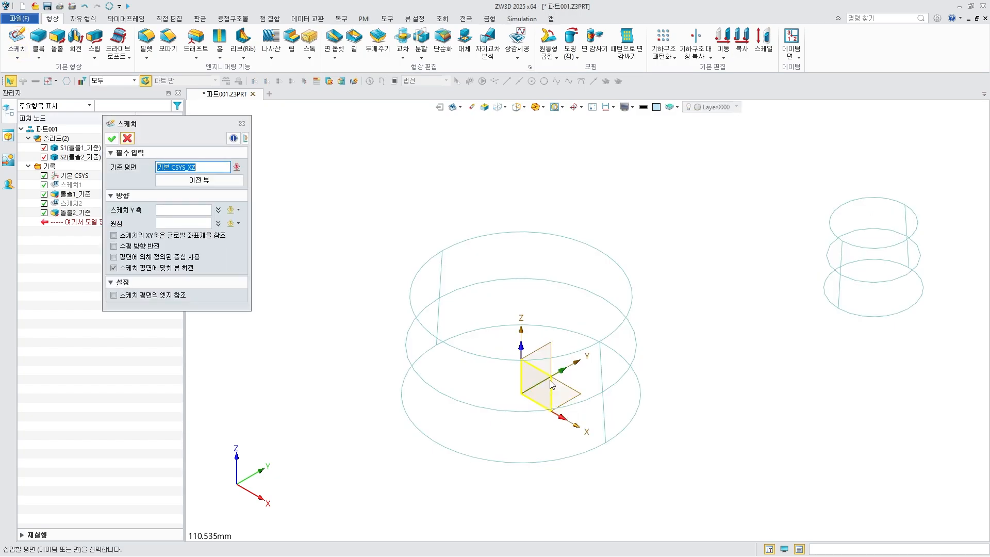
click(111, 138)
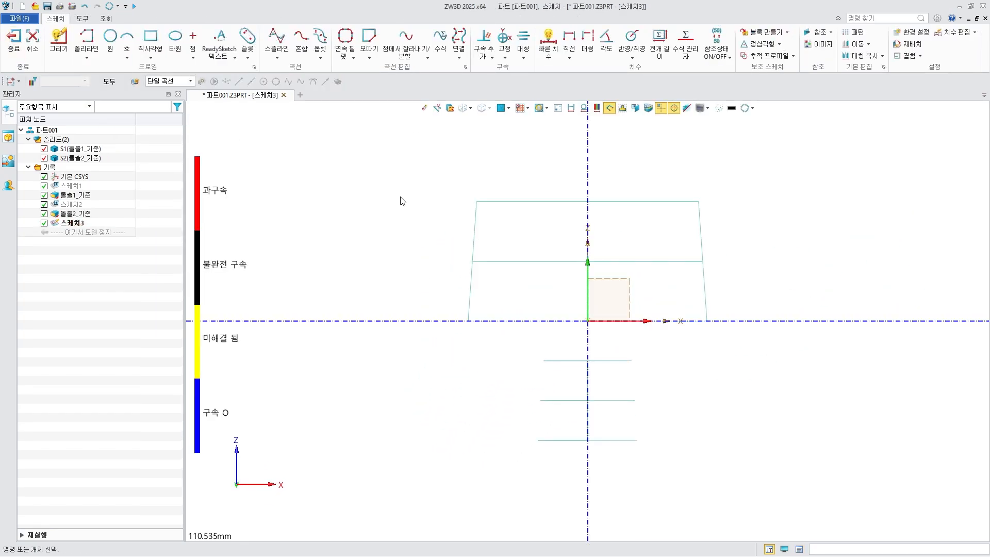
Draw a rectangle 60 mm wide and about 10.5 mm high, standing on the horizontal axis across the large boss's base.
middle_drag(403, 201, 316, 199)
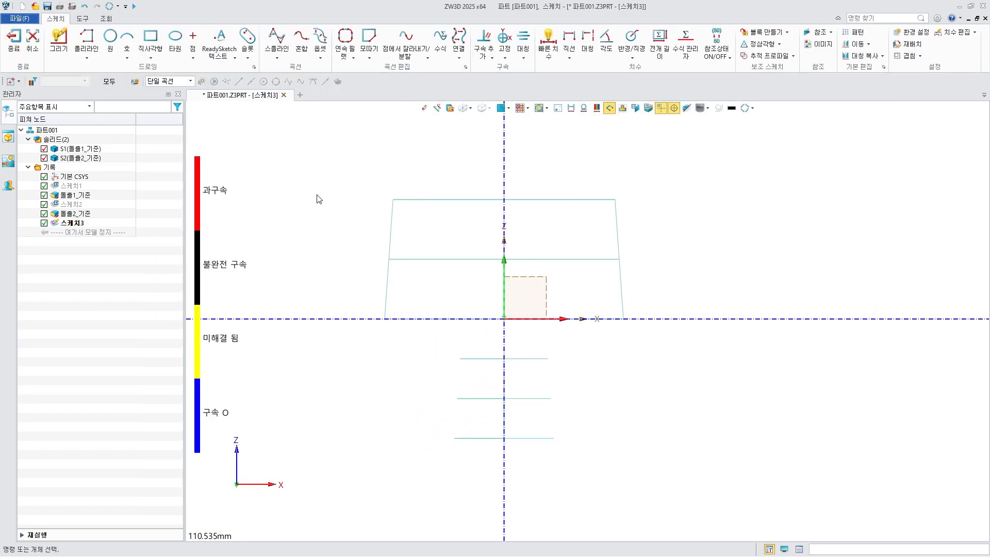
click(151, 37)
click(385, 319)
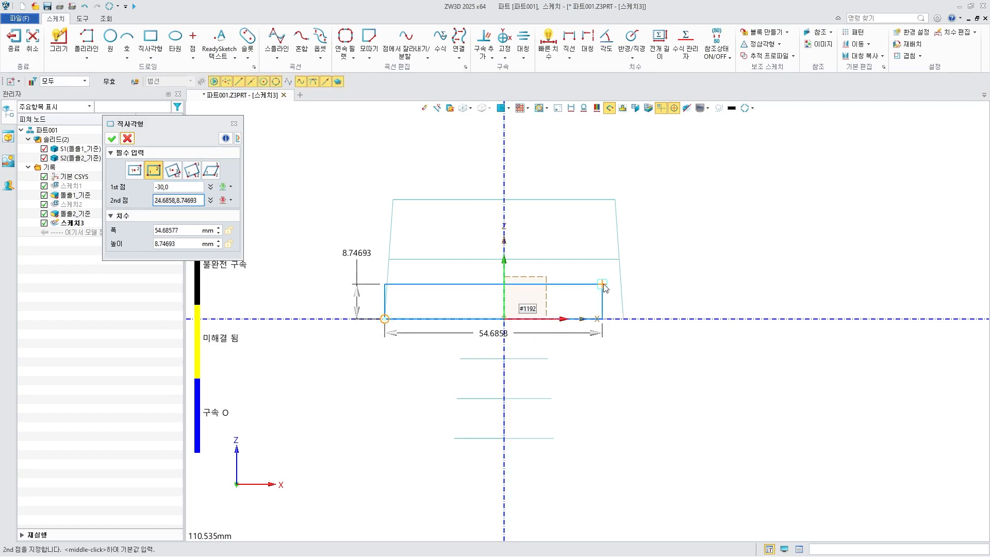
click(624, 278)
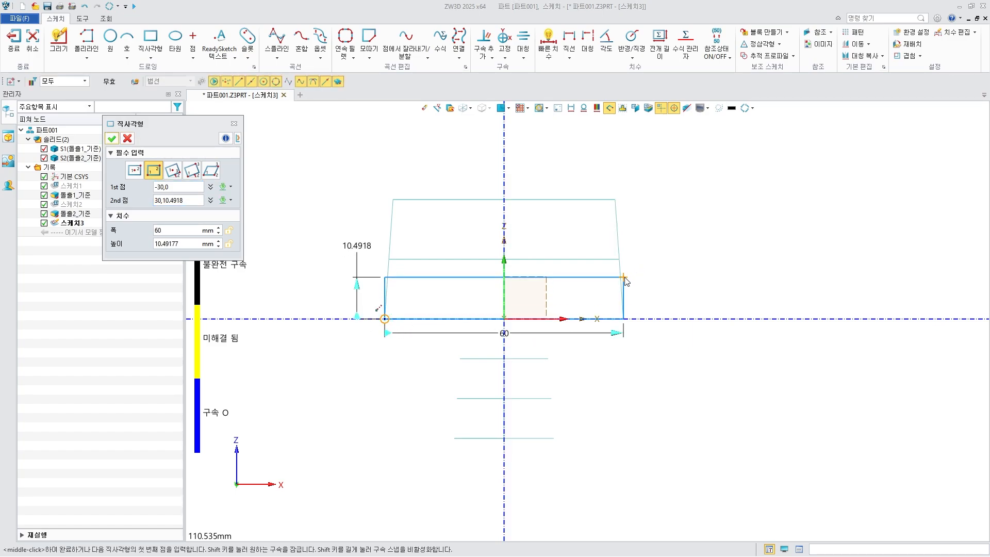
click(112, 138)
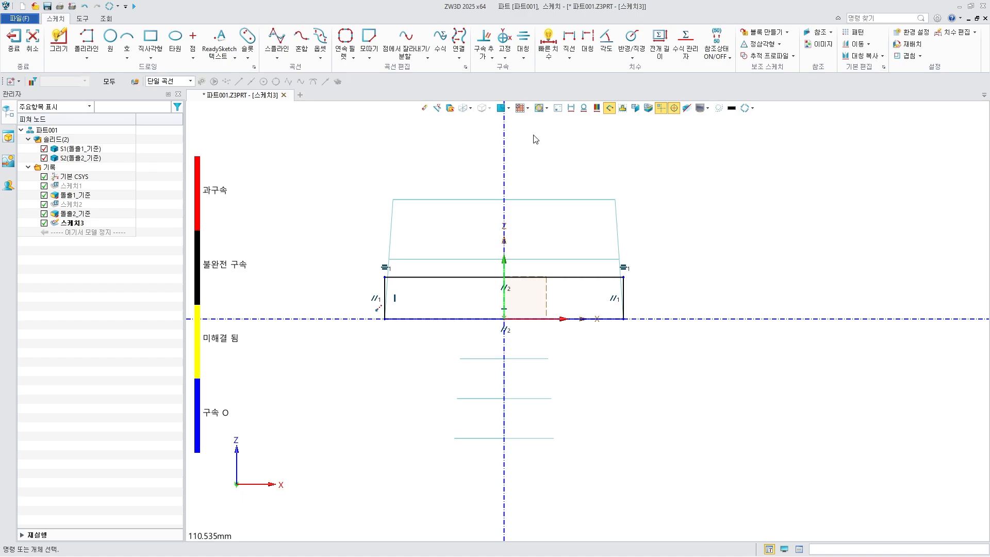
Dimension the rectangle's height as 8 mm and finish the sketch.
click(549, 39)
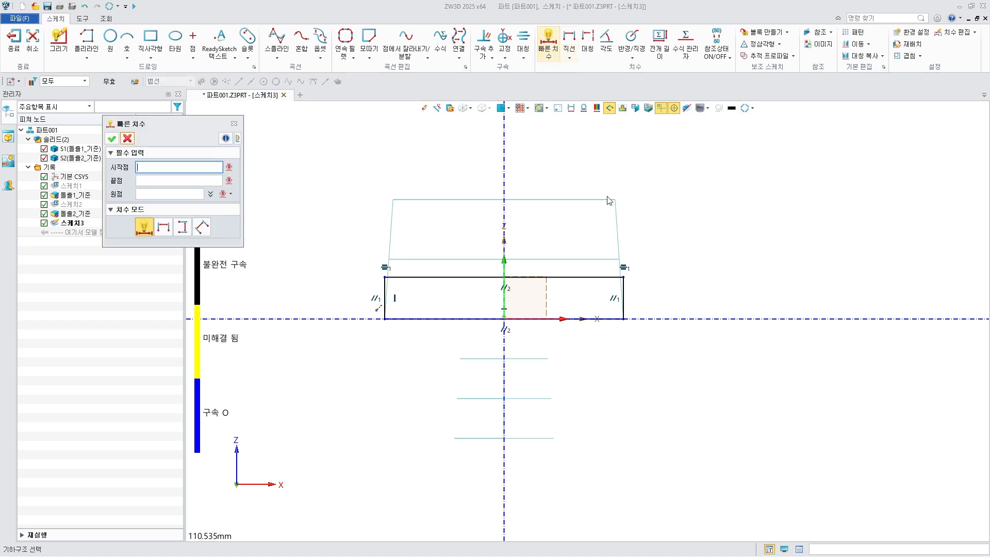
click(625, 296)
click(647, 292)
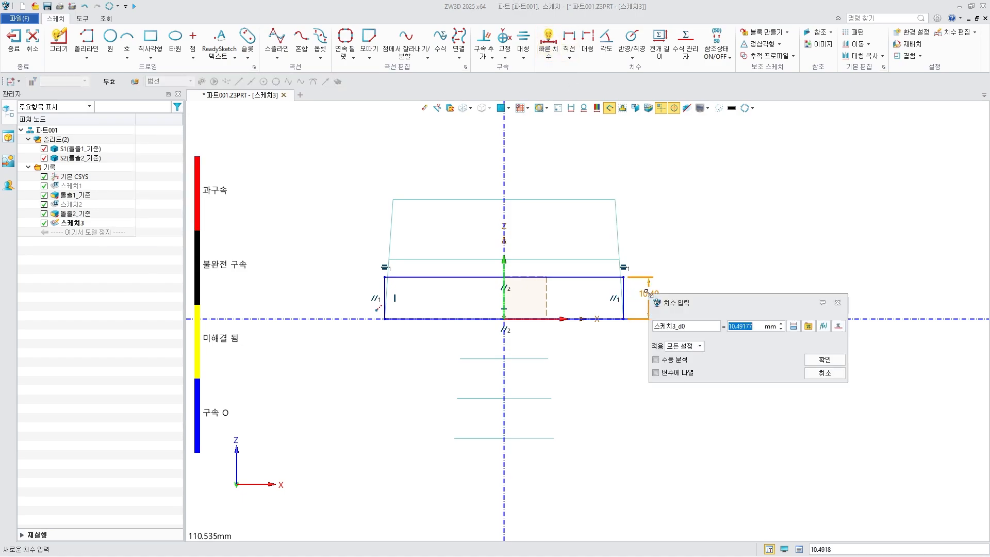
text(8)
key(Return)
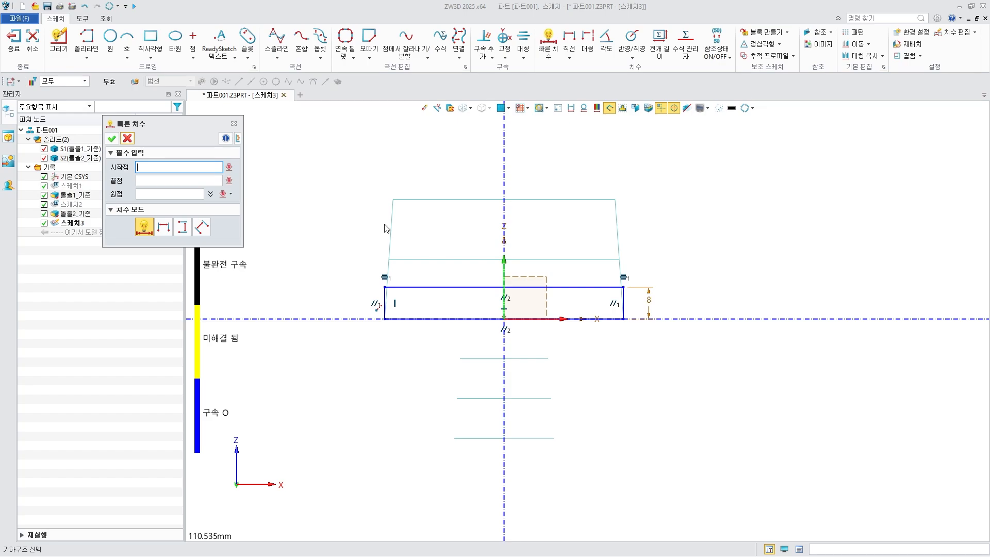
click(128, 138)
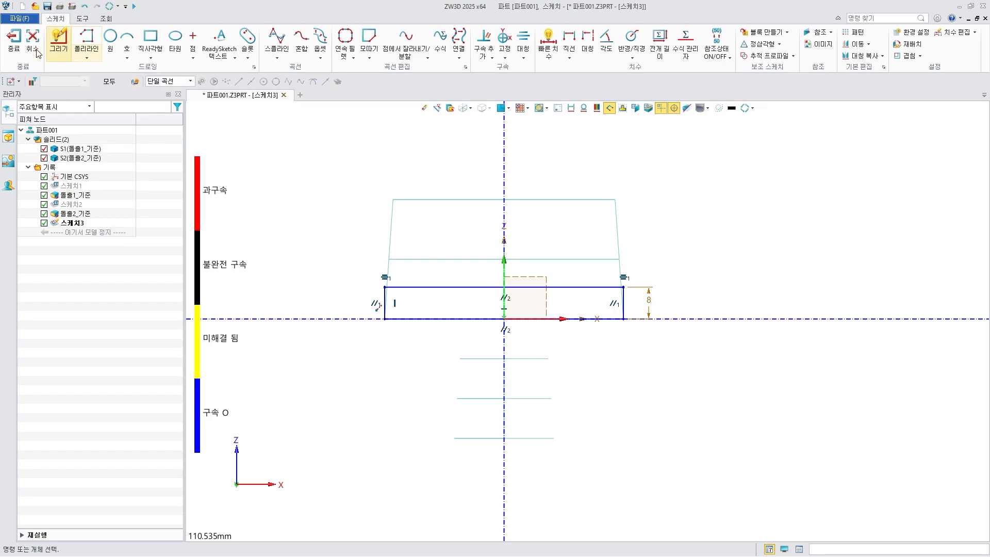
click(15, 43)
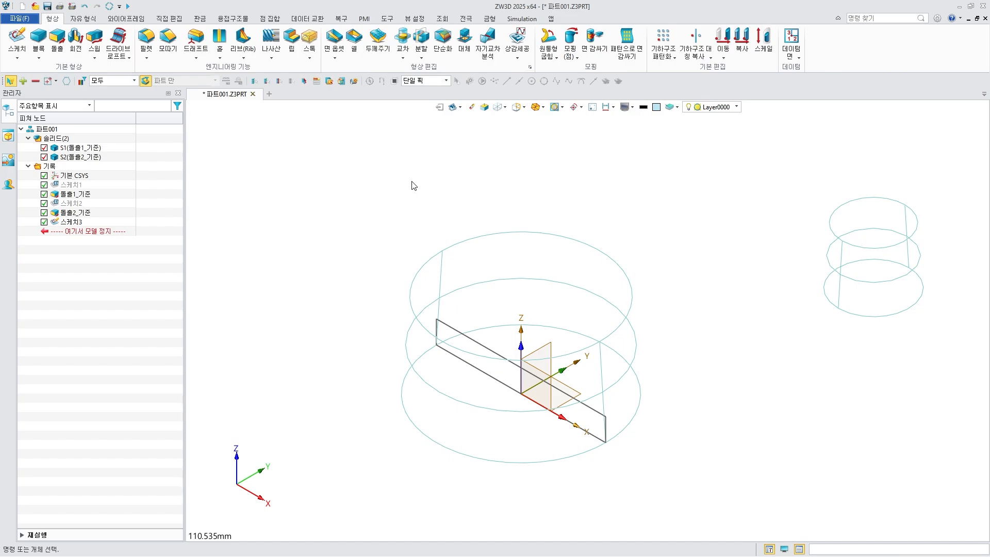
Create a datum plane parallel to the default XZ plane through the centre of the small boss's base circle.
click(791, 37)
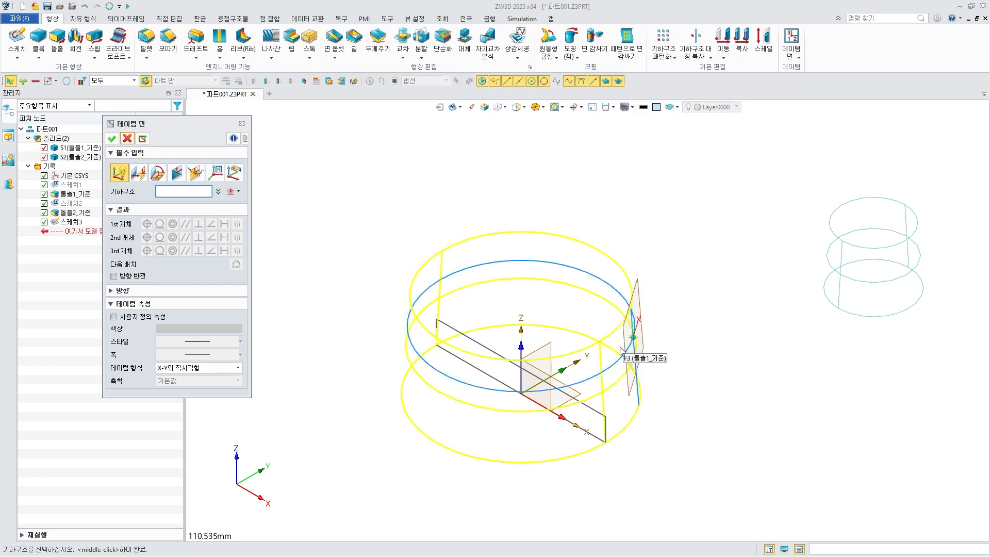
click(550, 384)
click(551, 384)
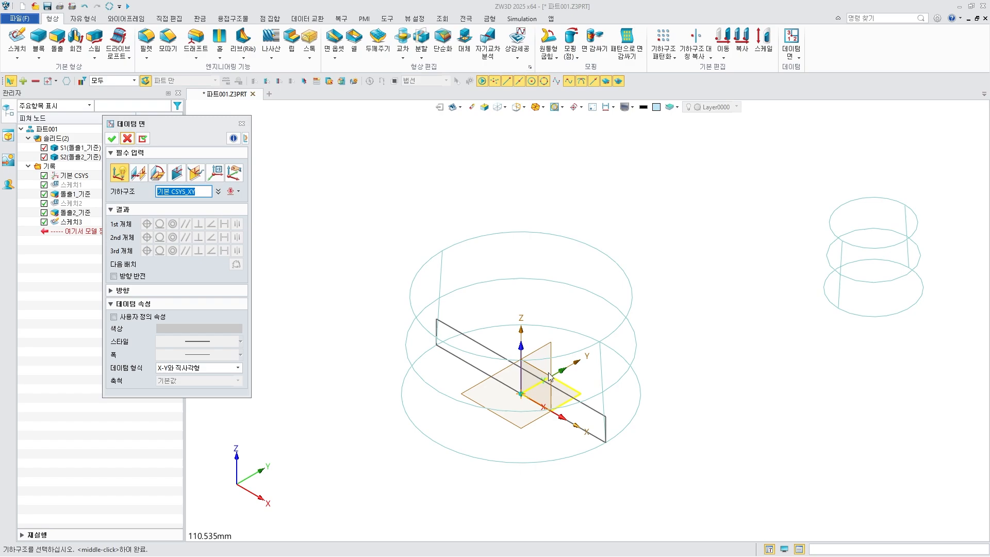
right_drag(548, 377, 571, 405)
click(515, 407)
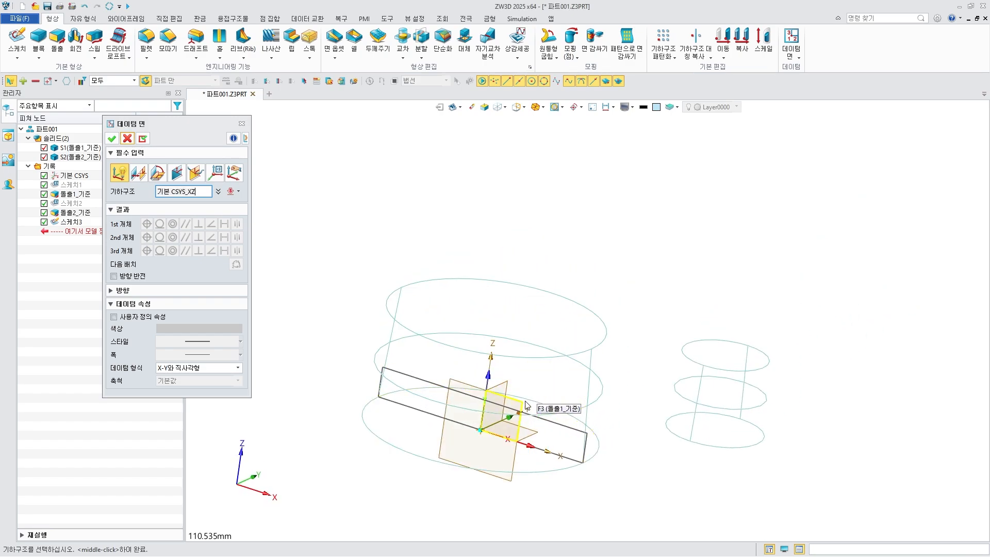
right_drag(752, 414, 741, 358)
click(718, 464)
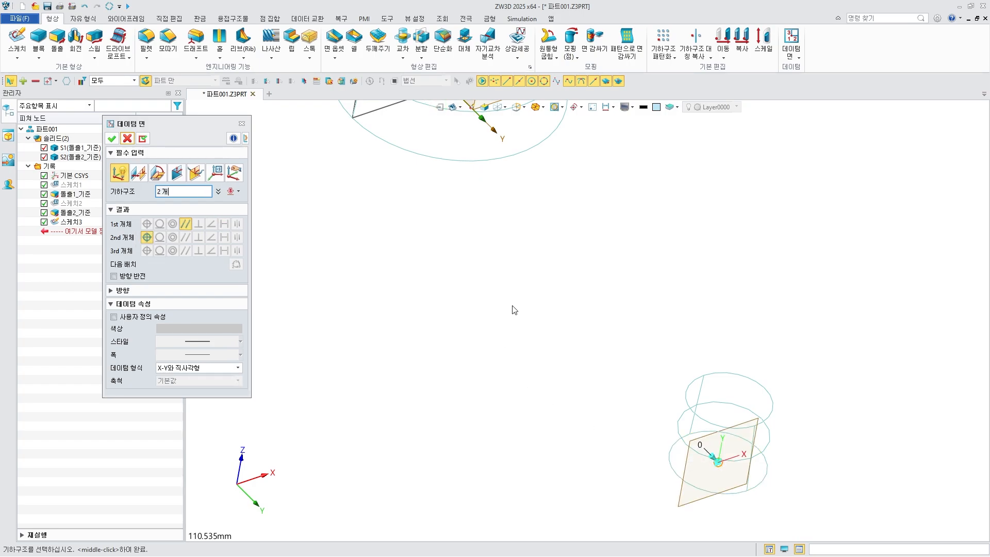
mouse_move(512, 310)
right_down()
mouse_move(506, 373)
mouse_move(486, 373)
right_up()
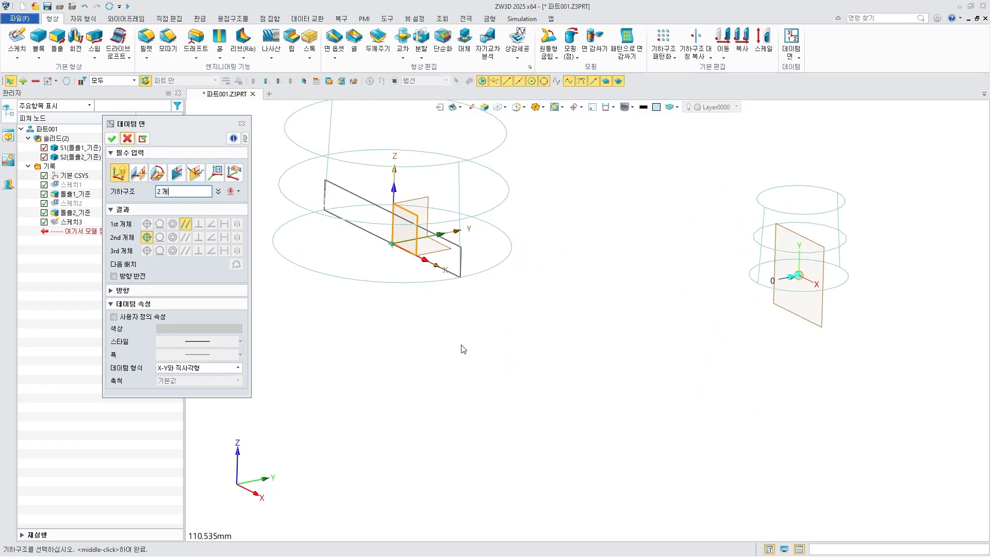
click(111, 139)
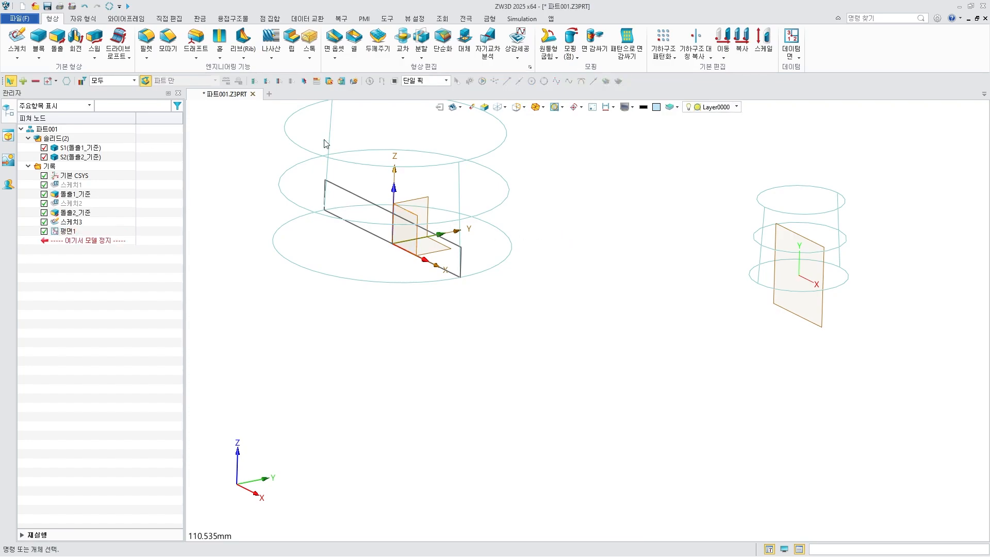
Start a sketch on the new datum plane with its origin at the centre of the small boss's base.
click(17, 39)
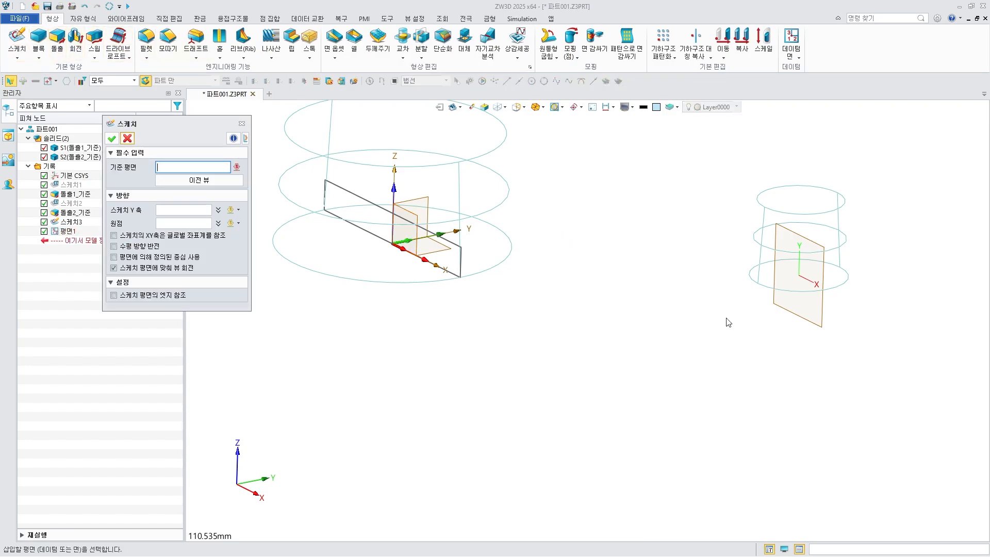
click(810, 321)
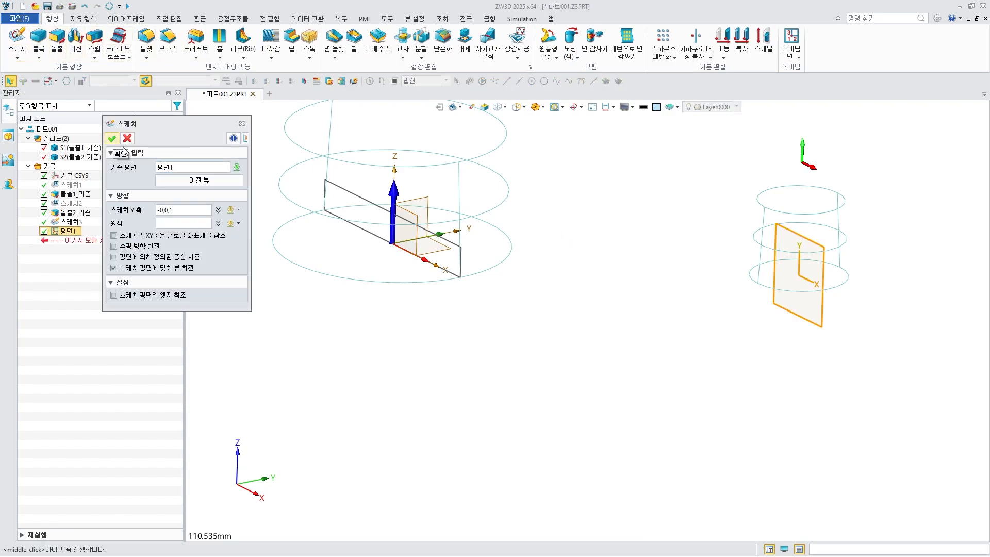
click(169, 223)
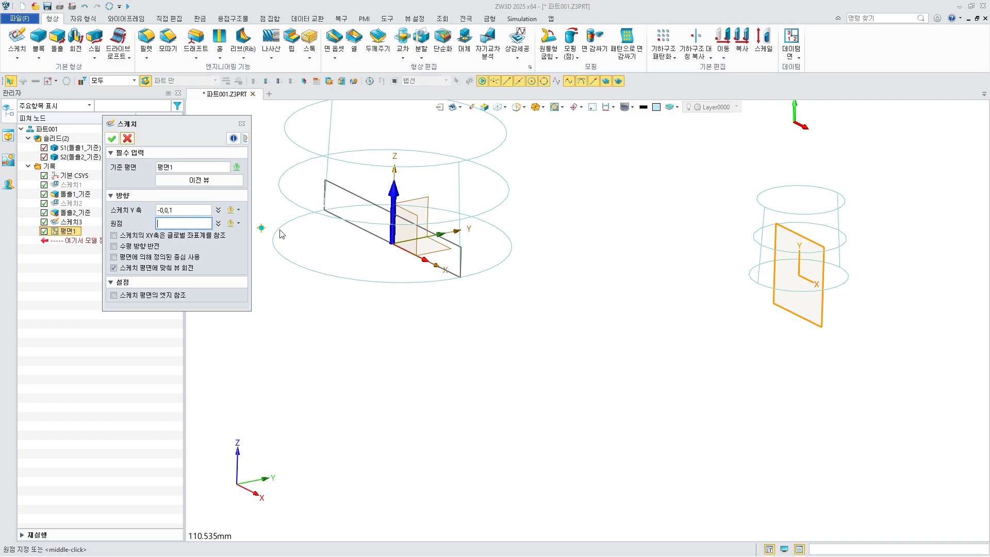
click(800, 280)
middle_click(535, 294)
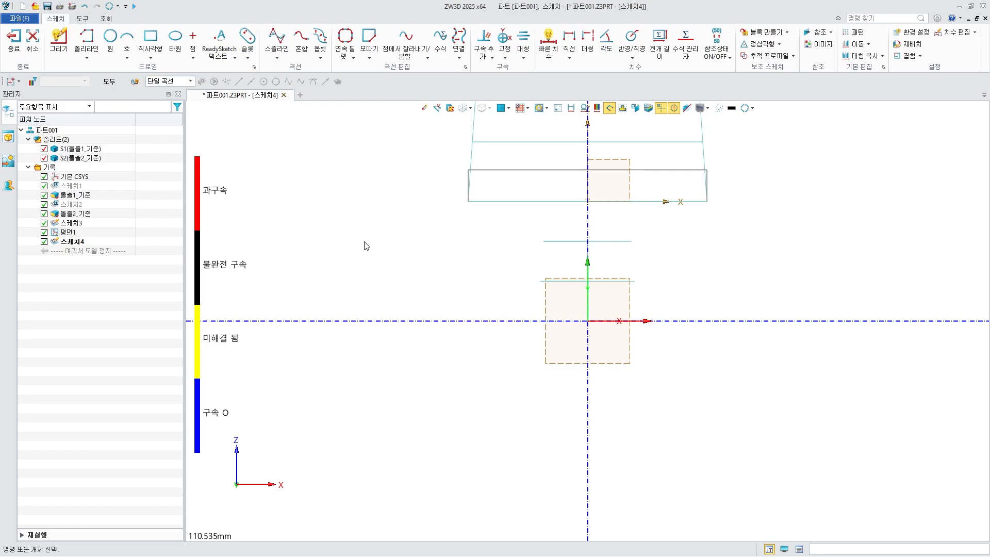
Draw a rectangle 25 mm wide and about 7.4 mm high, standing on the horizontal axis across the small boss's base.
click(147, 39)
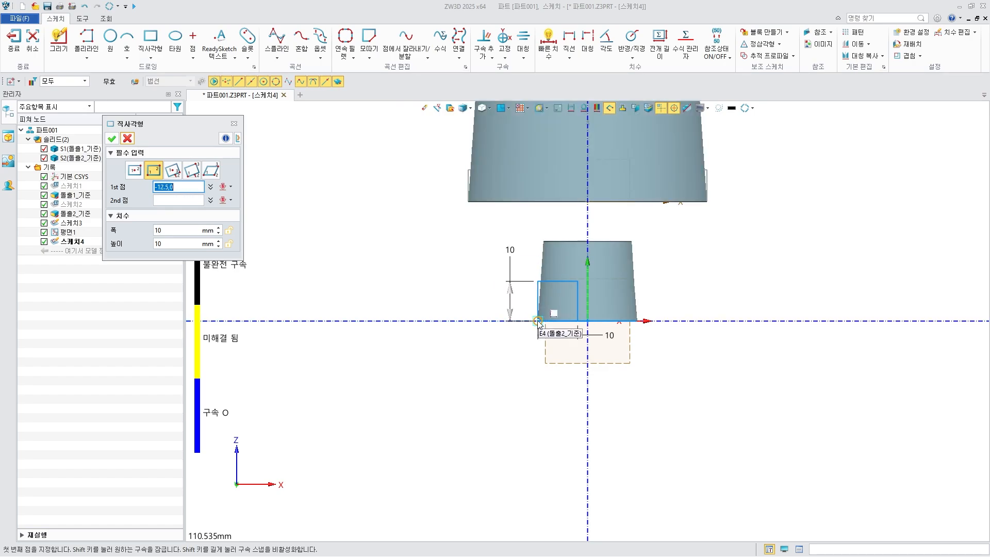
click(538, 323)
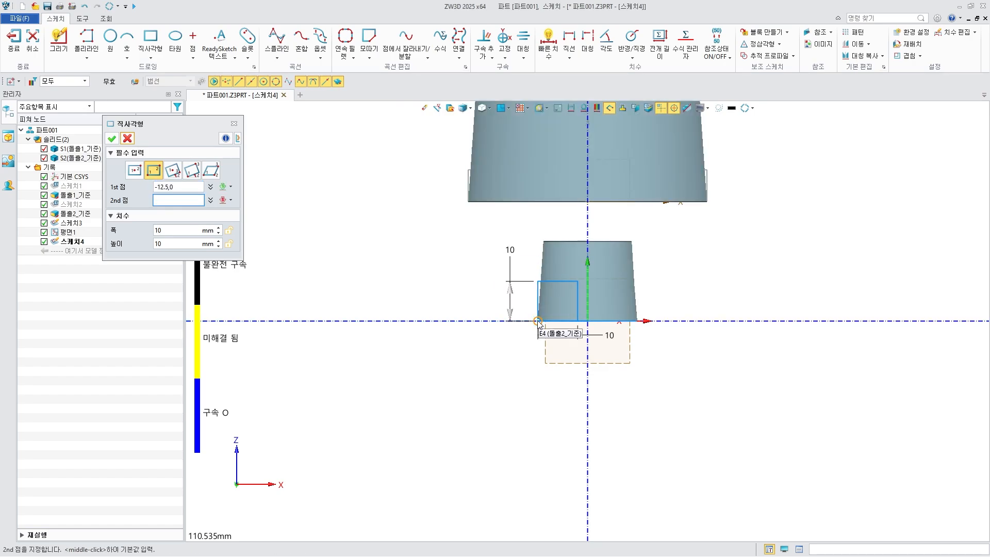
click(637, 292)
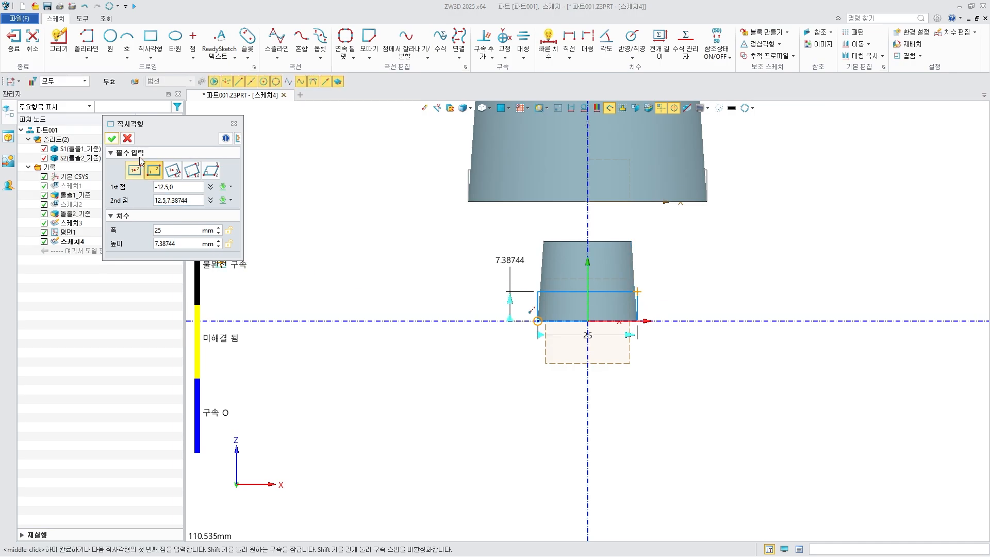
click(113, 139)
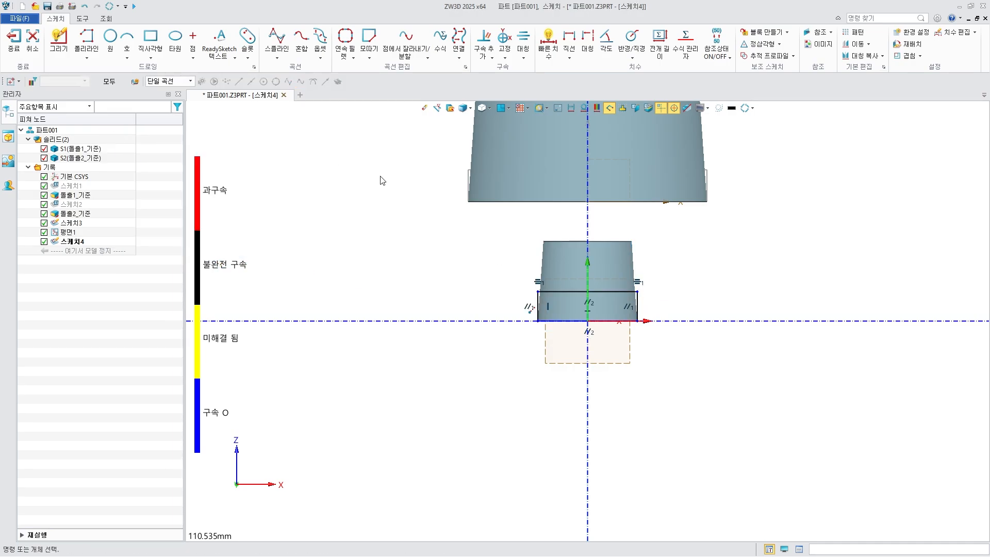
Dimension the height of the small boss's rectangle as 8 mm and finish the sketch.
click(548, 41)
click(638, 307)
click(661, 307)
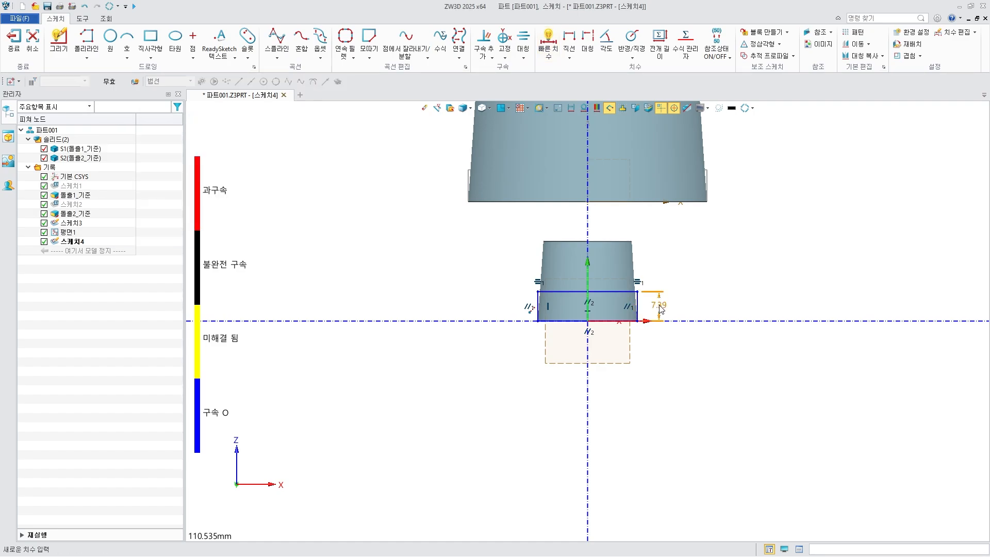
key(Return)
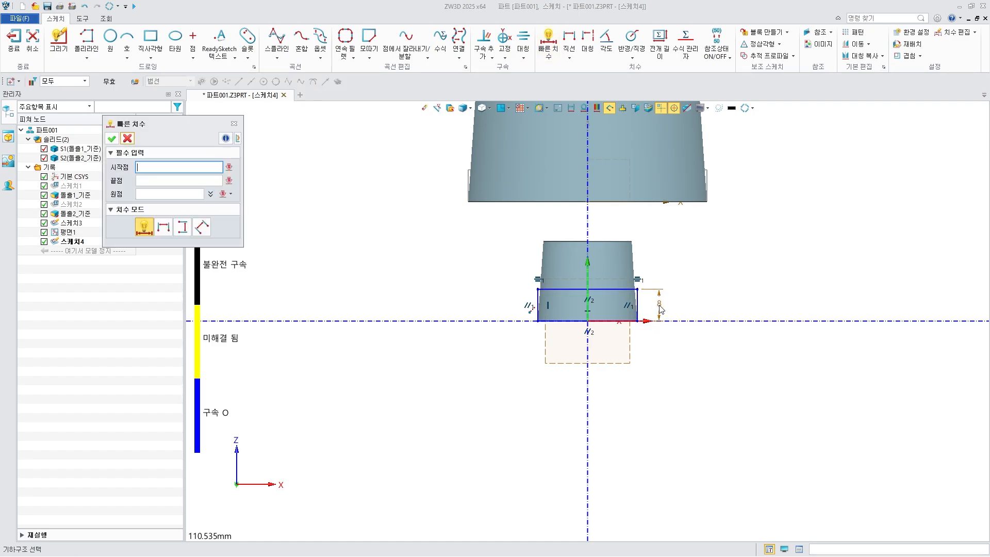
click(126, 138)
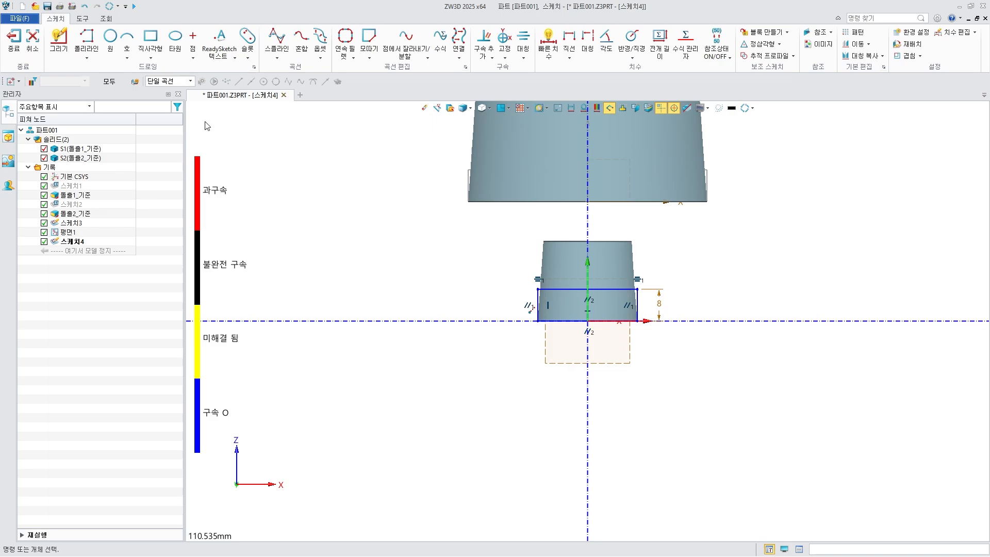
click(30, 45)
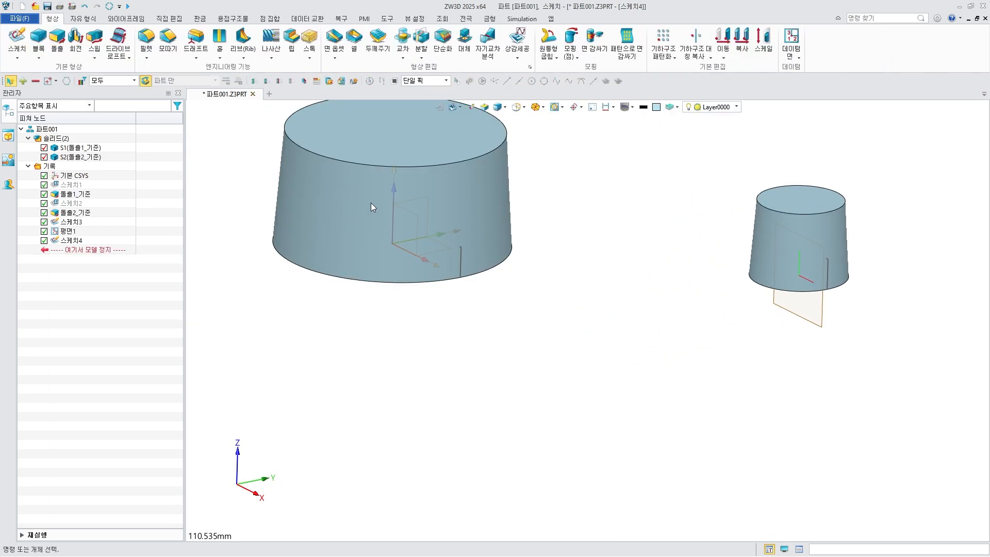
Start a sketch on the default YZ plane through the large boss's base.
click(17, 39)
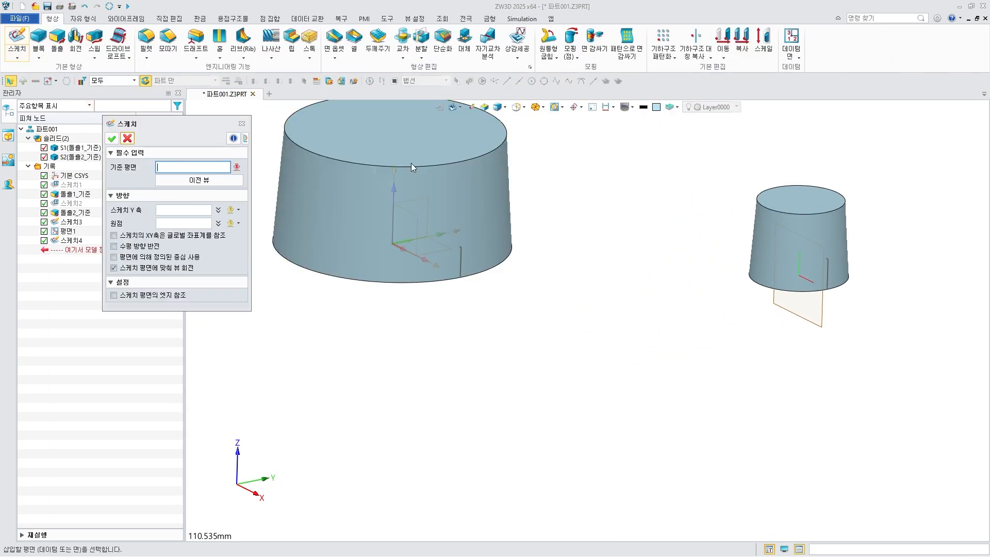
click(394, 161)
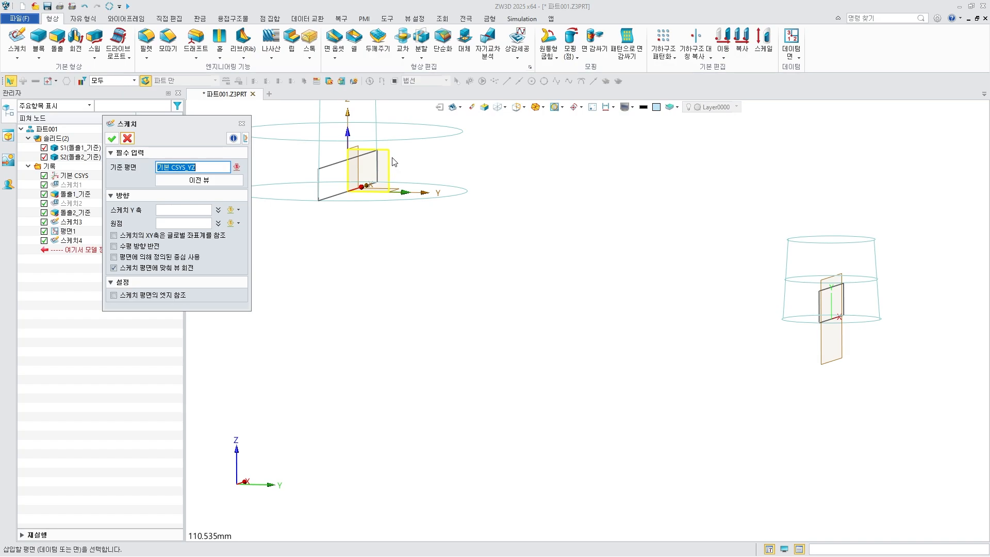
click(112, 138)
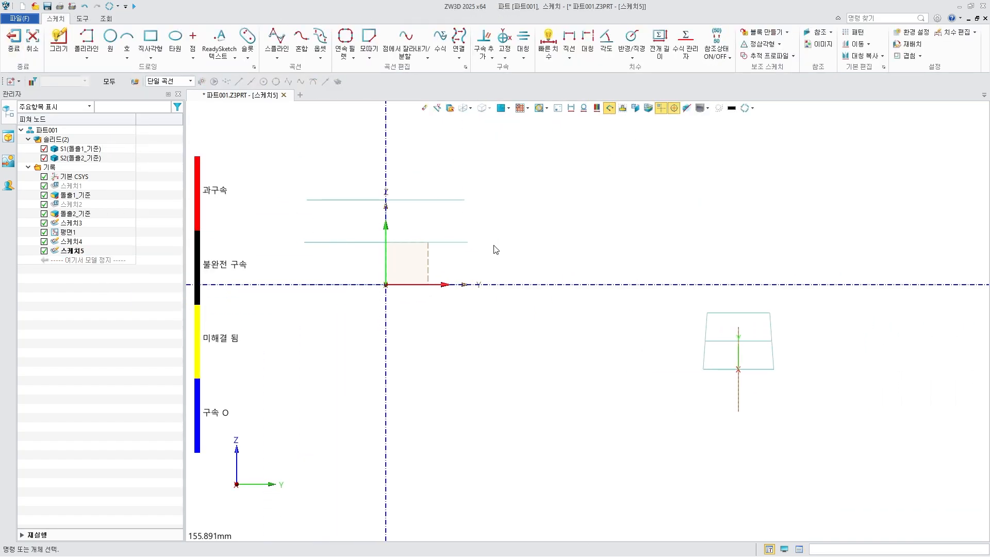
Draw a three-segment polyline from the origin, about 40 mm along the horizontal axis, sloping down and ending at the small boss's base centre.
click(86, 37)
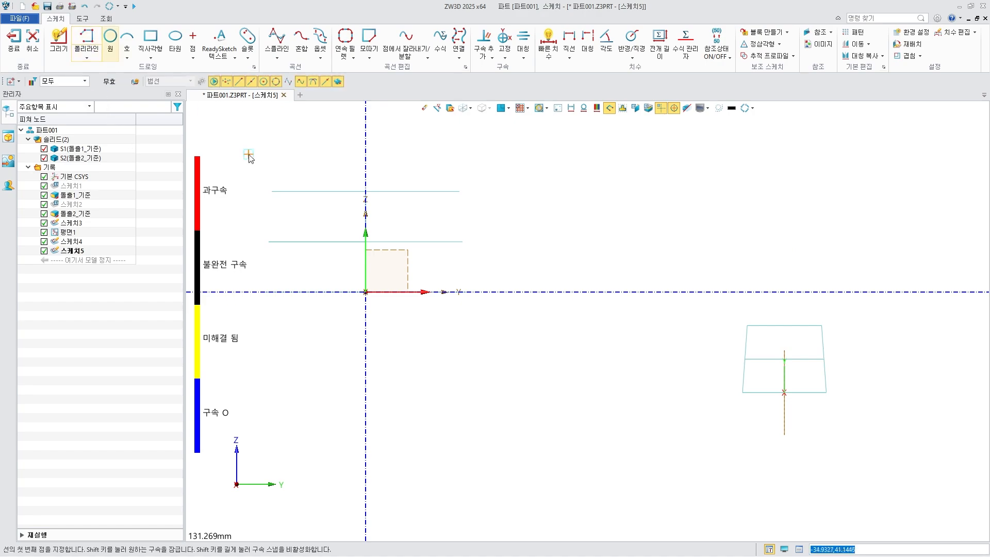
click(366, 293)
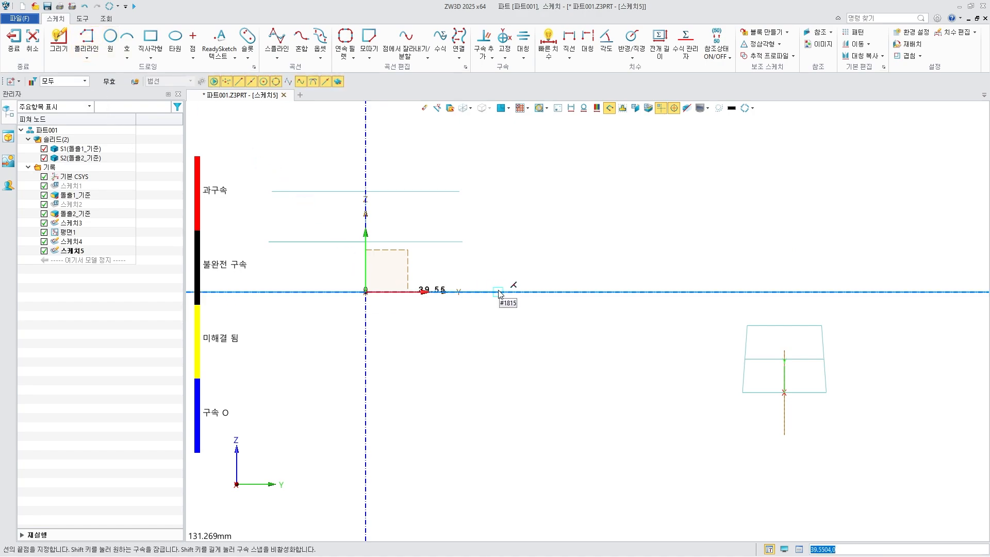
click(498, 292)
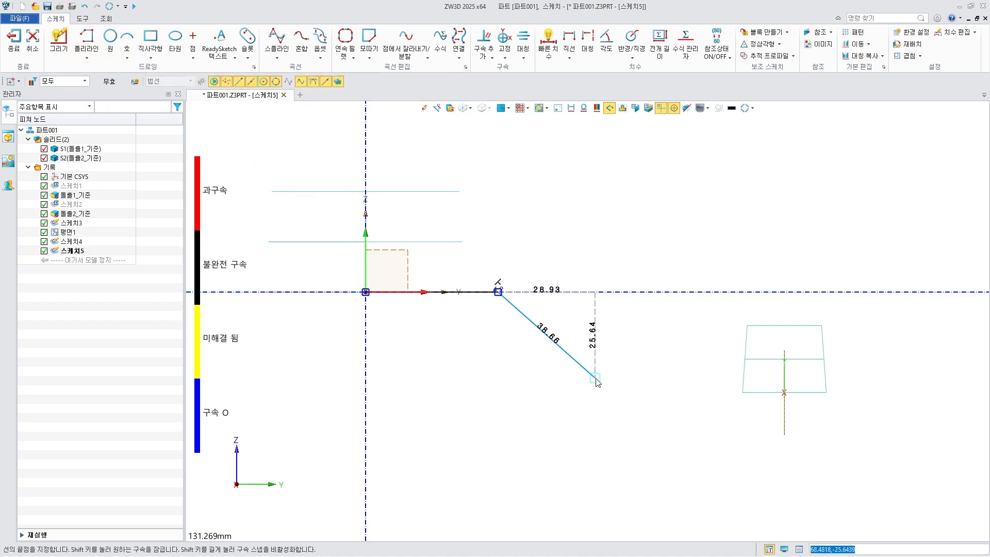
click(606, 386)
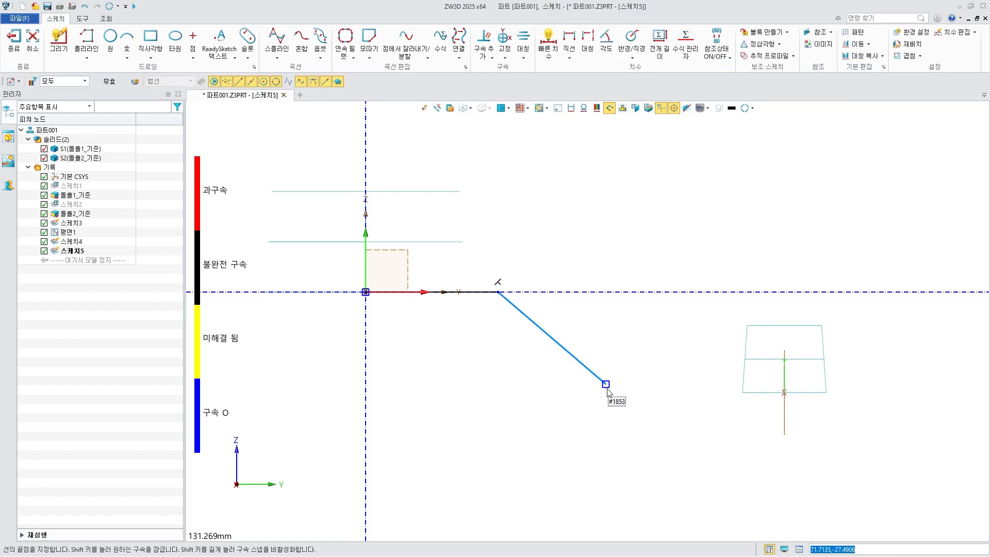
click(785, 393)
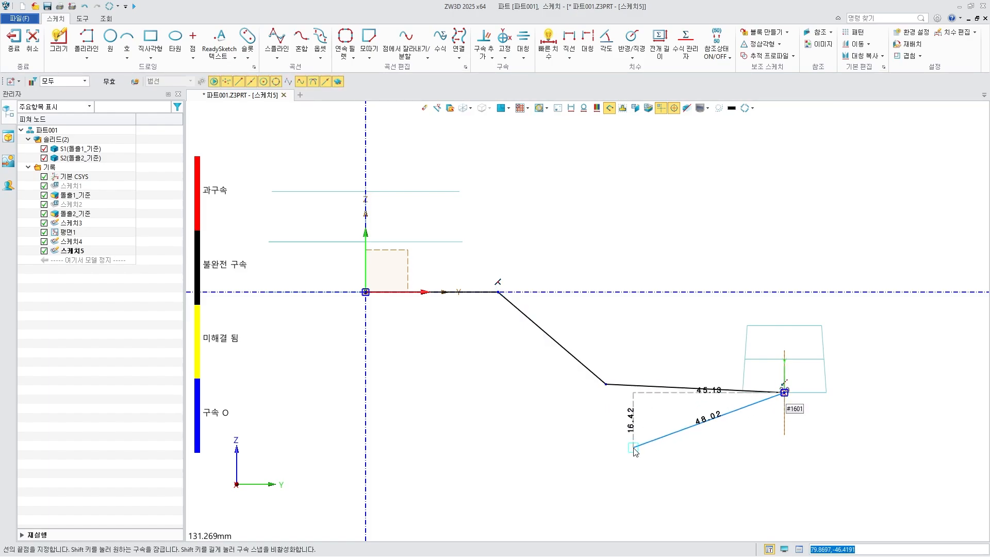
middle_click(552, 222)
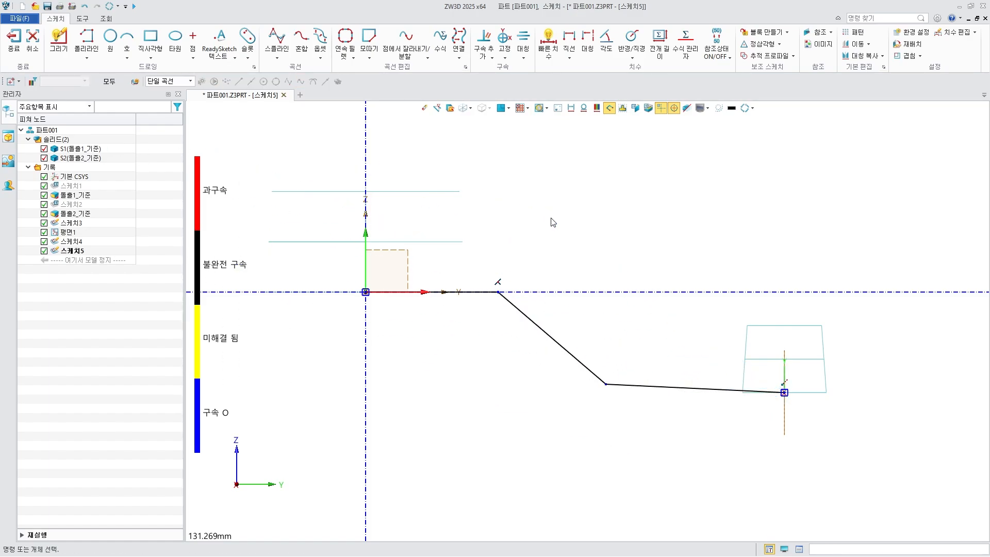
Constrain the polyline's last segment, ending at the small boss, to be horizontal.
click(484, 42)
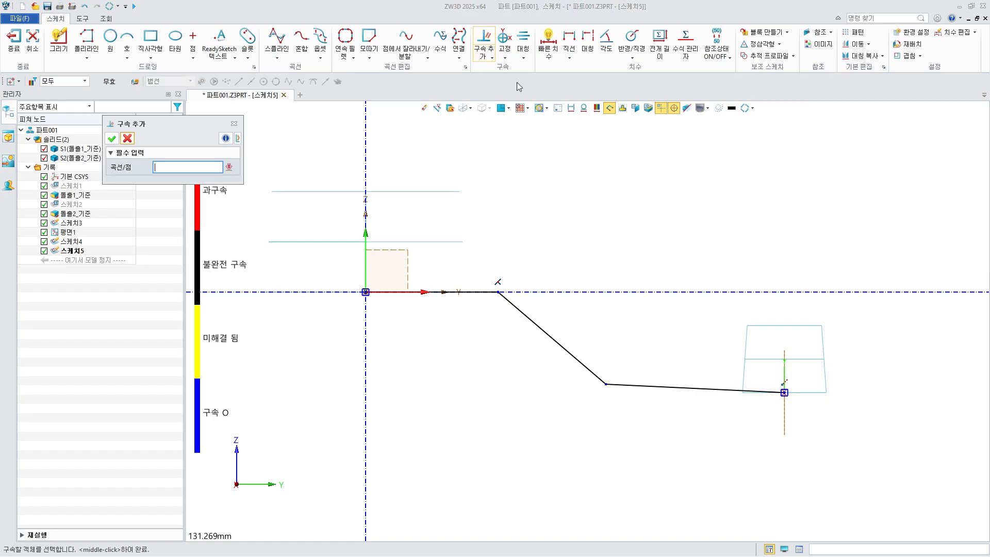
click(670, 386)
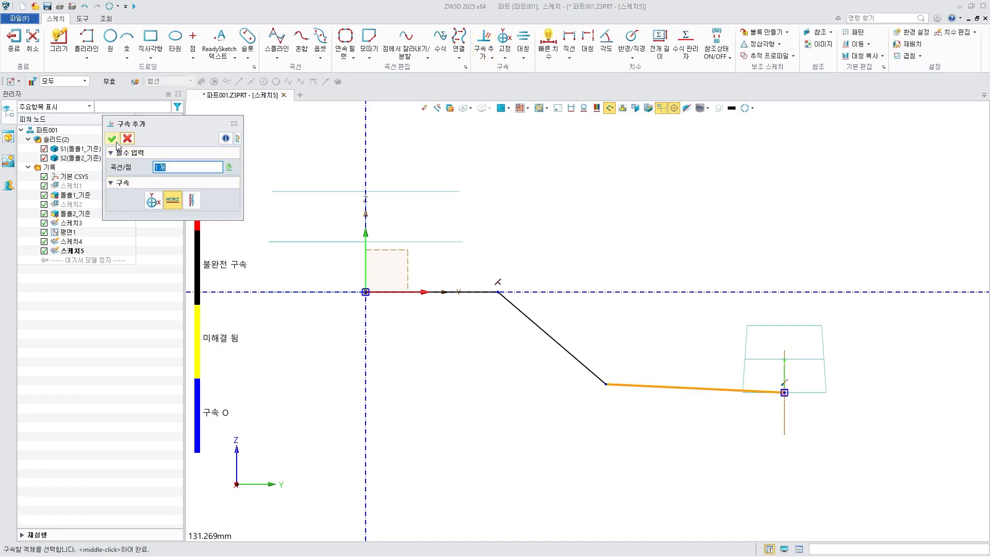
click(172, 200)
middle_click(583, 200)
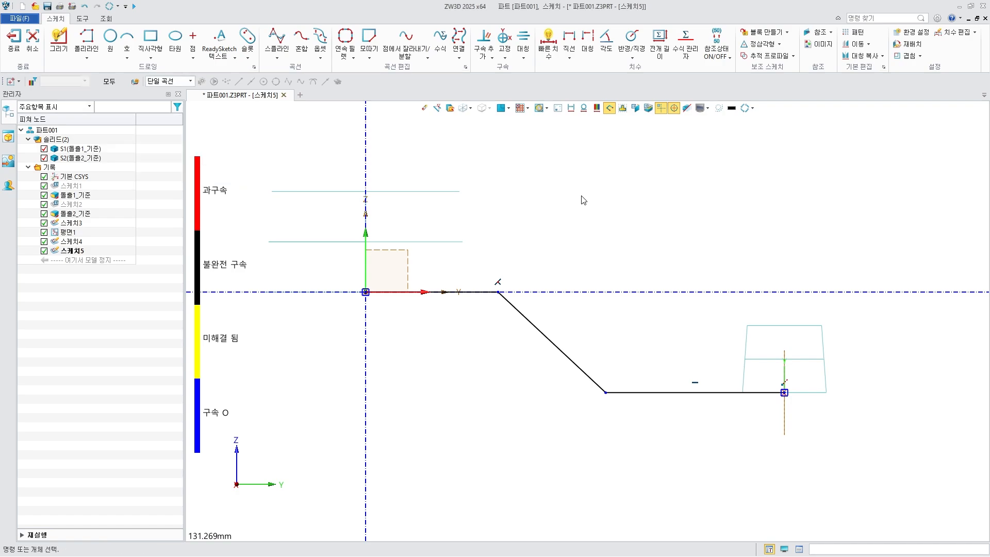
Dimension the polyline's upper horizontal segment as 50 mm and its lower horizontal segment as 35 mm.
click(548, 40)
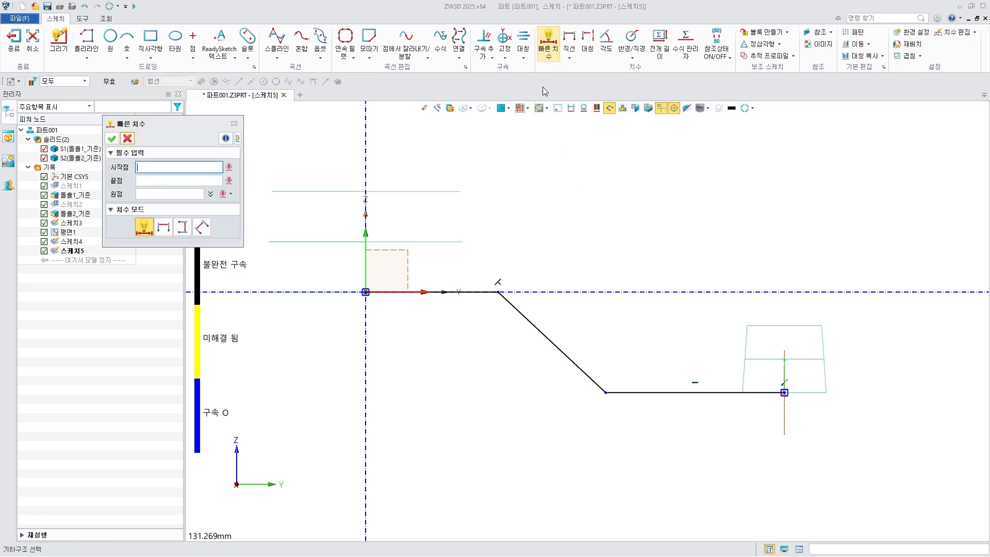
click(479, 292)
click(425, 462)
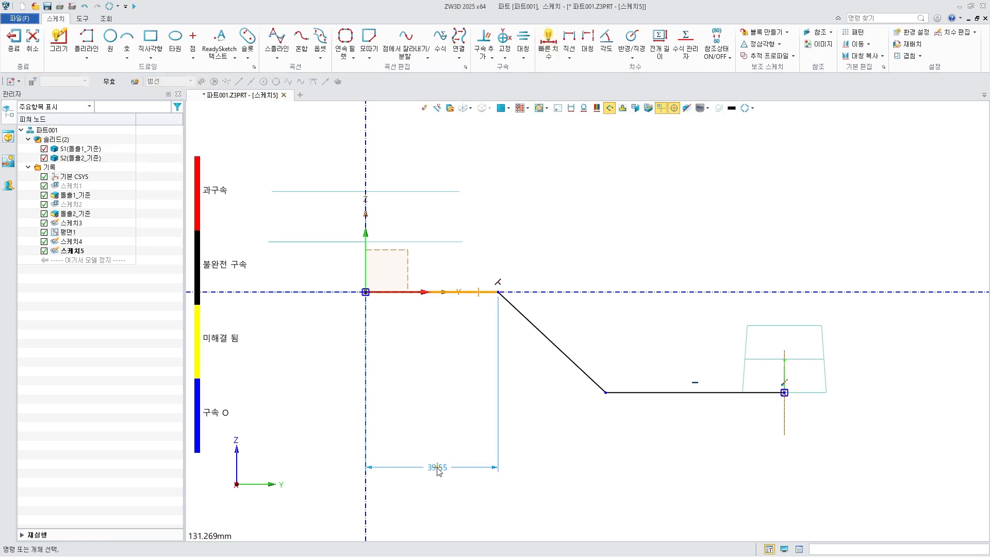
text(50)
key(Return)
click(692, 393)
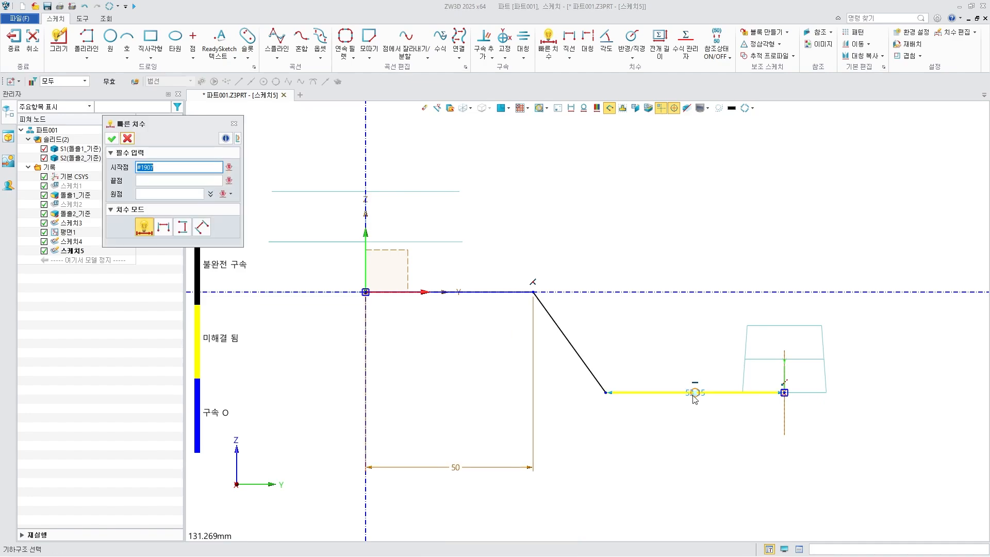
click(694, 467)
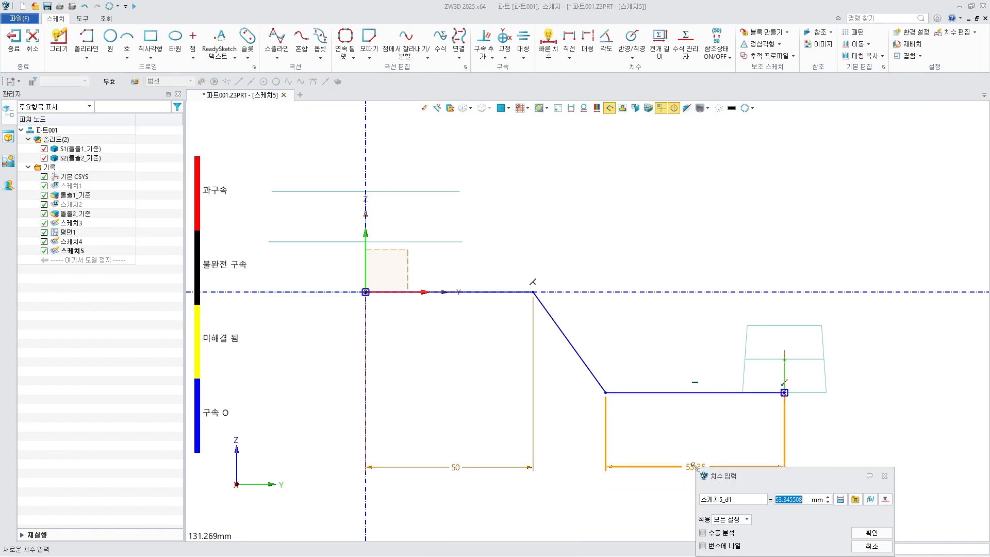
text(35)
key(Return)
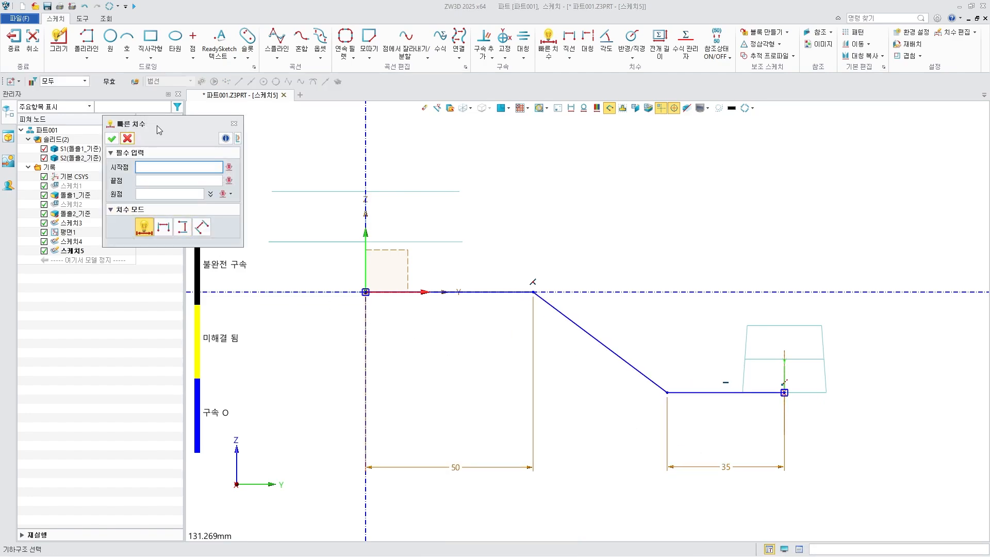
click(127, 137)
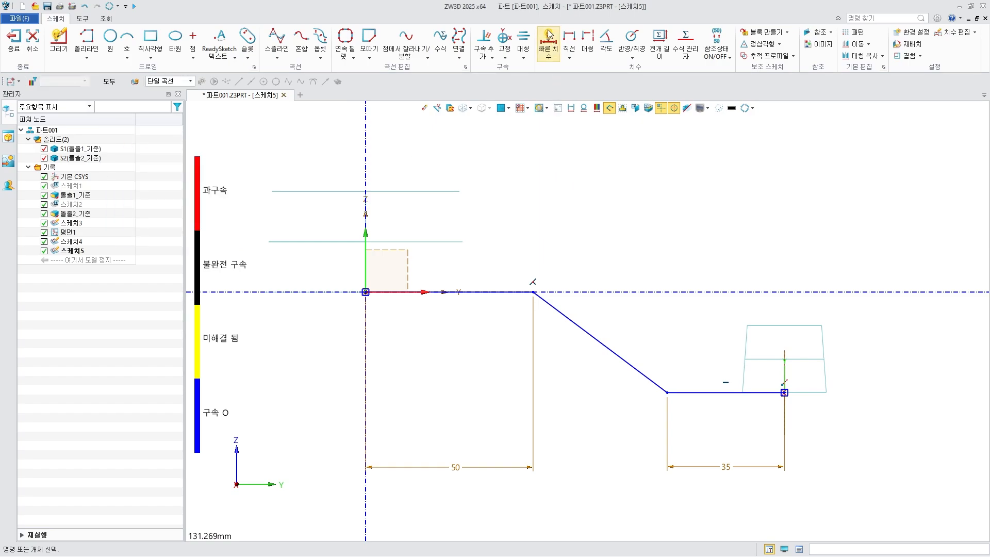
Round both corners of the polyline with a 25 mm chain fillet, trimming the original curves.
click(344, 41)
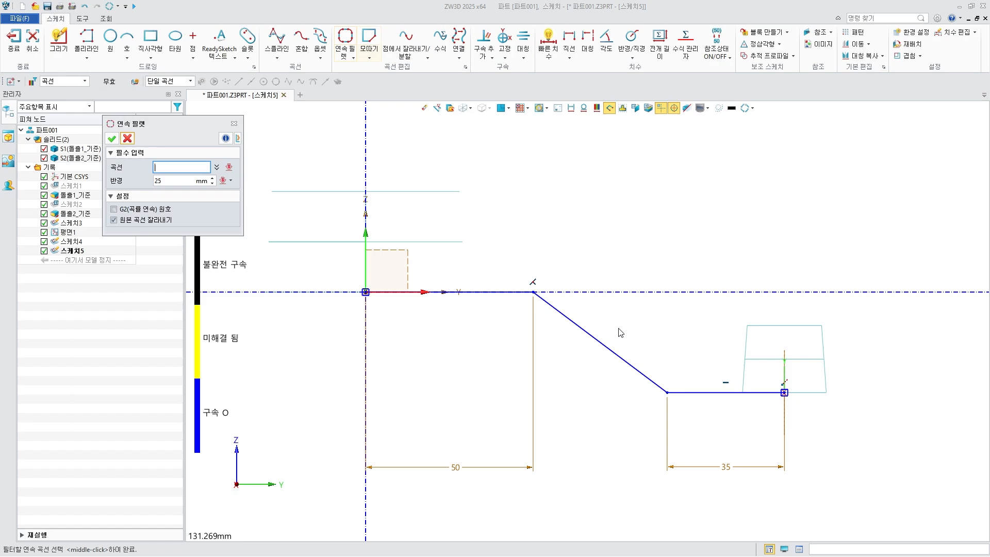
drag(697, 412, 620, 345)
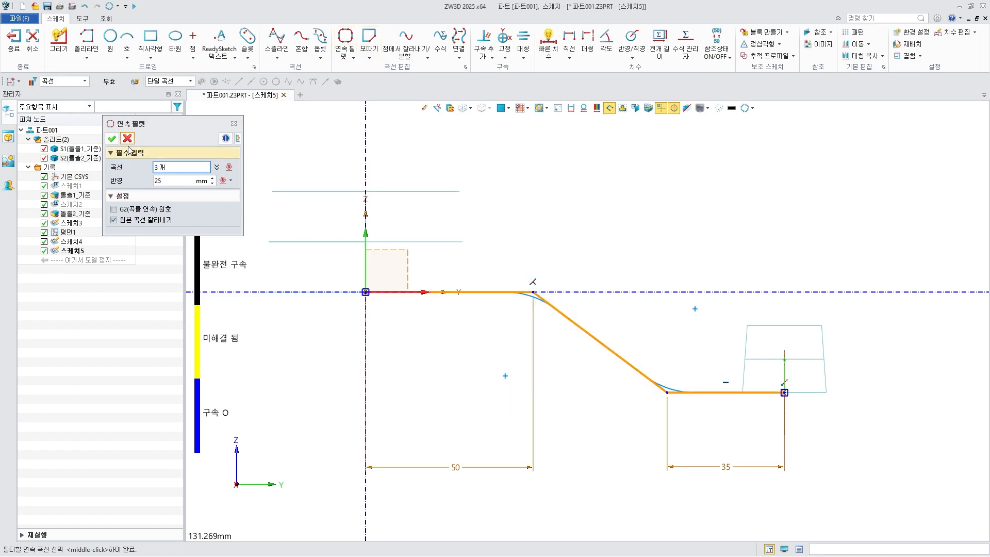
click(112, 138)
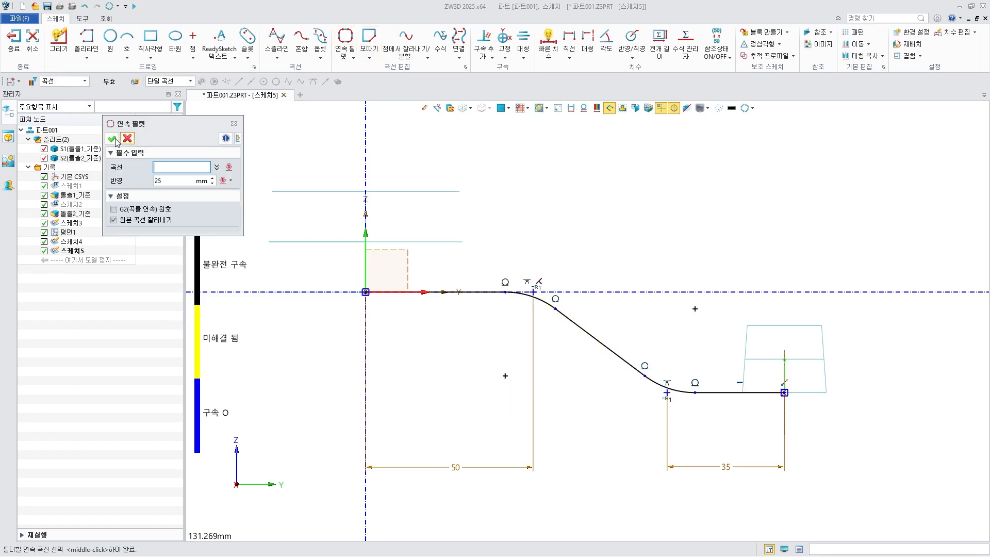
click(129, 138)
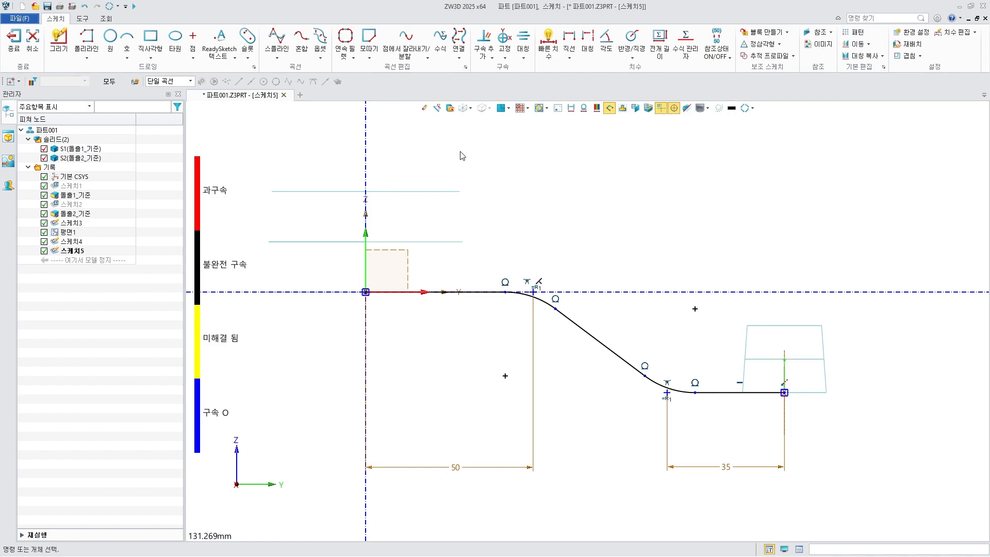
Dimension the upper fillet's radius as 25 mm and finish the path sketch.
click(548, 40)
click(539, 299)
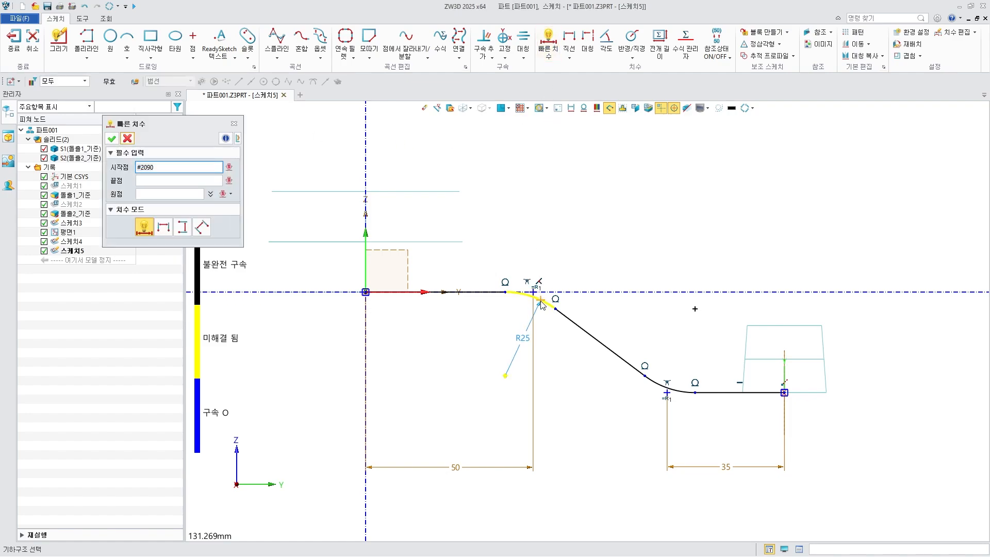
click(574, 255)
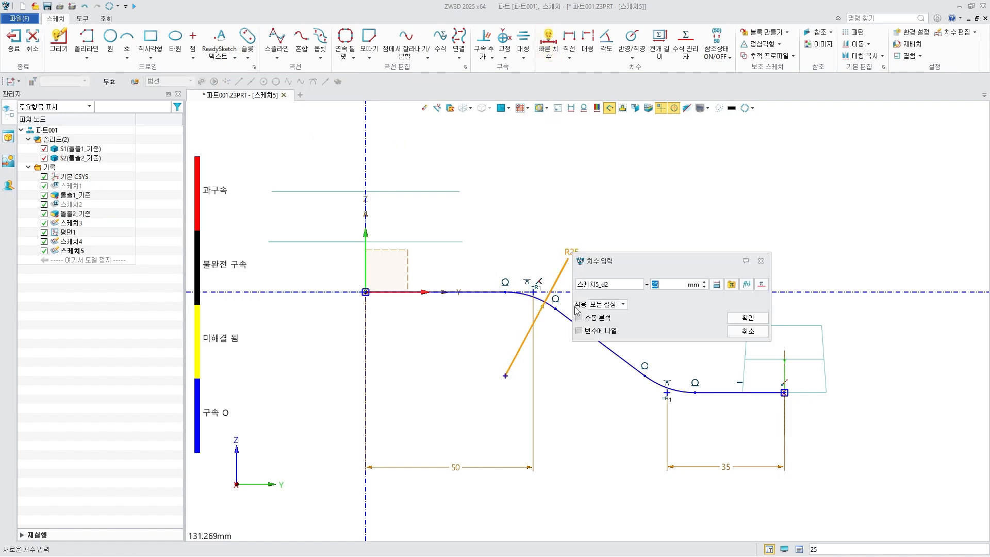
click(747, 314)
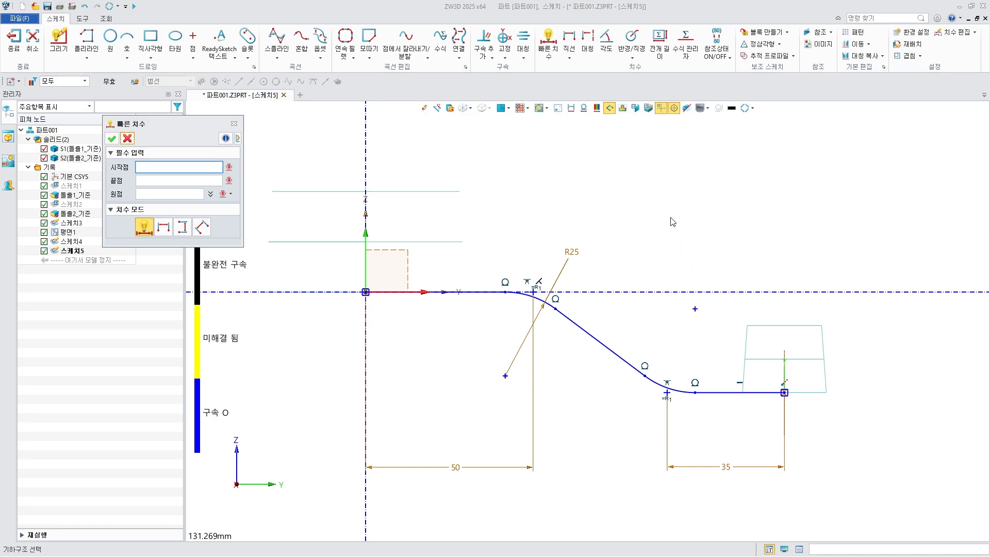
key(Escape)
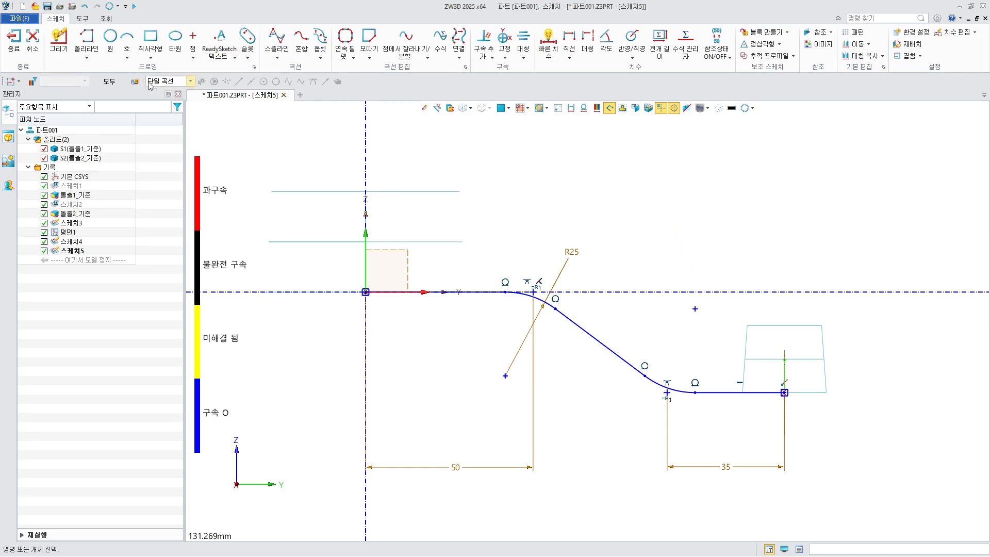
click(14, 40)
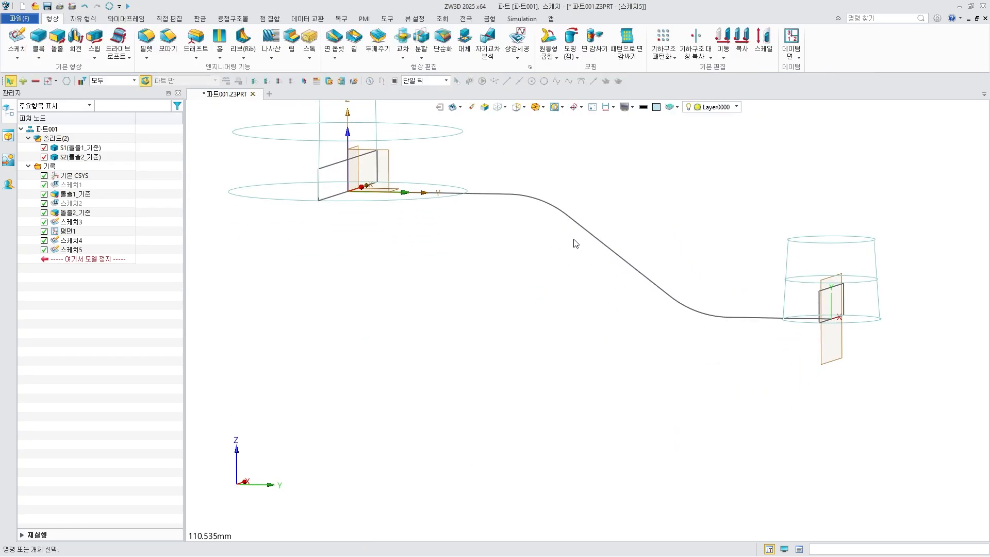
Start a drive loft along the S-shaped path sketch and add the rectangle at the large boss as its first profile.
mouse_move(580, 262)
middle_down()
mouse_move(452, 272)
mouse_move(432, 288)
mouse_move(461, 274)
mouse_move(524, 282)
middle_up()
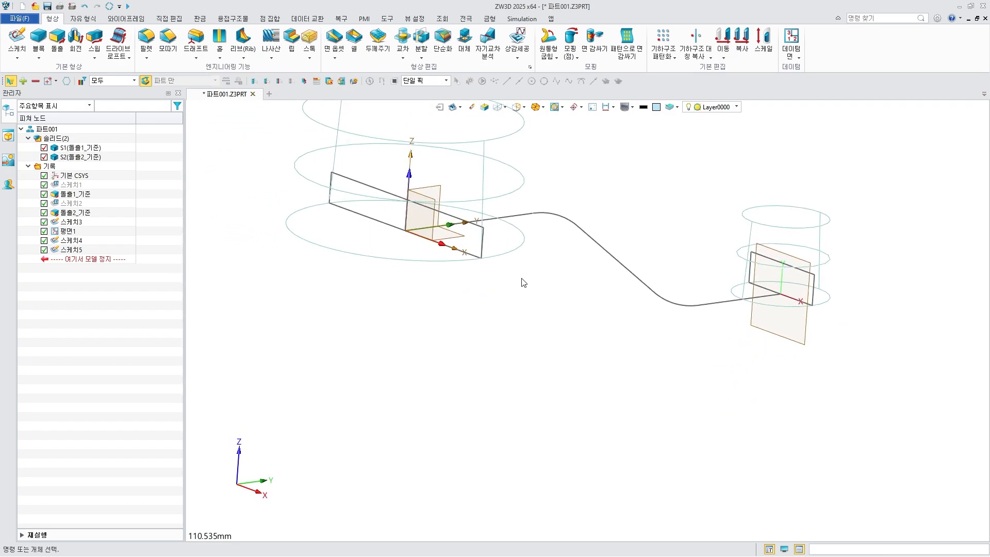
click(117, 56)
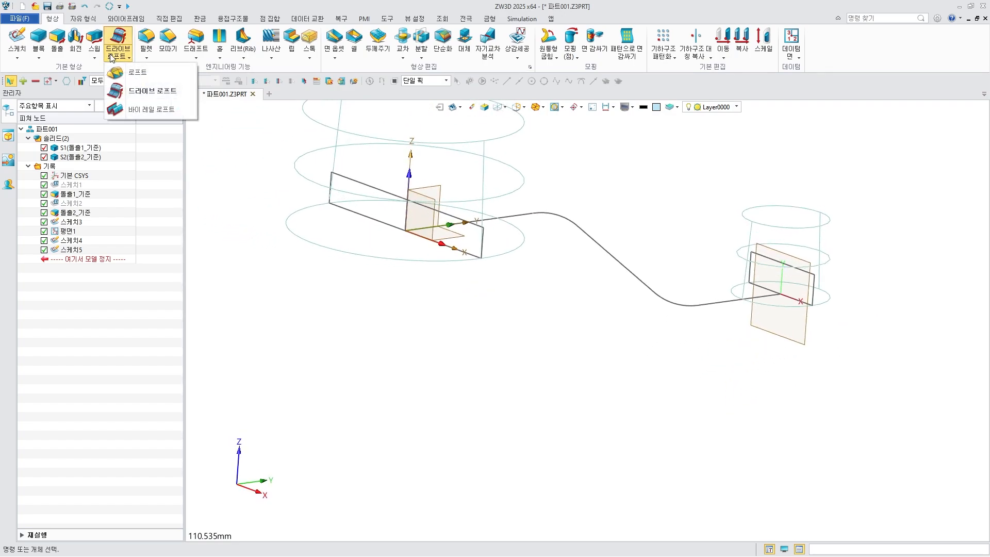
click(139, 92)
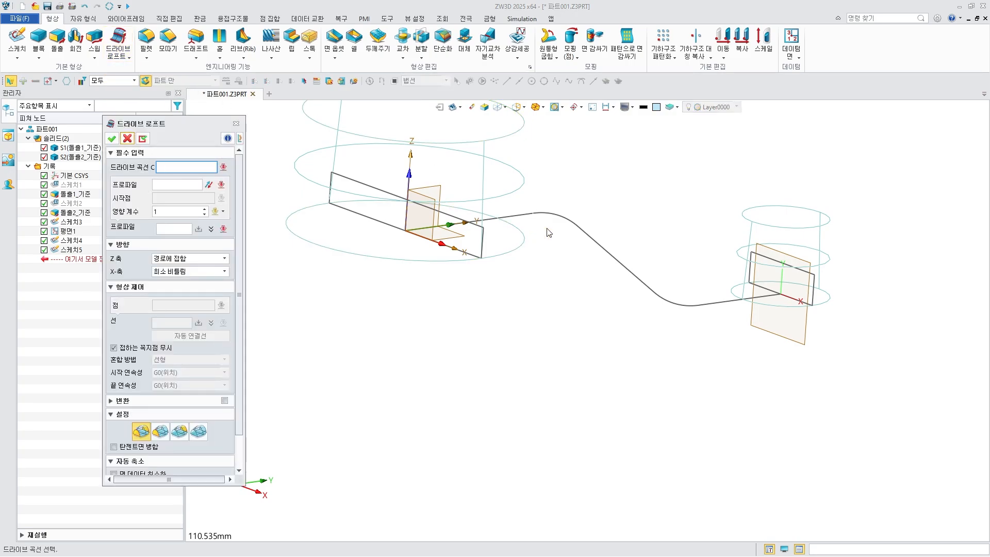
click(570, 221)
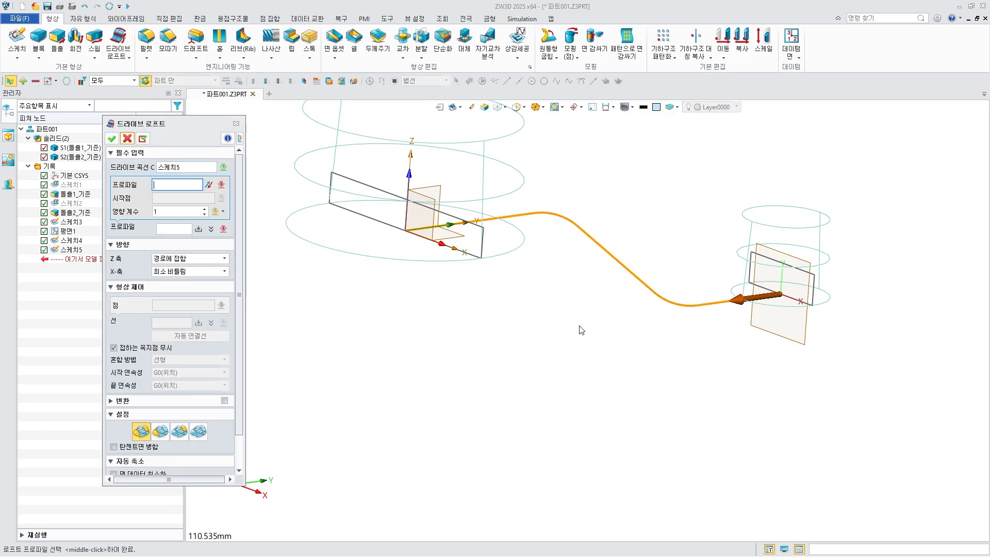
click(474, 226)
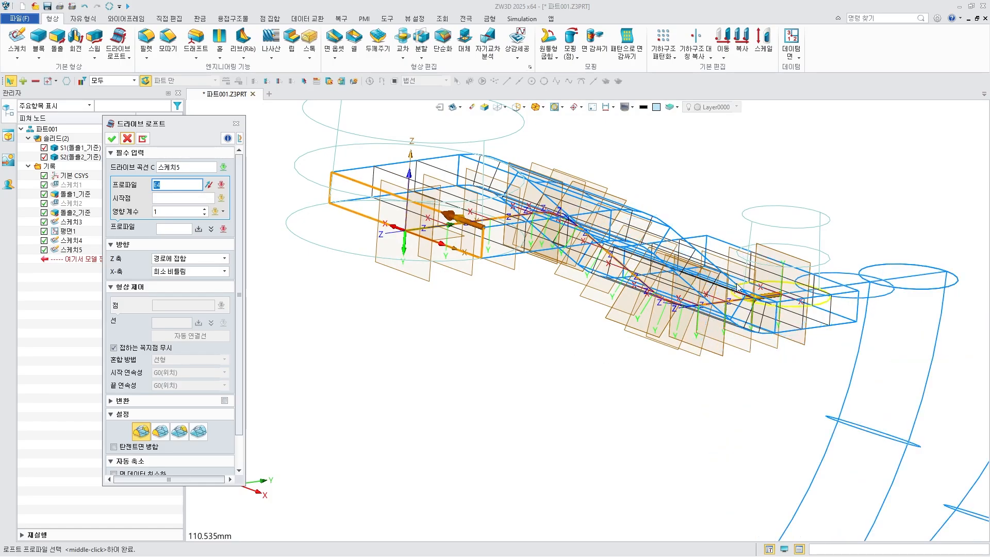
right_drag(536, 207, 549, 213)
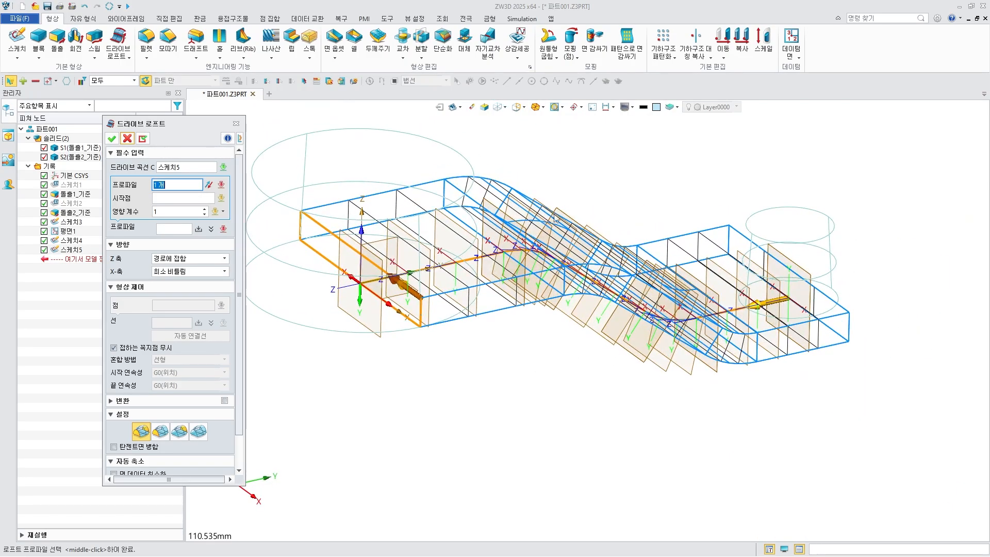
middle_click(604, 197)
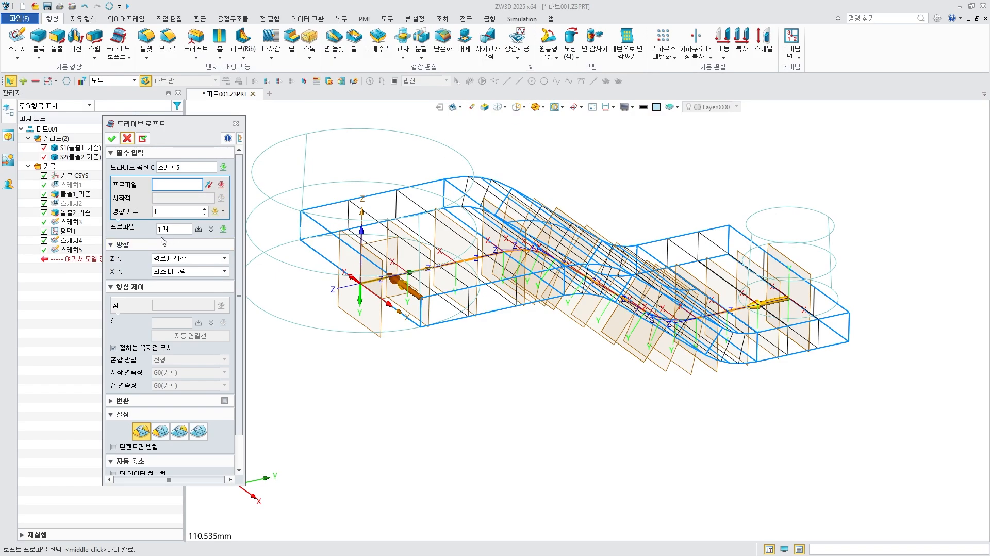
Try to pick the rectangle at the small boss as the second loft profile.
scroll(827, 316, up, 2)
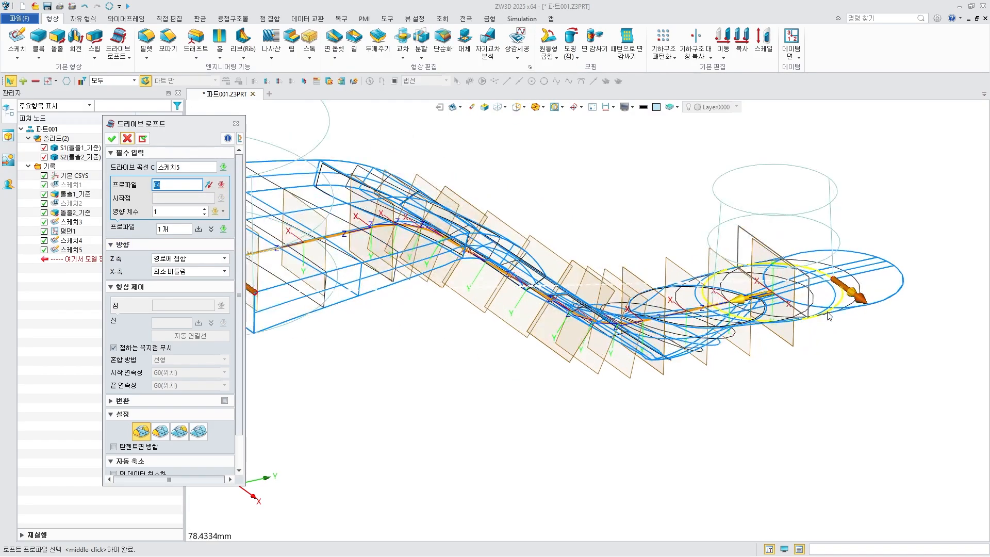
scroll(827, 315, up, 1)
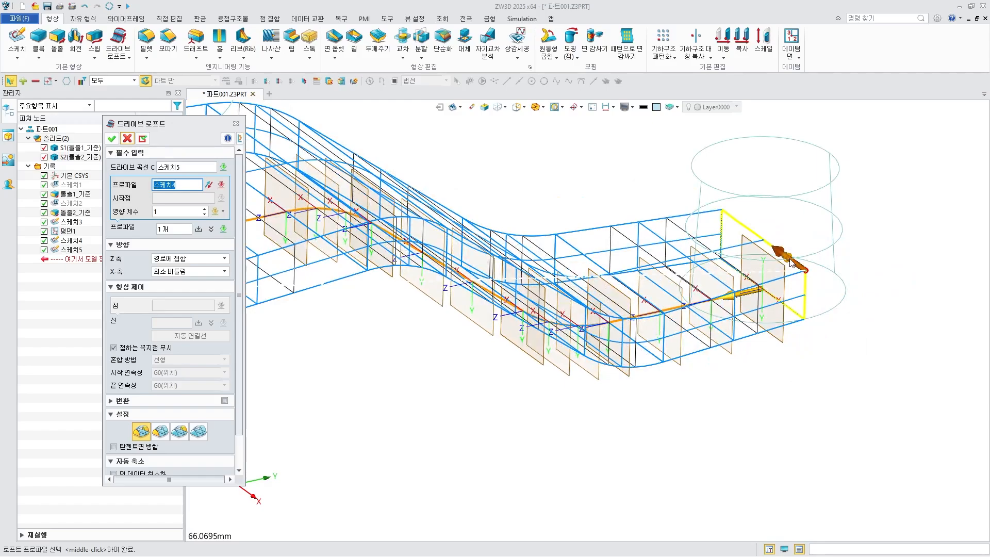
drag(792, 263, 723, 227)
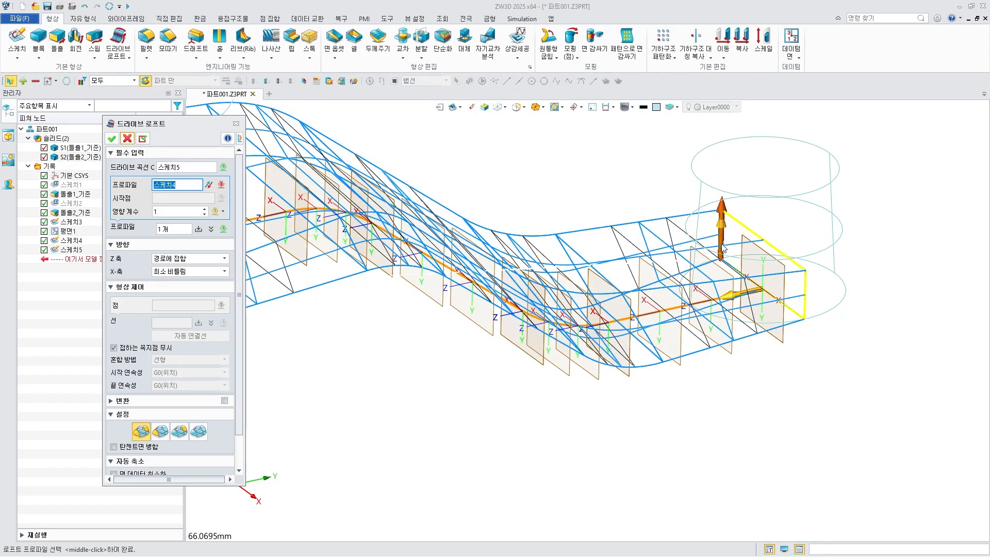
middle_click(732, 229)
scroll(743, 235, down, 4)
key(ctrl+f)
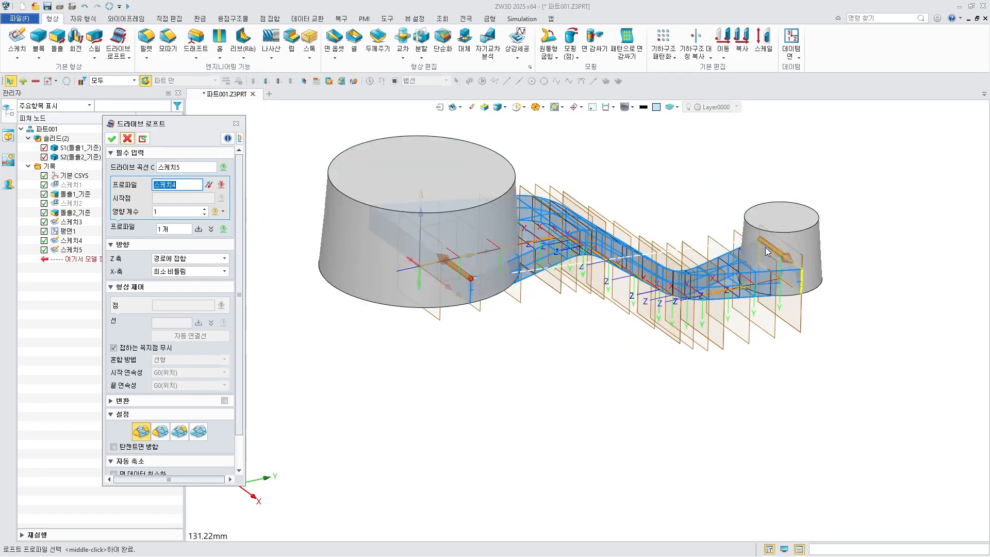
scroll(760, 250, up, 2)
key(ctrl+f)
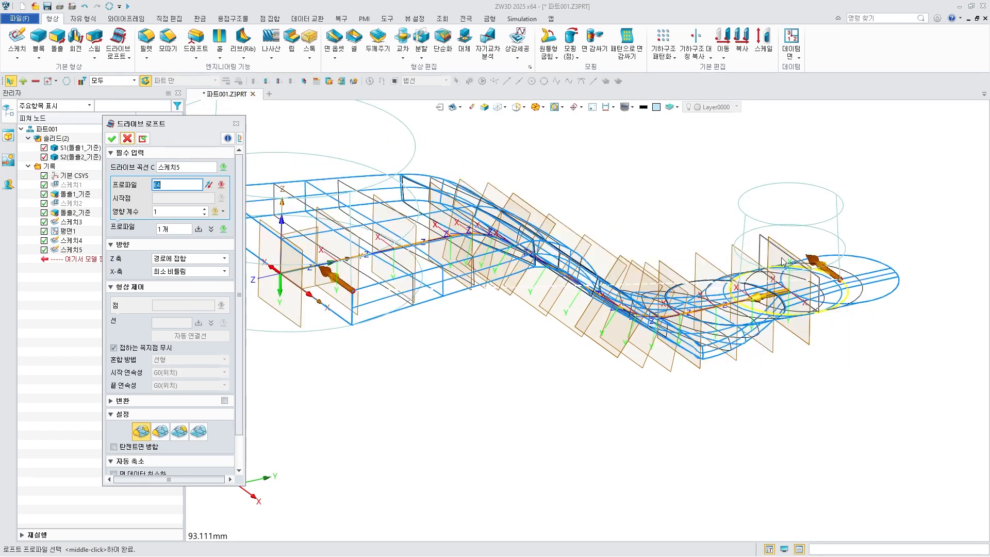
click(776, 254)
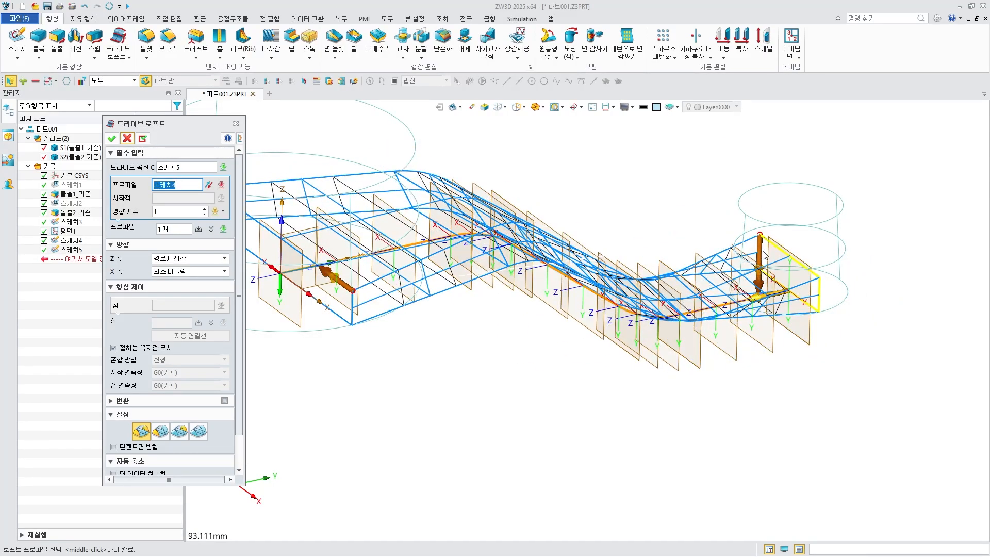
middle_click(763, 255)
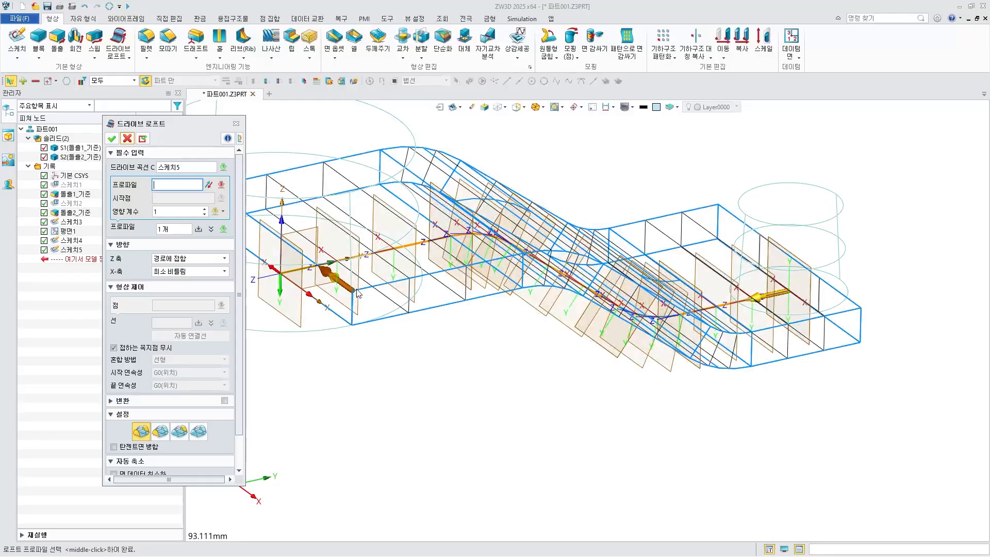
Use the small boss's rectangle as second profile, with its start point and direction matching the first profile, and complete the drive loft.
click(809, 277)
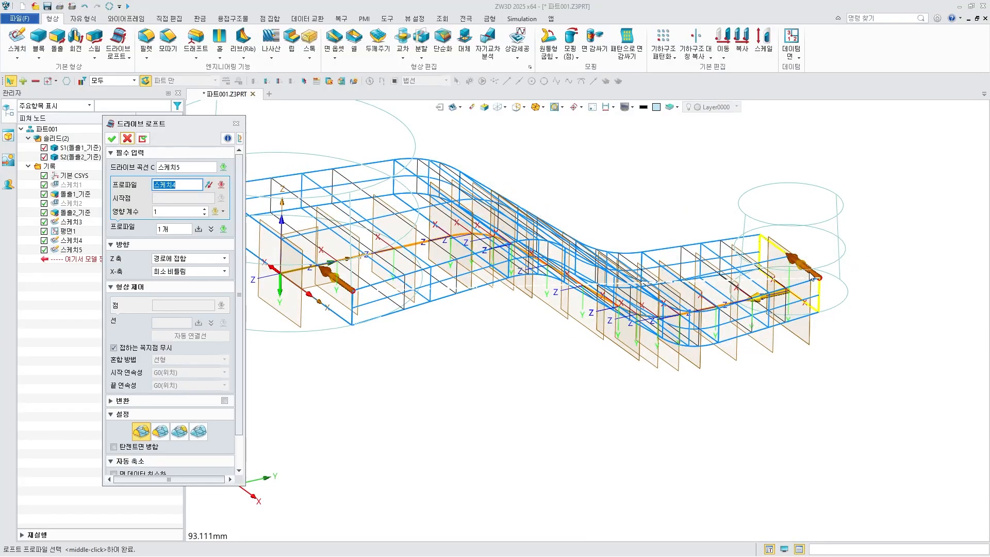
mouse_move(533, 394)
right_down()
mouse_move(540, 434)
mouse_move(526, 391)
right_up()
key(ctrl+f)
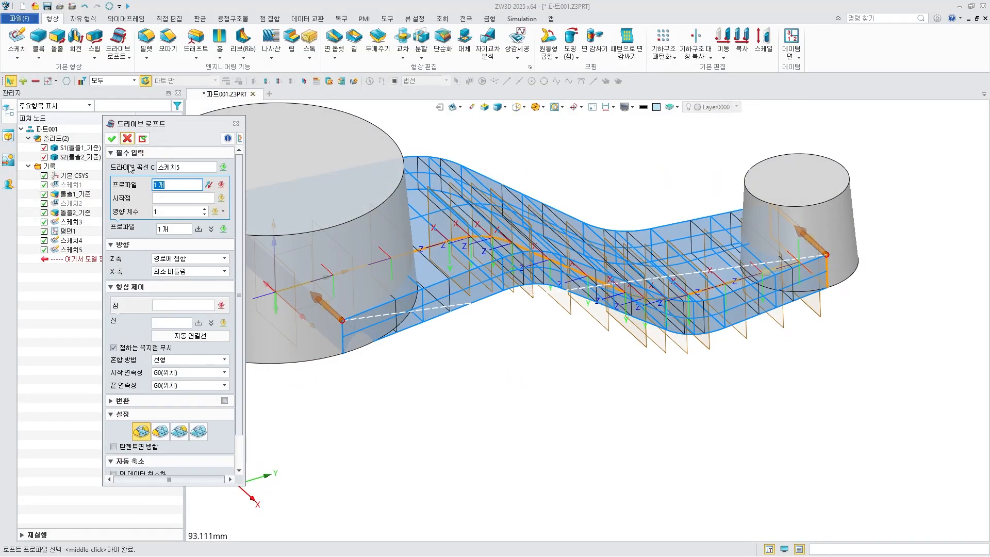
click(112, 139)
right_drag(599, 360, 585, 377)
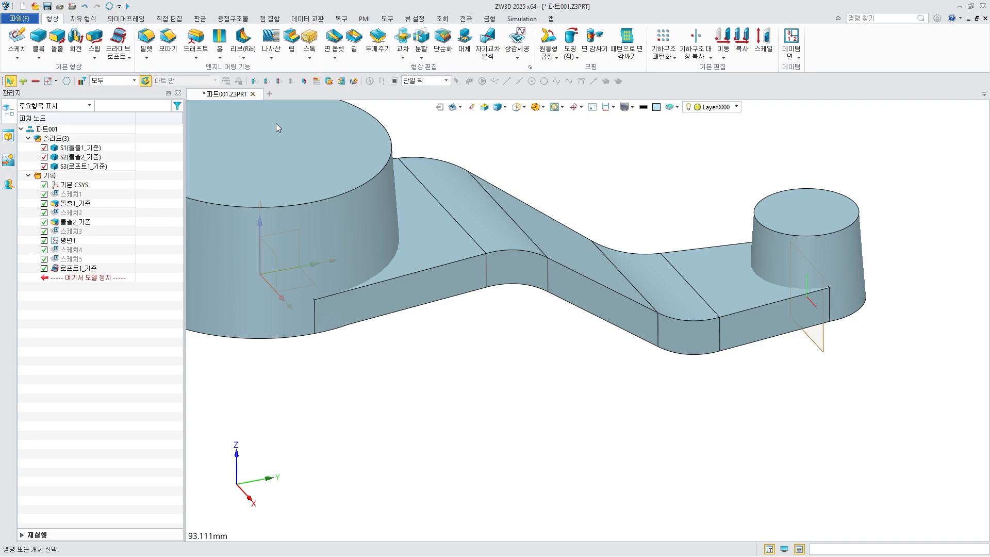
Try an edge-based draft on the arm's side using its chain of lower edges, clearing the selection again.
click(197, 41)
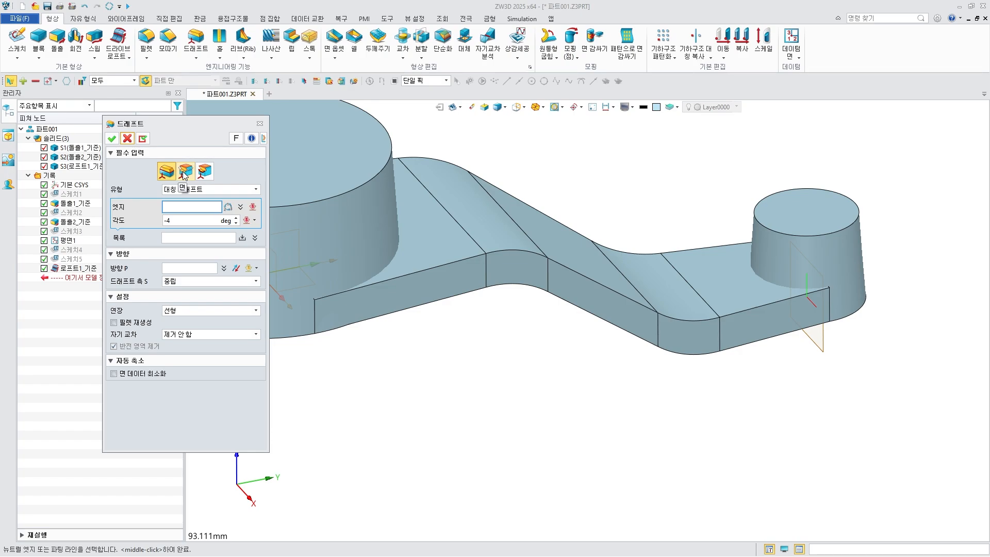
click(778, 337)
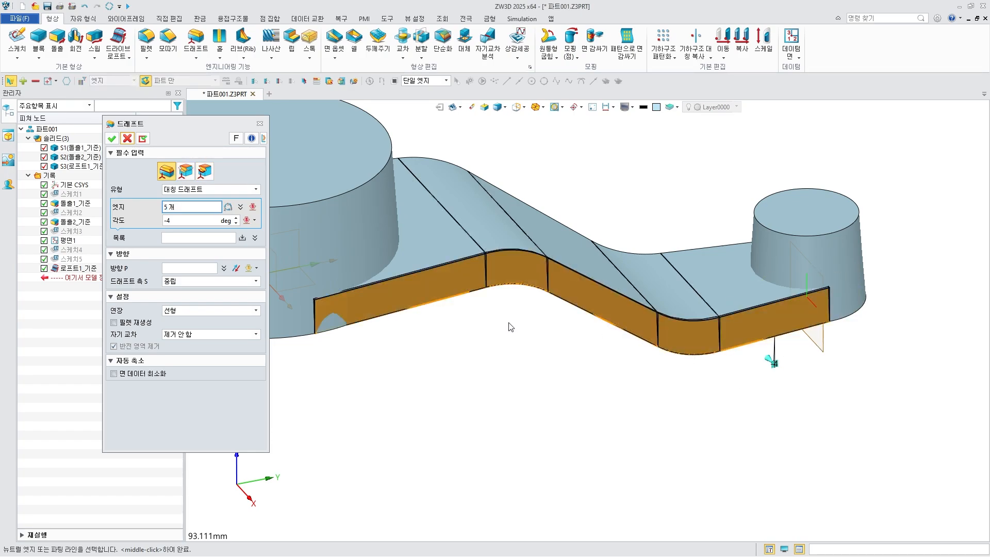
right_drag(510, 327, 551, 378)
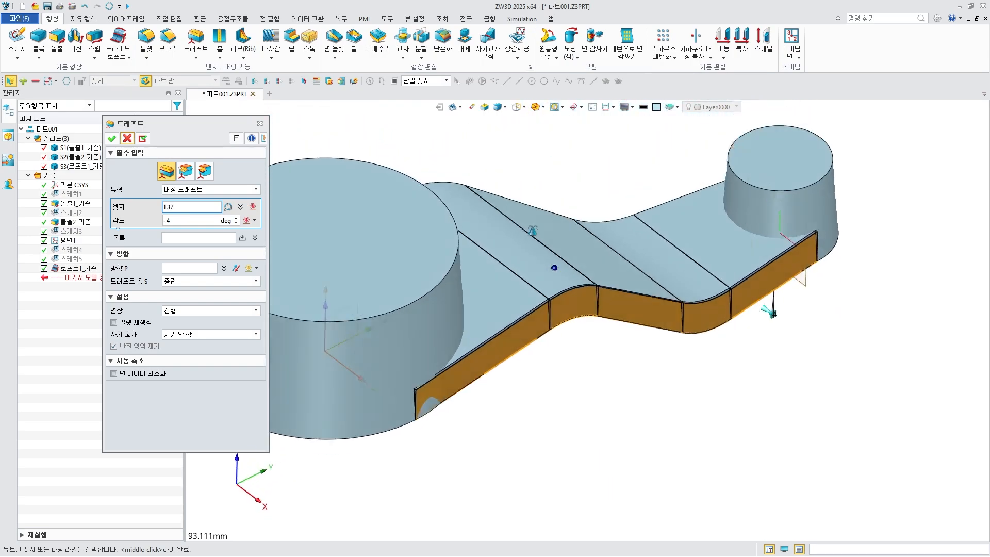
right_drag(531, 230, 532, 209)
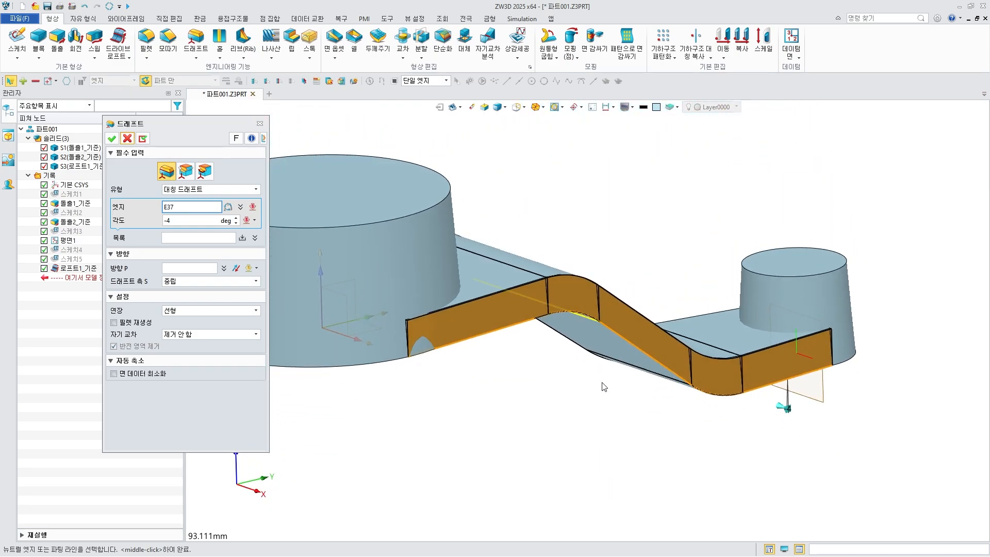
right_click(492, 400)
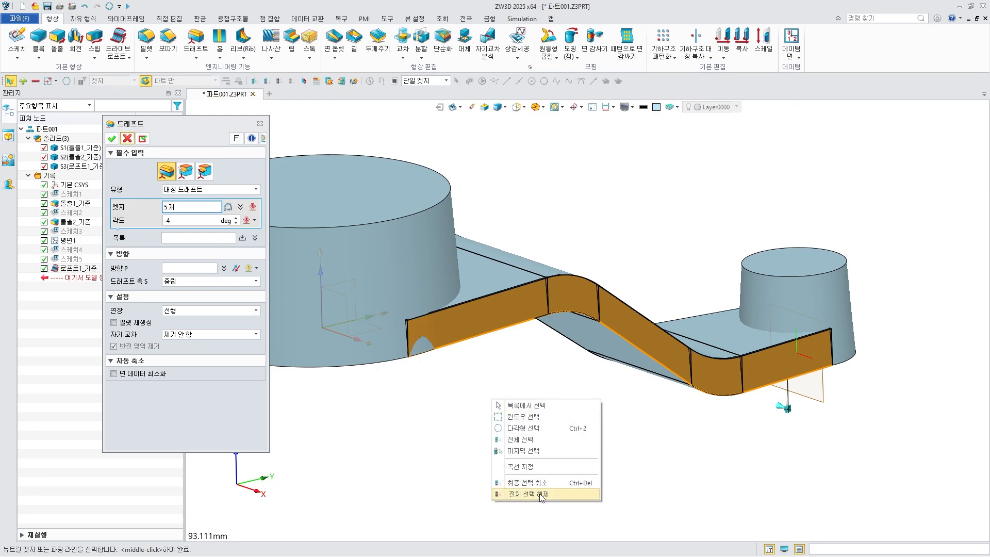
click(543, 492)
Set the draft to the face-based method and choose the arm's five underside faces as the fixed faces.
click(185, 171)
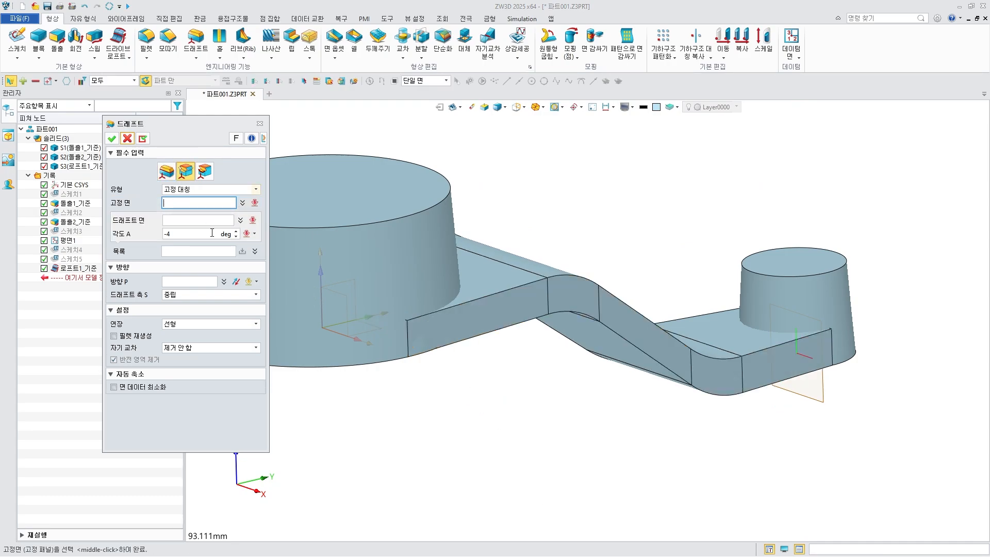
right_drag(666, 405, 692, 391)
middle_drag(711, 424, 702, 355)
click(737, 424)
click(702, 405)
click(578, 315)
click(490, 242)
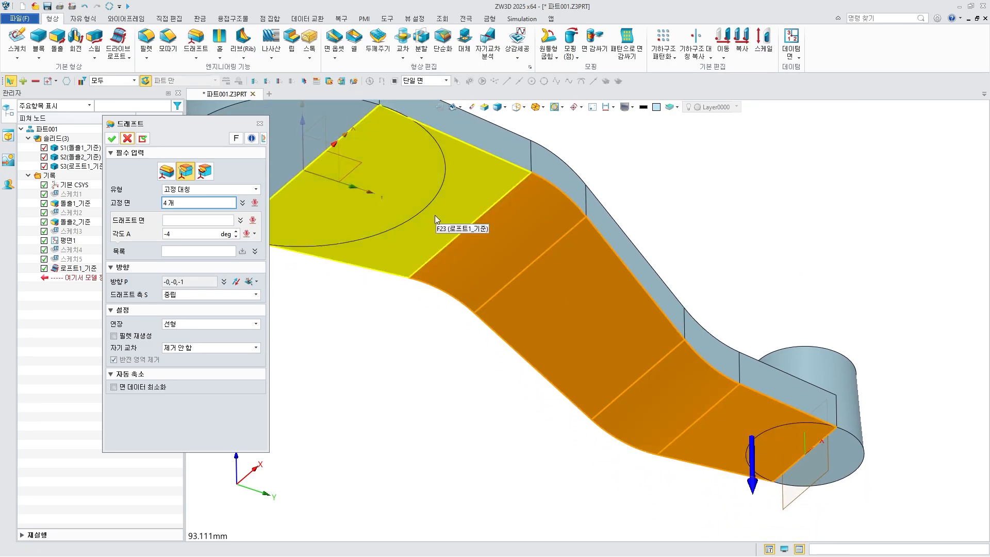
click(437, 216)
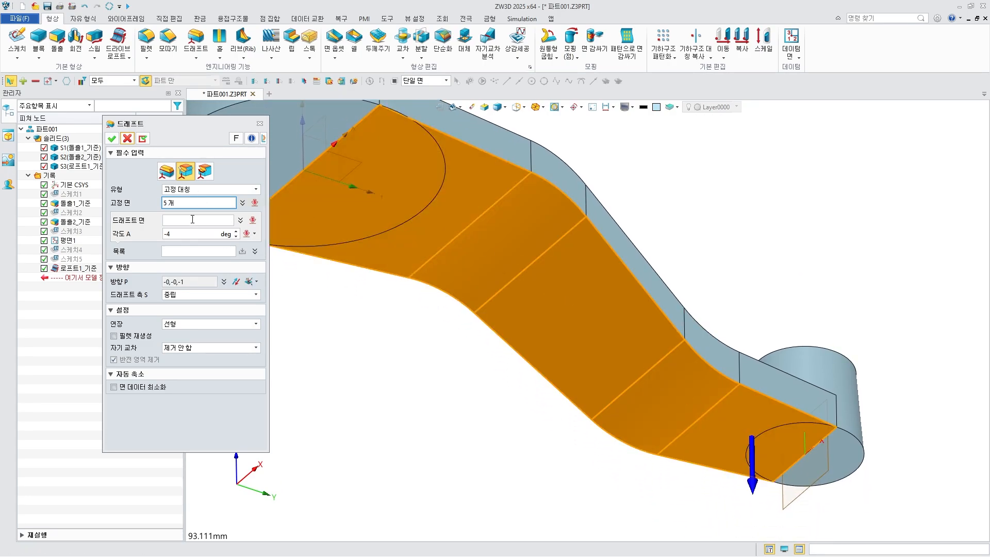
Choose the five faces along one long side of the arm as the faces to draft.
click(193, 219)
right_drag(620, 243, 664, 354)
click(729, 311)
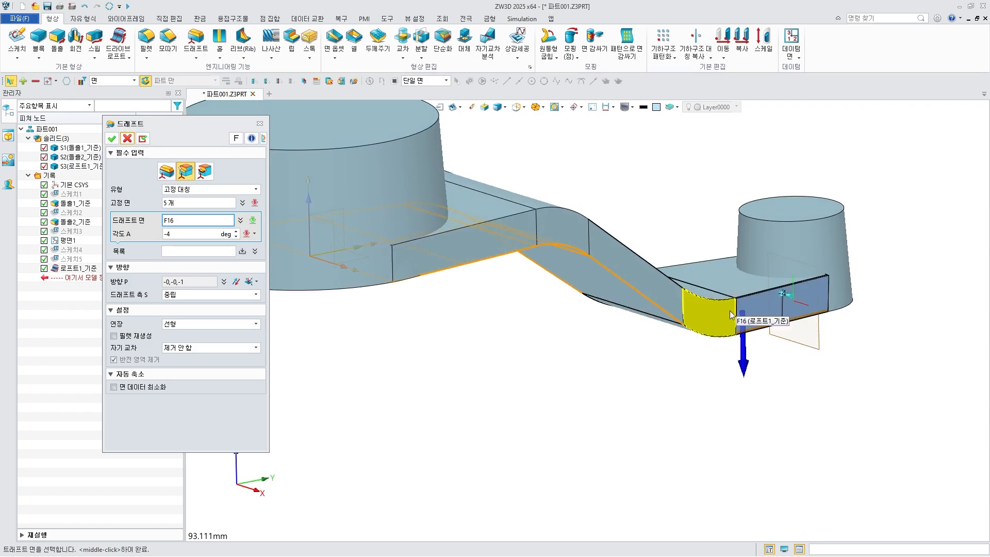
click(639, 273)
click(567, 242)
click(518, 245)
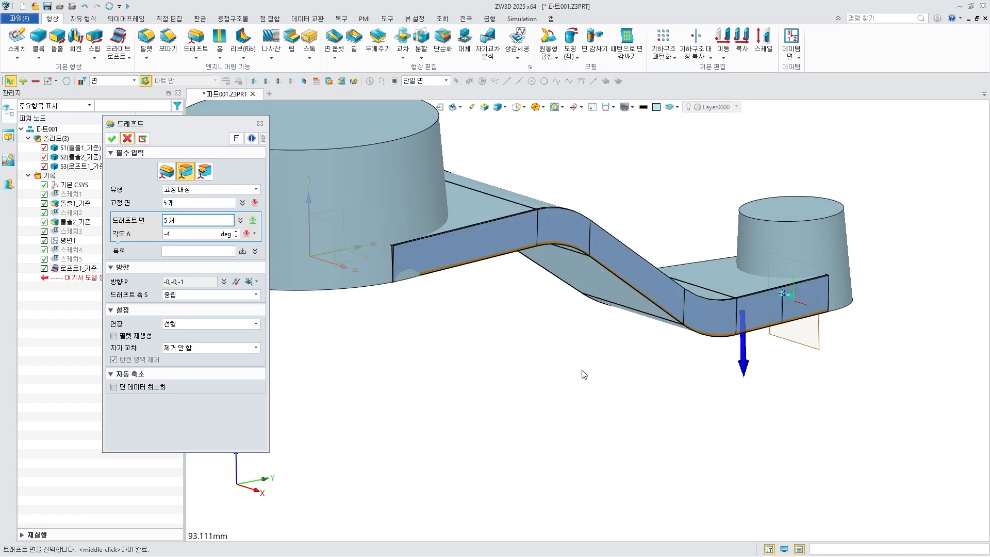
Set the draft angle to 4 degrees for the selected side faces and apply the draft.
right_drag(584, 375, 664, 353)
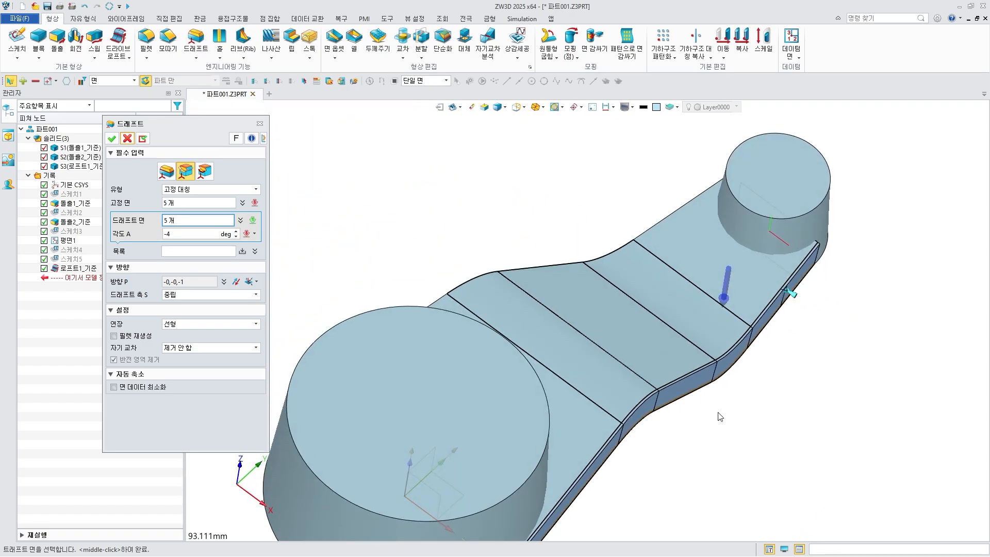
middle_drag(718, 412, 678, 336)
right_drag(679, 336, 668, 356)
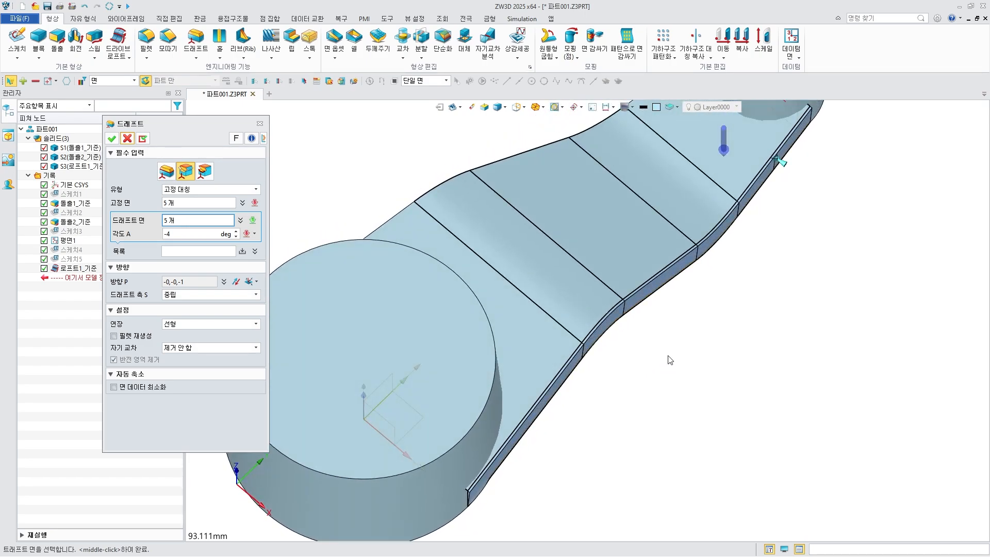
scroll(531, 470, up, 5)
middle_drag(467, 488, 596, 289)
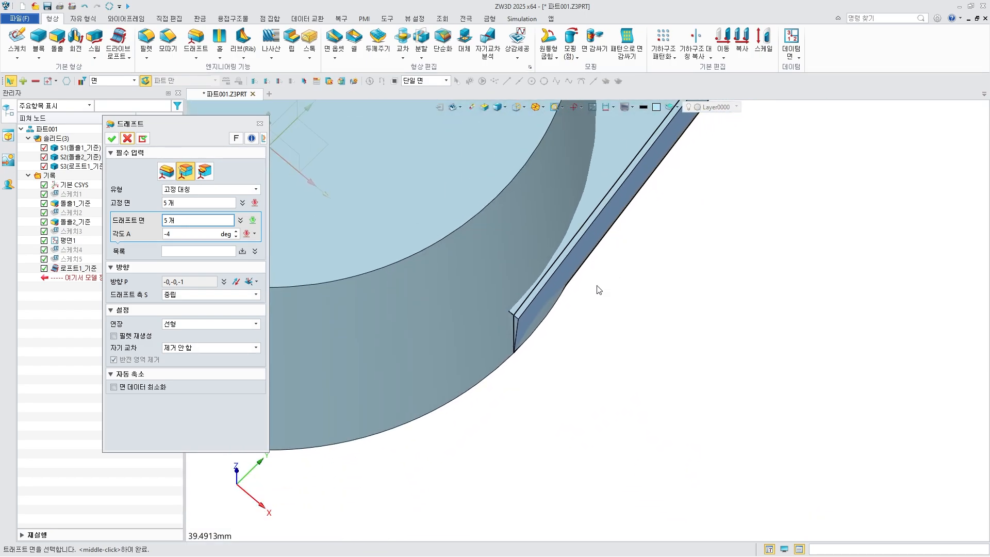
right_drag(597, 289, 618, 249)
middle_drag(618, 249, 487, 459)
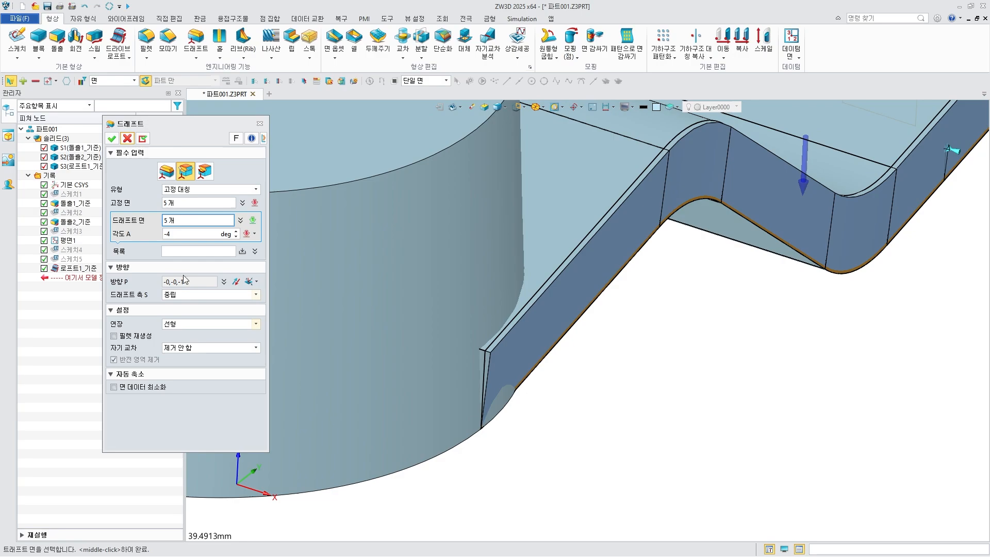
click(247, 233)
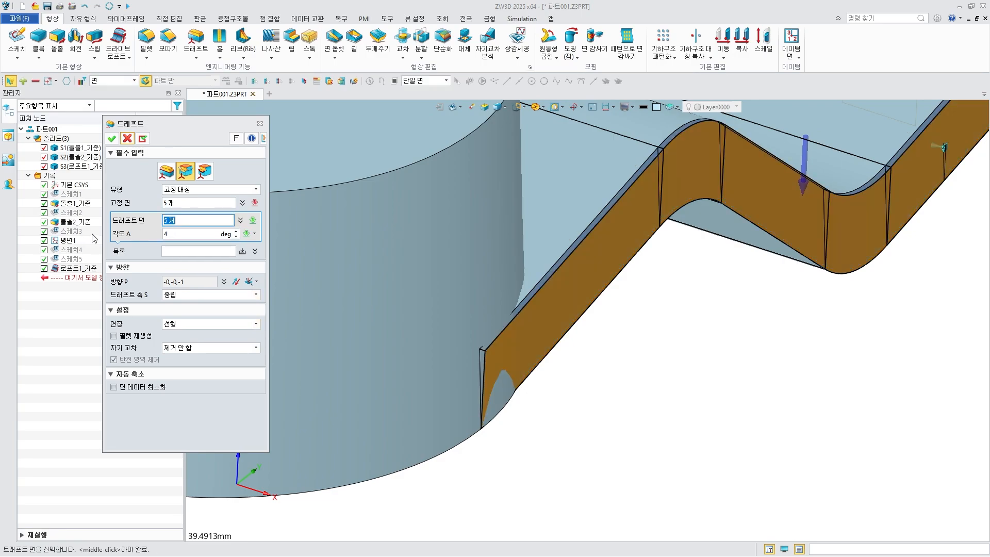
click(111, 138)
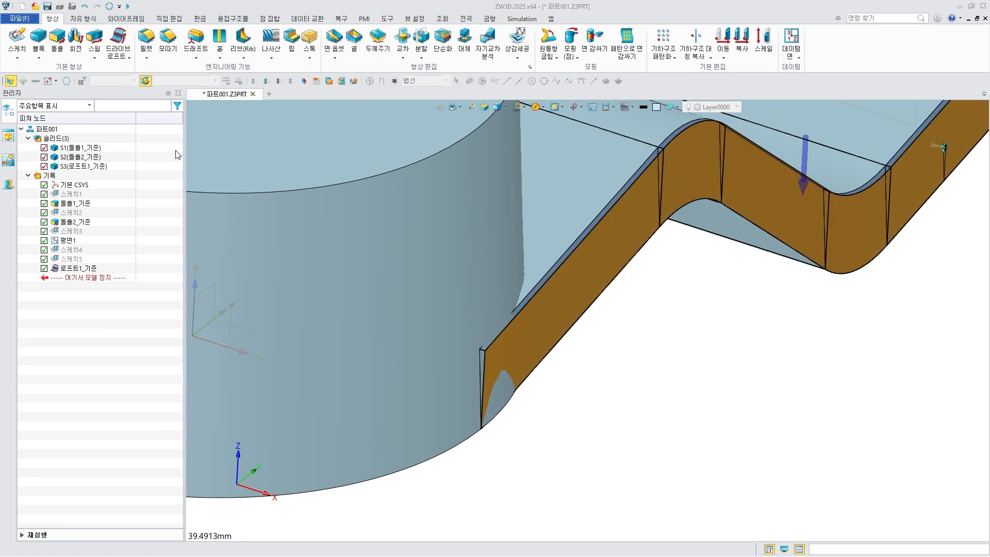
Start another face-based draft and choose the arm's five underside faces as the fixed faces.
middle_click(550, 308)
scroll(550, 308, down, 3)
right_drag(549, 308, 614, 273)
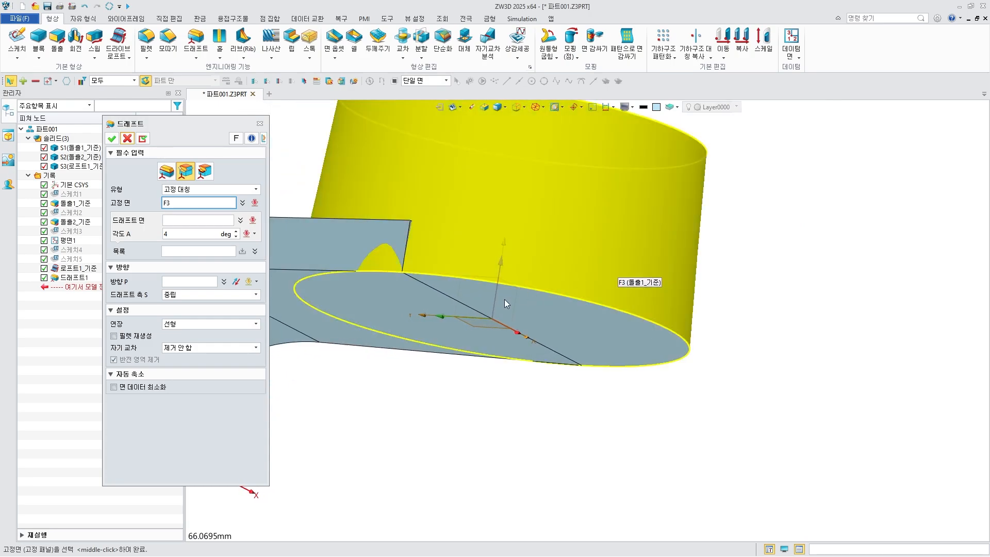
right_drag(504, 300, 532, 348)
click(532, 347)
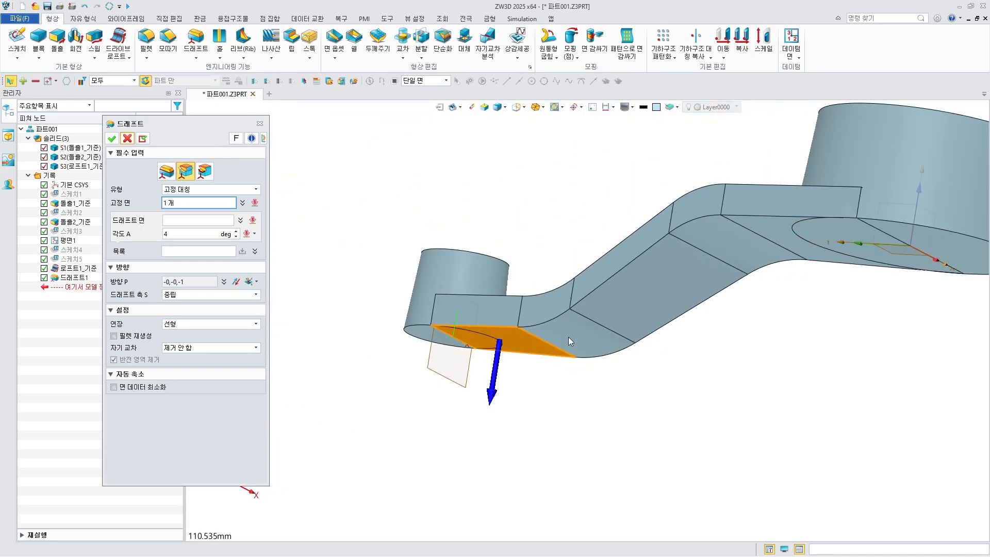
click(633, 308)
click(703, 245)
click(759, 227)
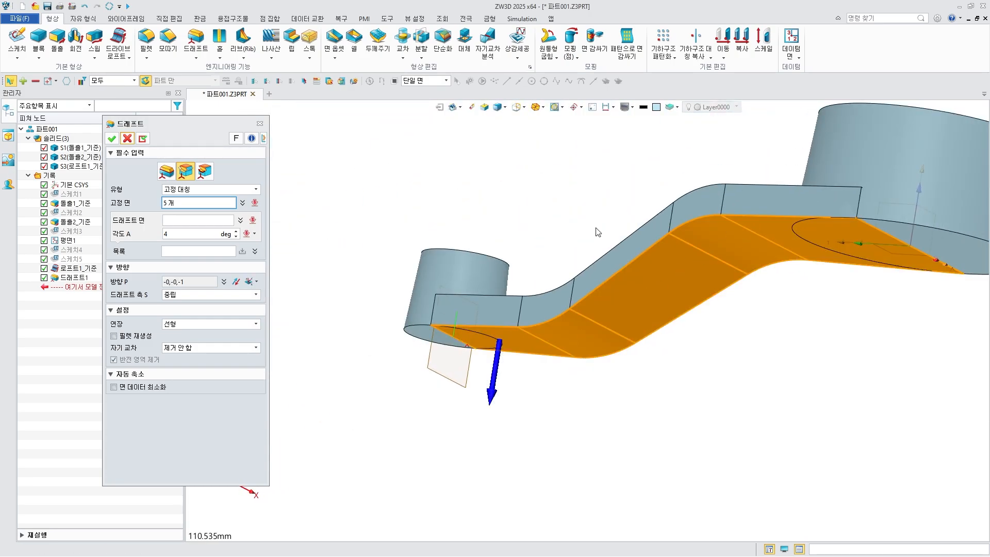
Choose the five faces along the arm's other long side as the draft faces and apply the 4-degree draft.
click(194, 220)
click(485, 314)
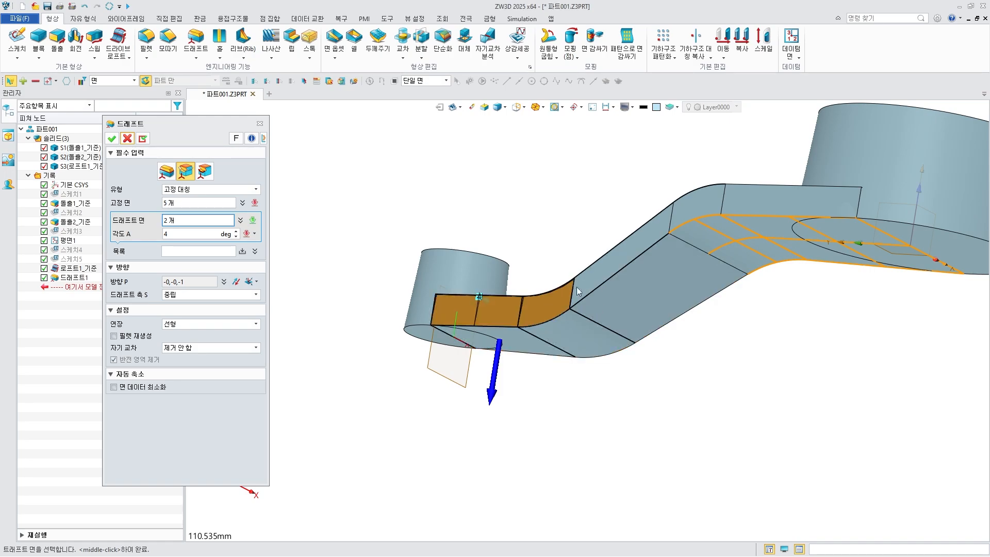
click(610, 266)
click(694, 209)
click(767, 203)
right_drag(717, 222, 673, 277)
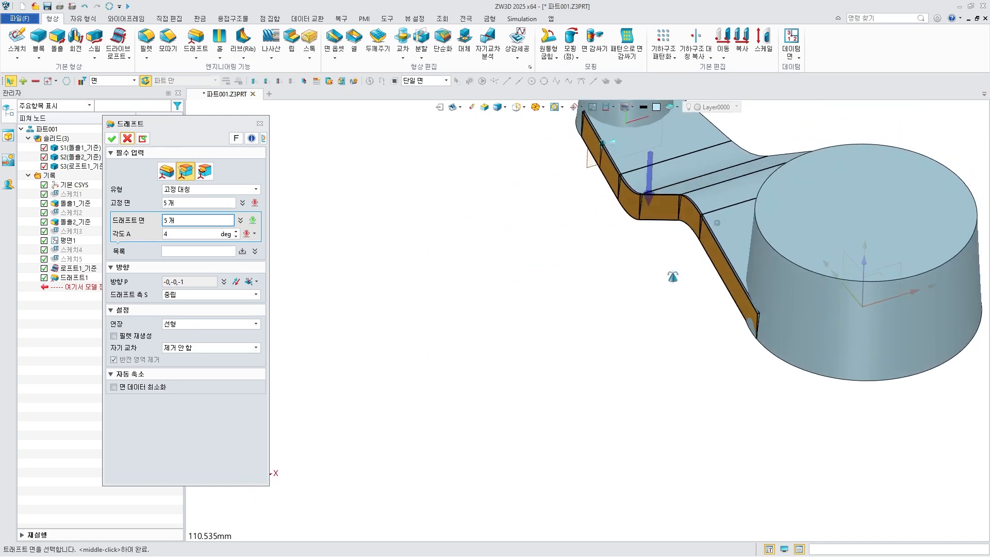
scroll(682, 209, up, 5)
middle_drag(670, 212, 504, 316)
scroll(504, 330, down, 2)
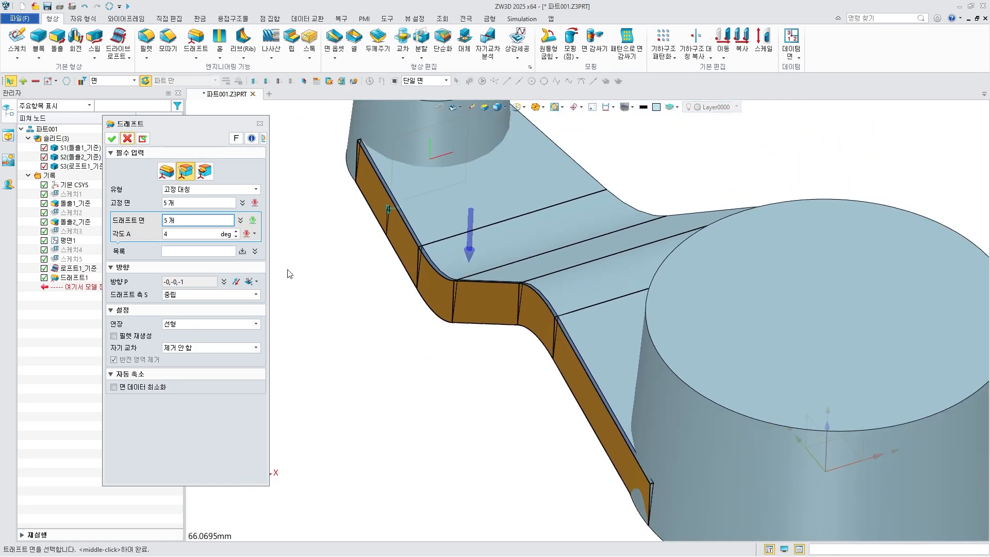
click(112, 138)
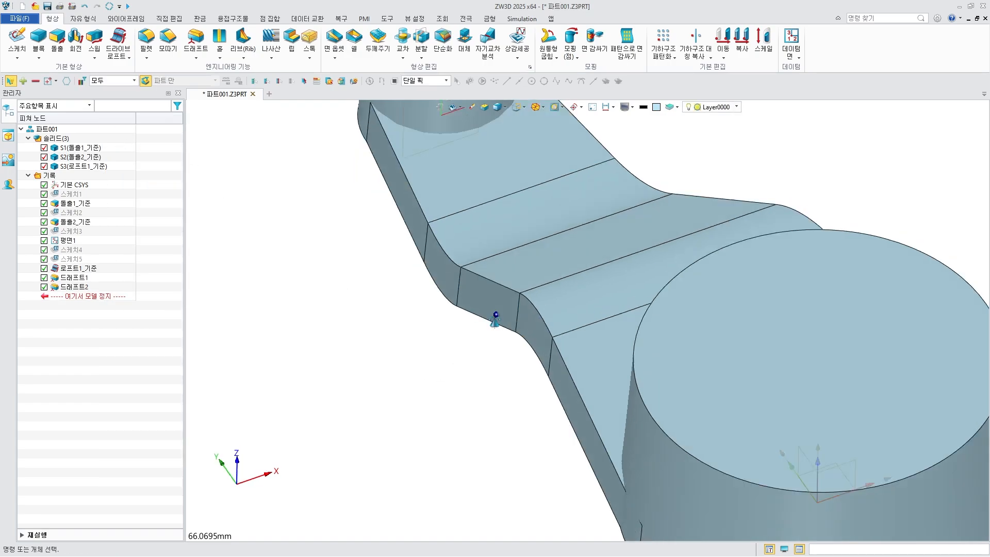
Start a draft check on the arm, choosing the flat underside face at the small boss as the face input.
right_drag(495, 320, 483, 351)
key(F8)
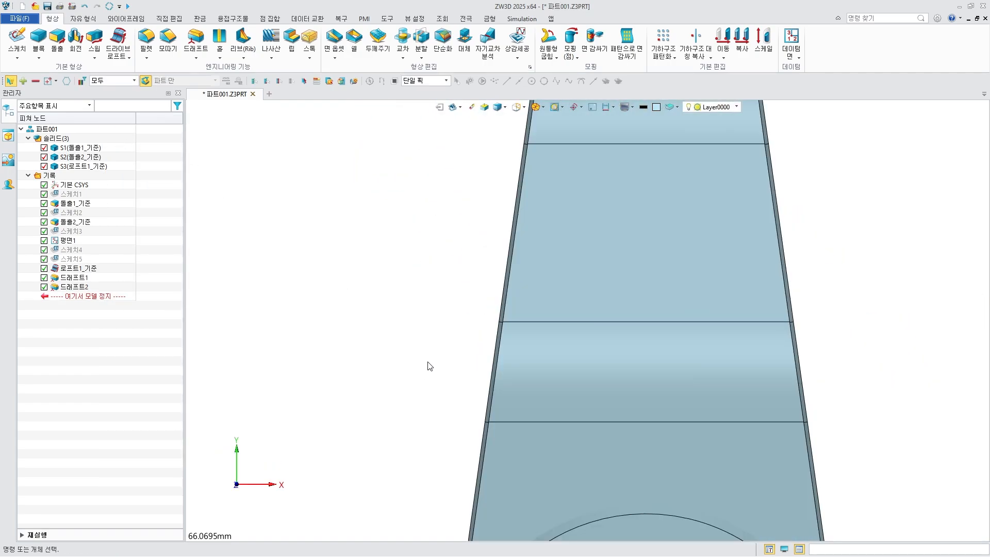
scroll(429, 366, down, 4)
right_drag(424, 377, 487, 401)
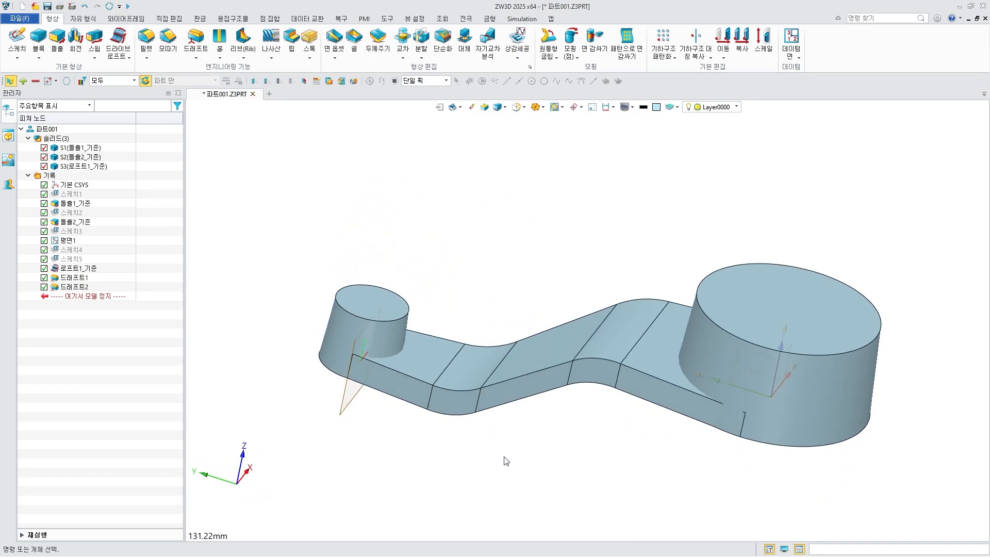
click(442, 19)
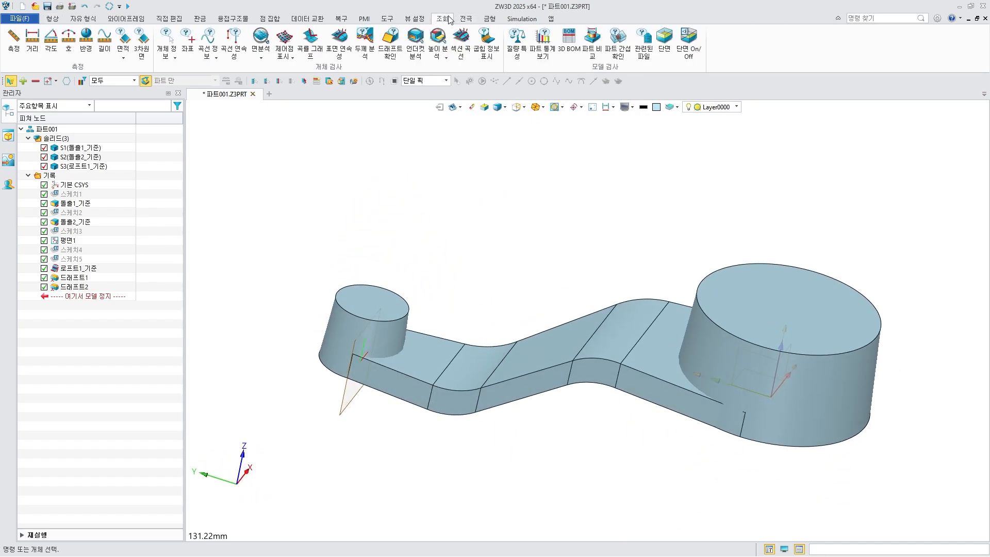
click(391, 42)
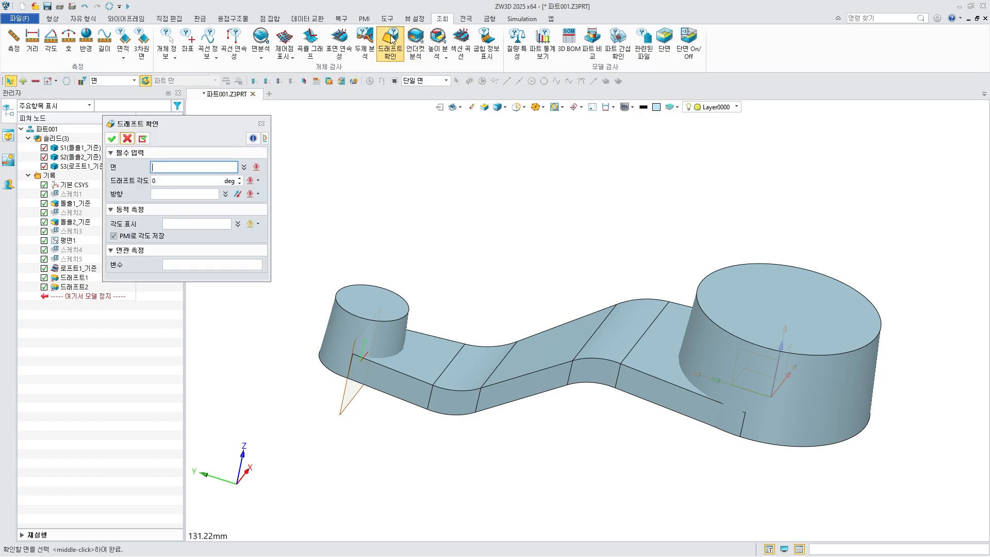
right_drag(439, 254, 447, 182)
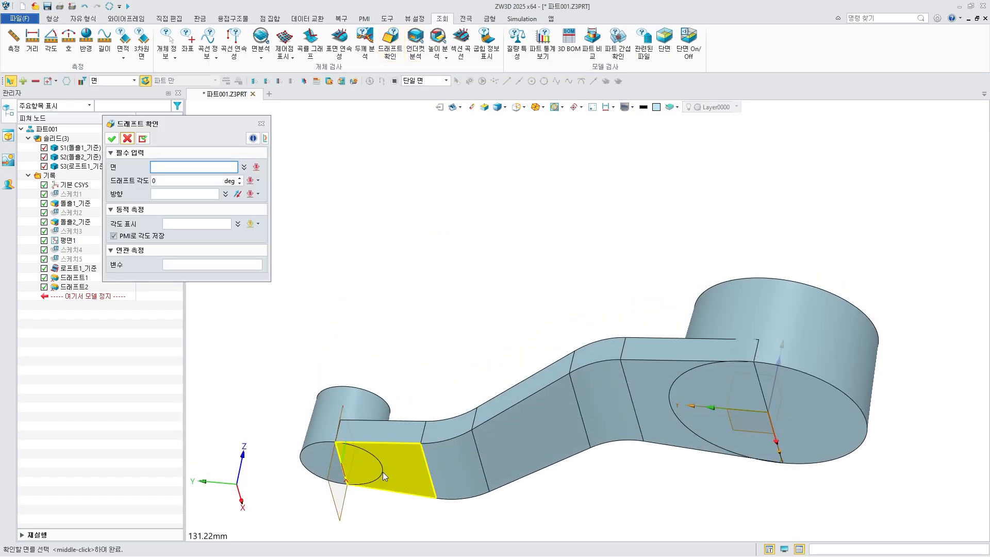
click(394, 461)
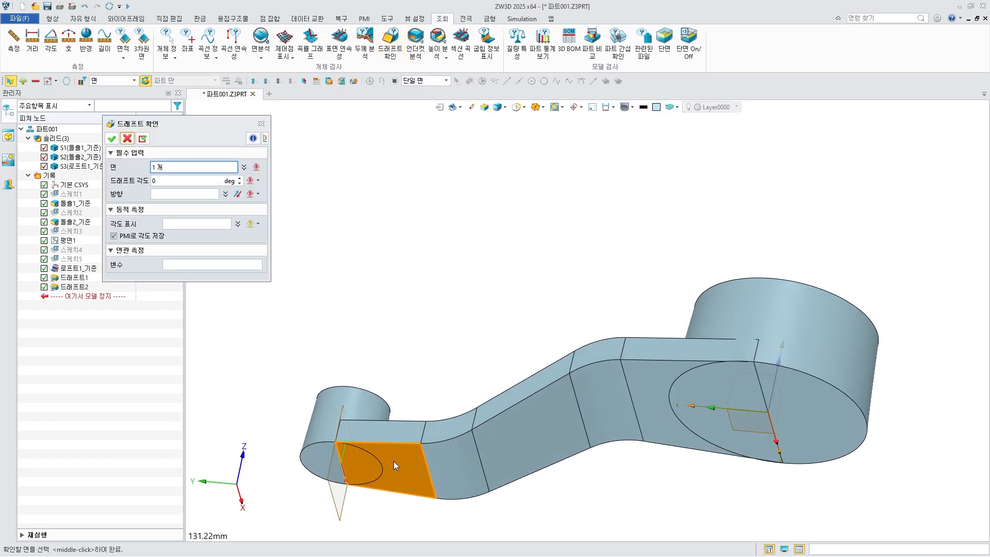
click(212, 226)
Measure the draft angle on the side faces along both long sides of the arm, then close the check.
right_drag(466, 318, 519, 379)
mouse_move(452, 489)
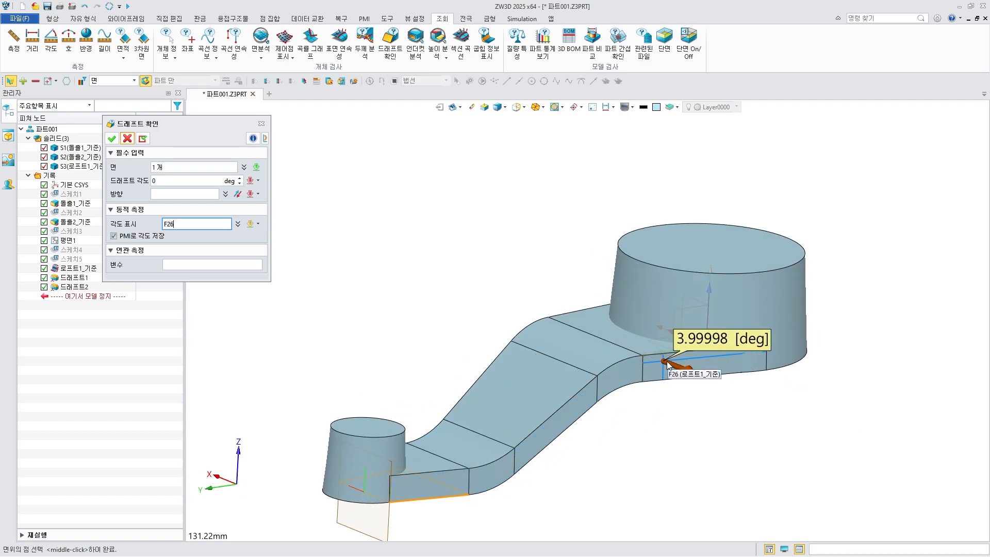
right_drag(516, 472, 614, 464)
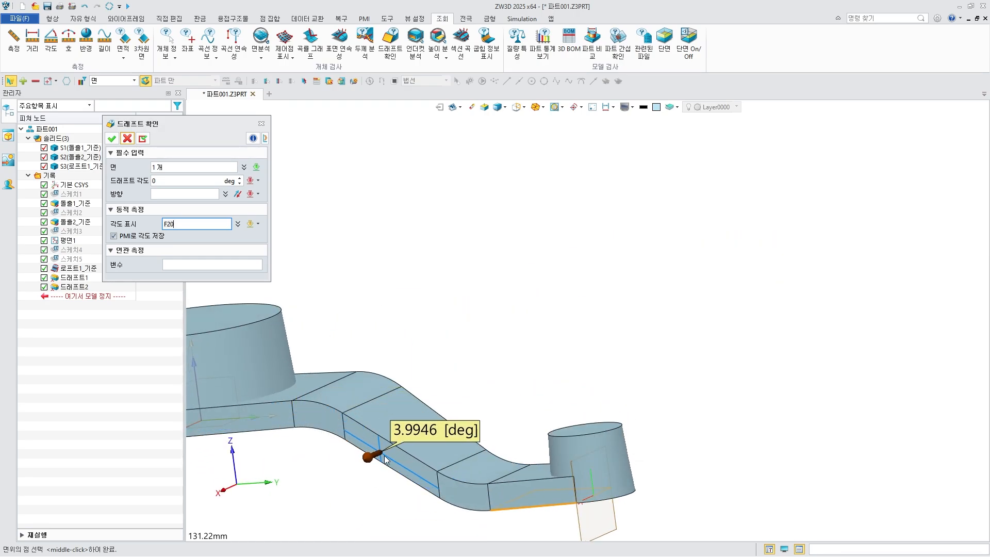
middle_drag(513, 490, 607, 410)
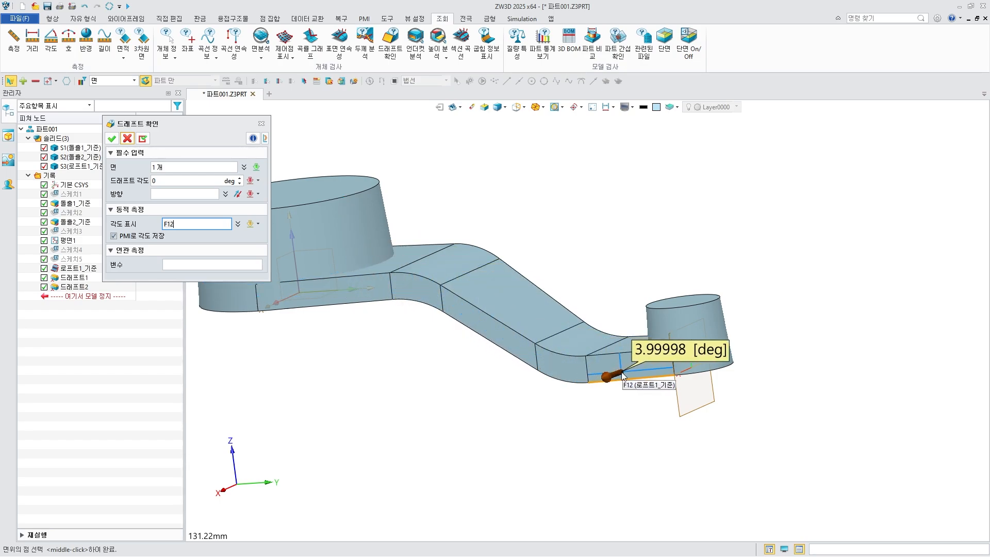
middle_click(601, 330)
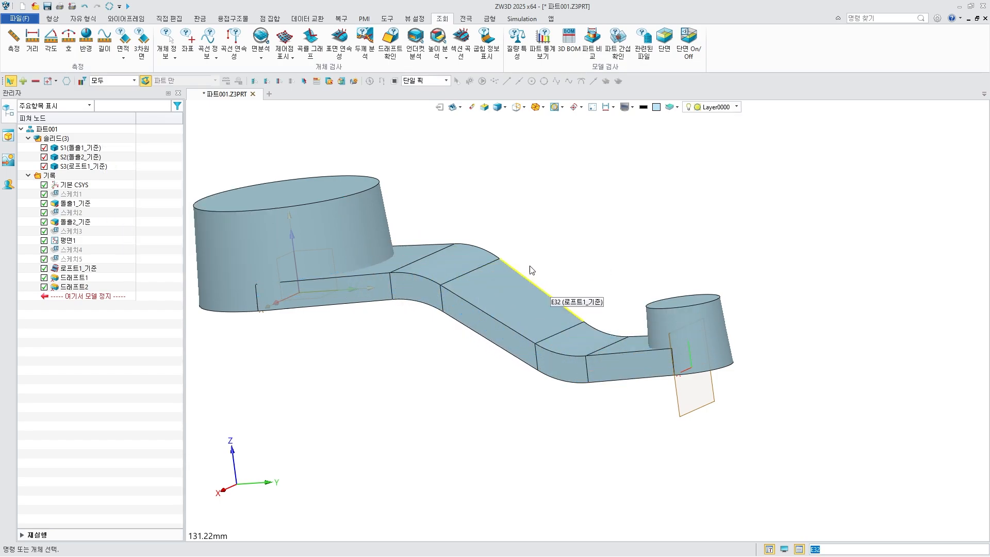
Show the model as wireframe and create a new sketch on the YZ datum plane.
middle_drag(540, 230, 583, 255)
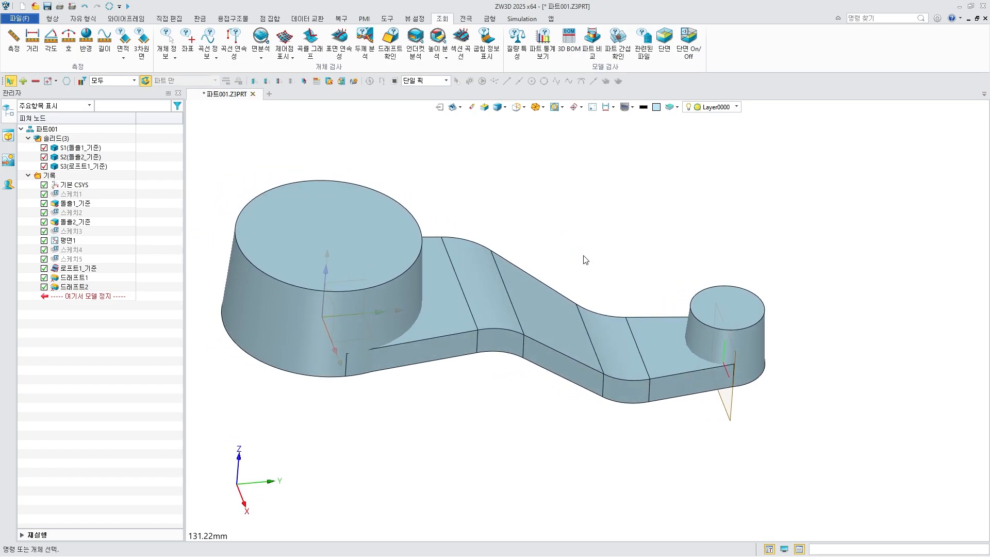
key(ctrl+f)
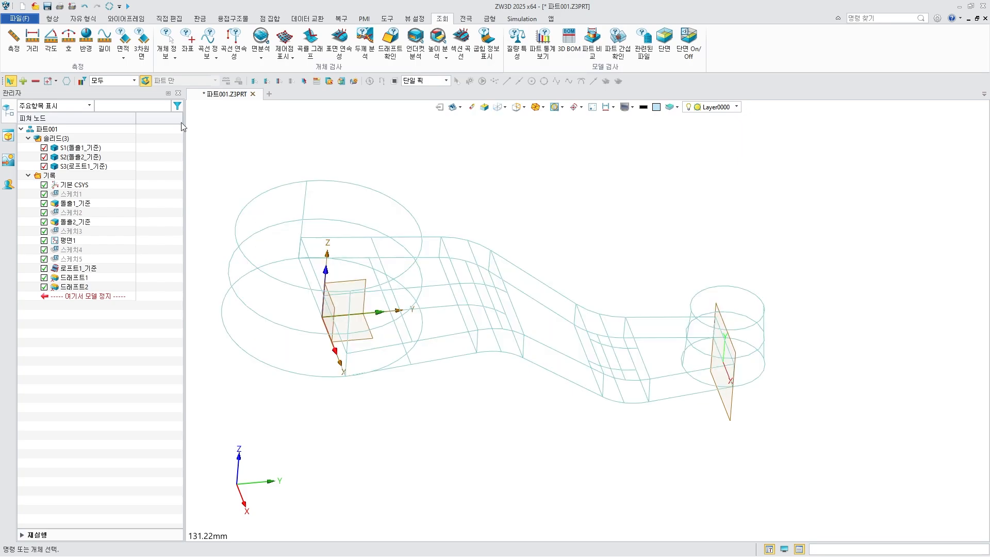
click(52, 19)
click(17, 38)
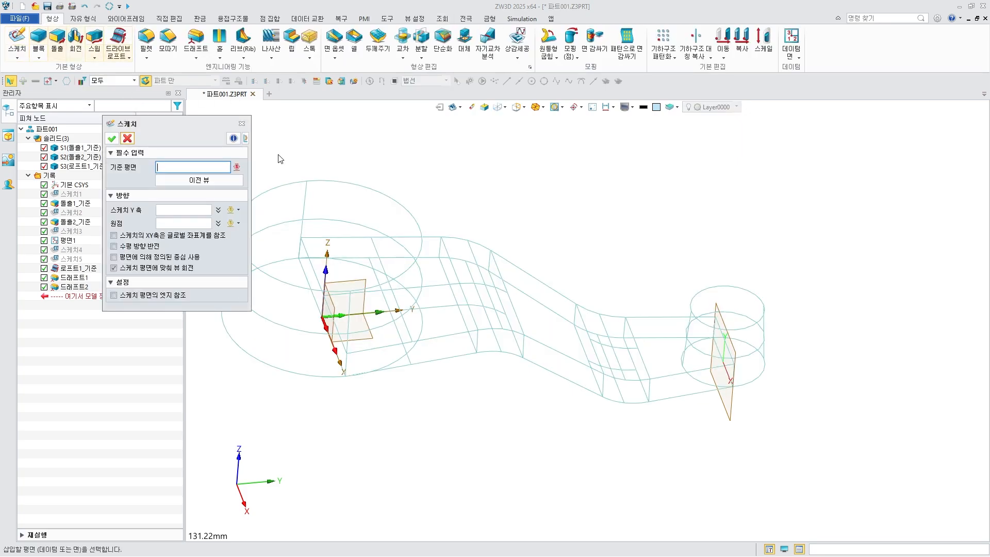
click(348, 302)
click(111, 139)
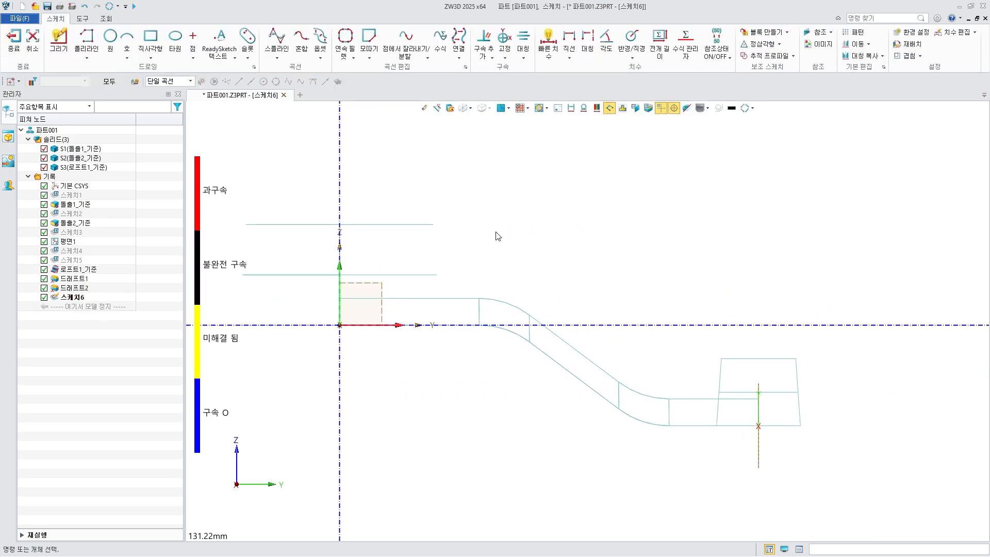
Draw a three-segment polyline from the large boss's top centre, about 54 mm horizontally, sloping down and ending at the small boss's top centre.
click(86, 37)
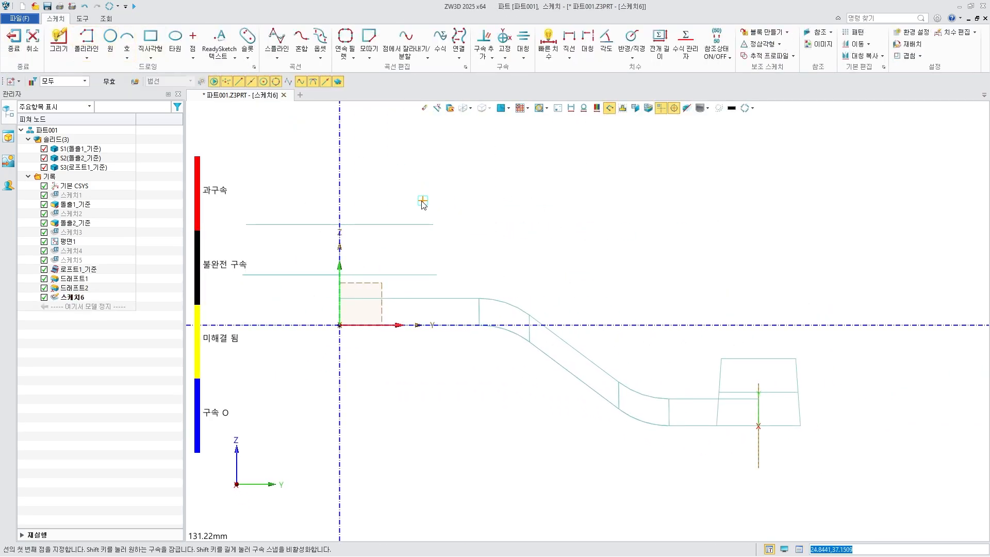
click(342, 228)
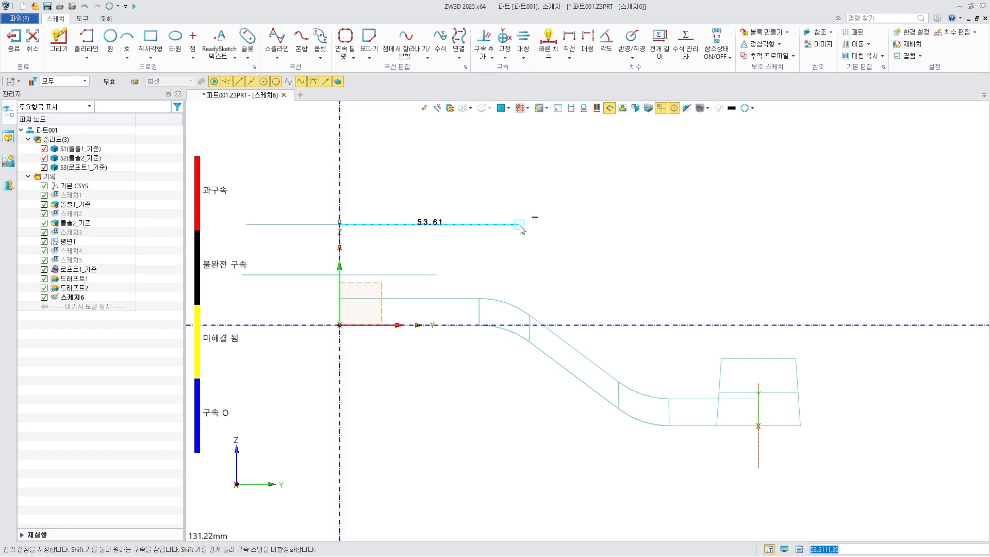
click(520, 225)
click(656, 344)
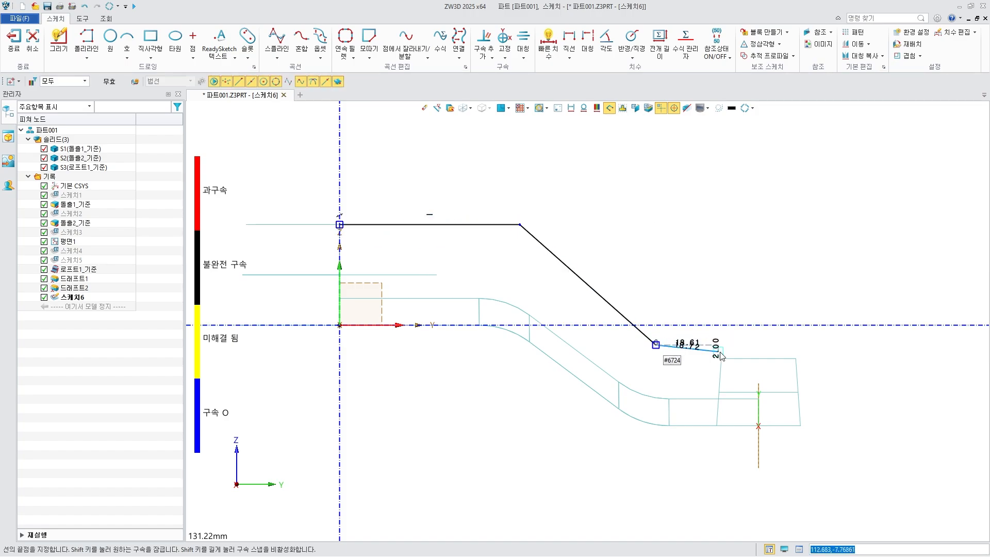
click(758, 359)
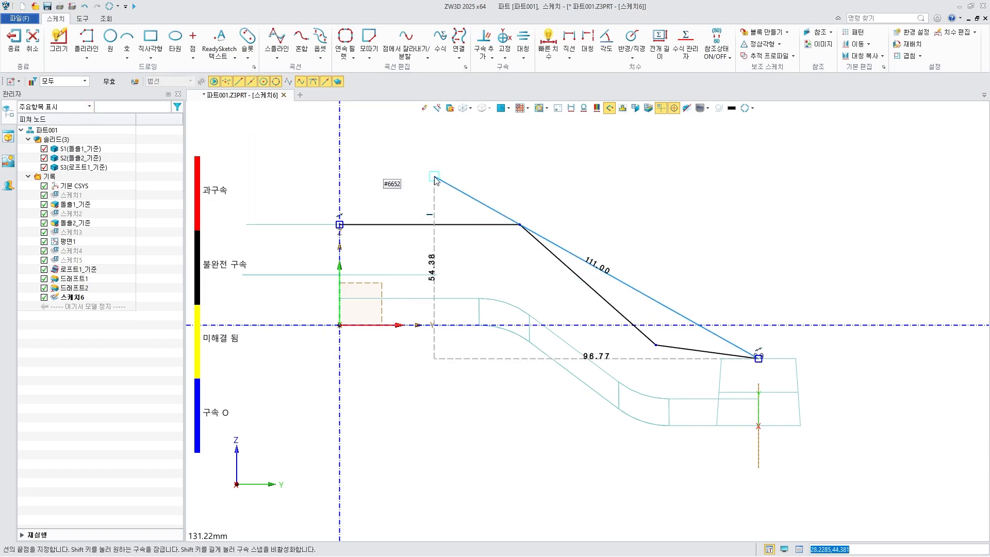
key(Escape)
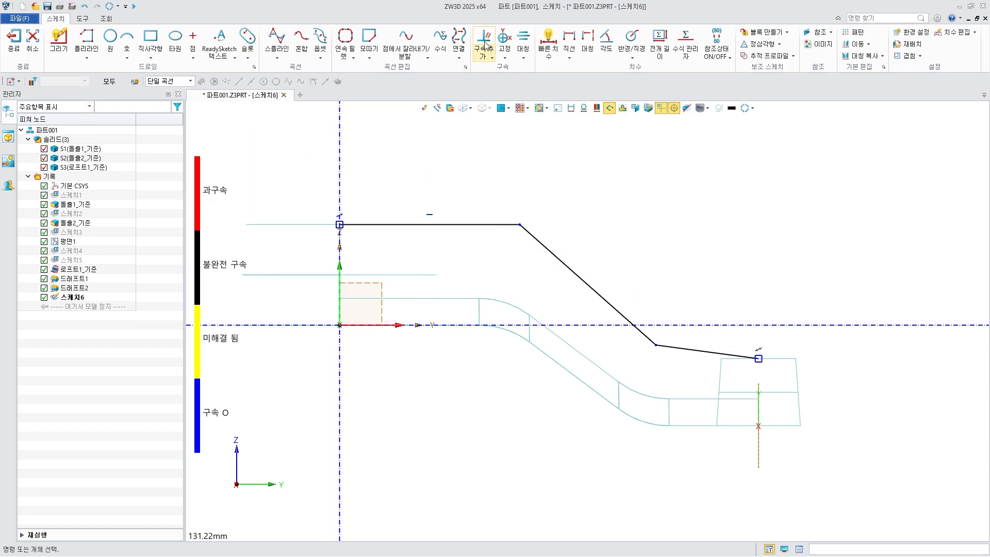
Constrain the polyline's last segment at the small boss to be horizontal.
click(484, 41)
click(707, 351)
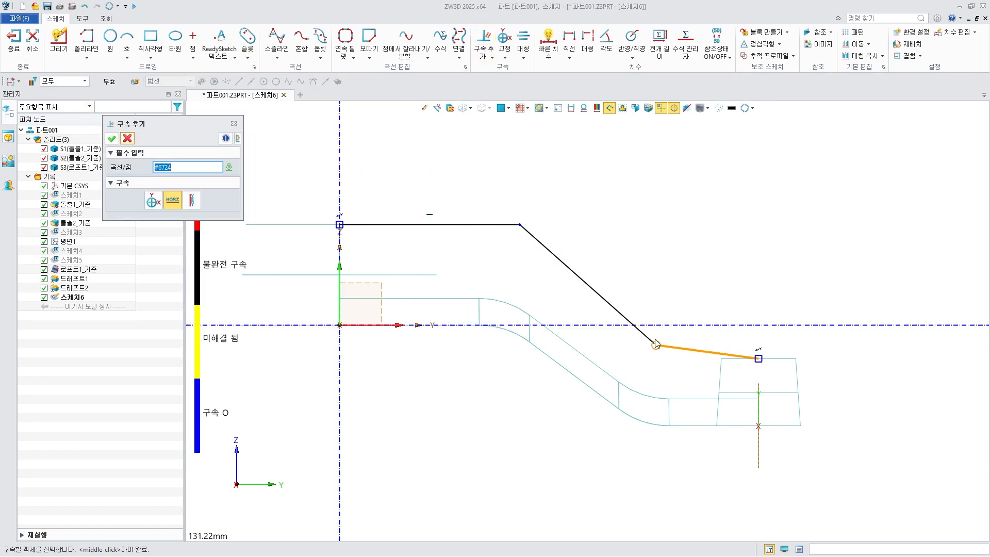
click(113, 140)
click(112, 138)
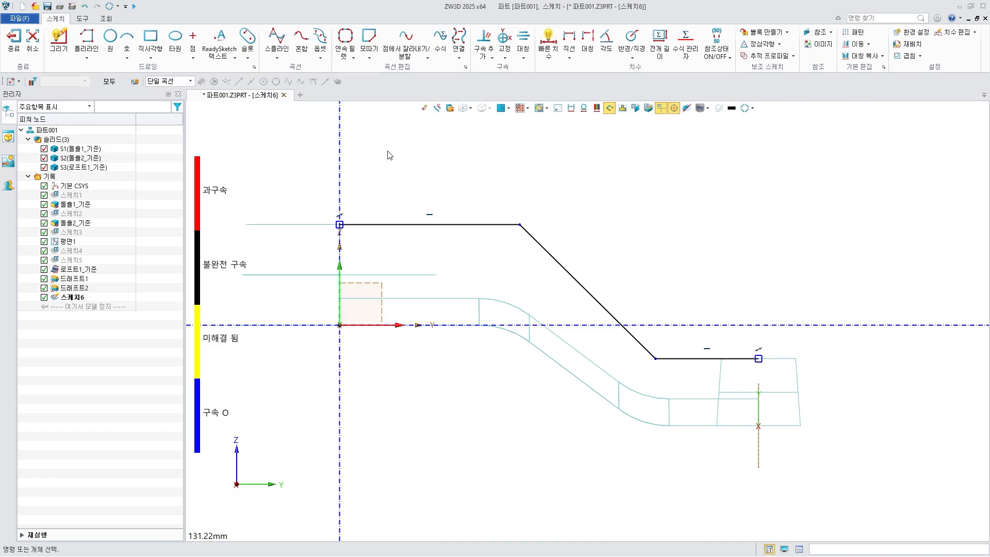
Dimension the upper horizontal segment from the large boss's axis as 55 mm.
click(546, 49)
click(488, 225)
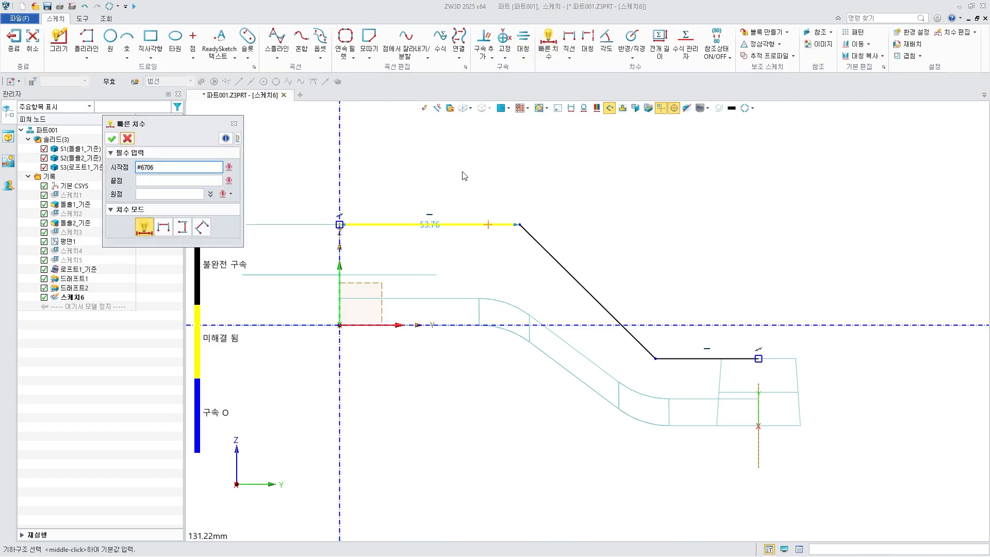
click(441, 154)
text(55)
key(Return)
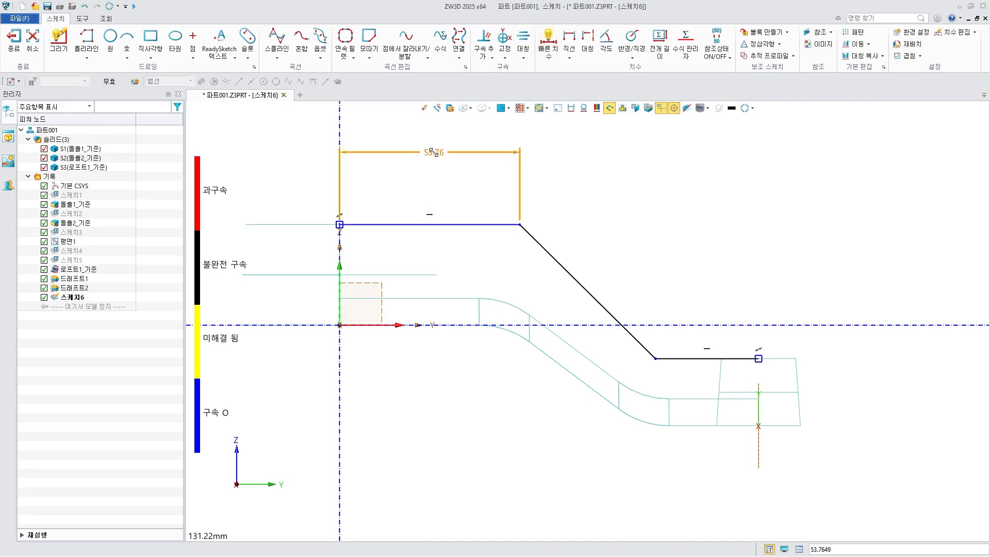
Dimension the lower horizontal segment at the small boss as 30 mm.
click(688, 358)
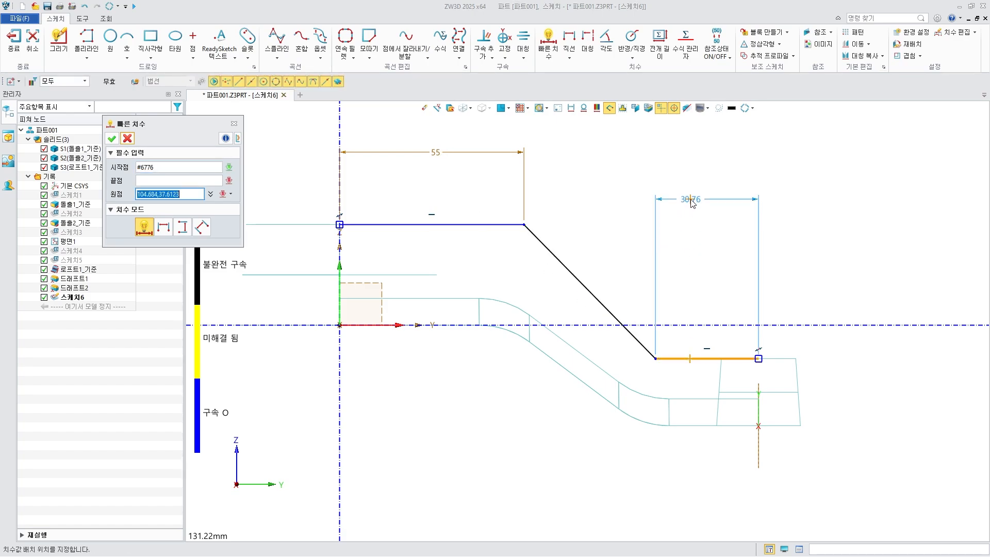
click(691, 182)
key(Return)
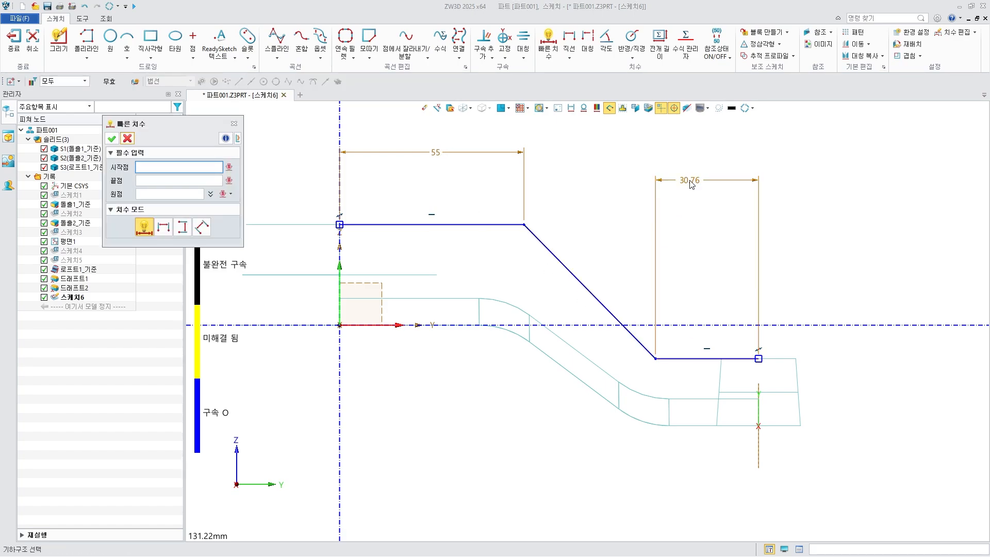
key(Escape)
double_click(691, 182)
text(30.758114)
key(Return)
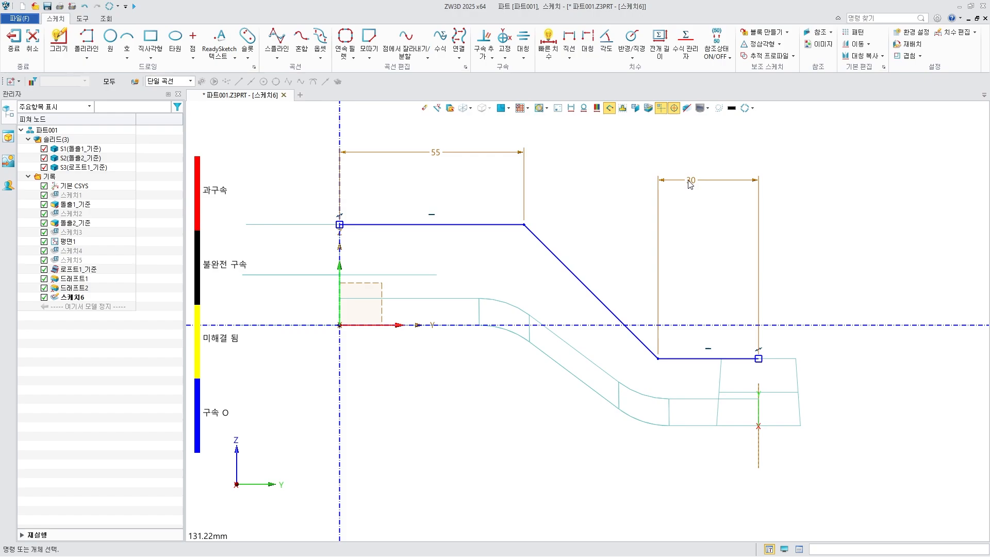
Round both corners of the three-segment polyline with a chain fillet of 25 mm radius.
click(345, 36)
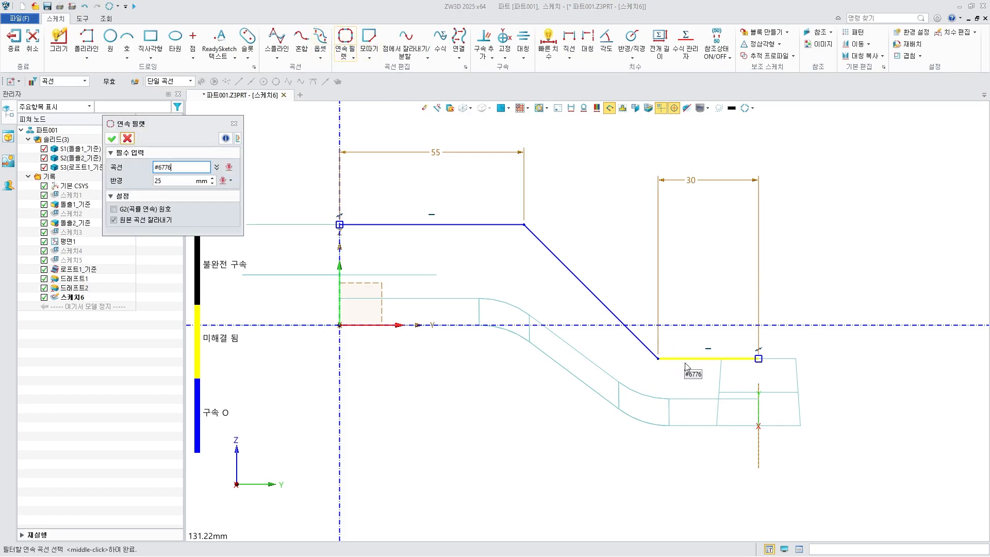
drag(678, 376, 483, 194)
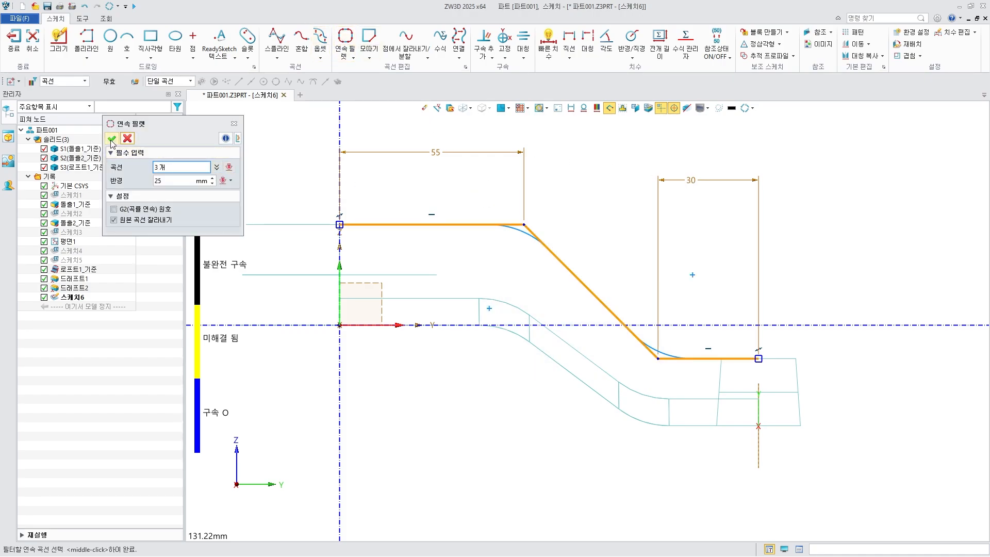
middle_click(411, 152)
middle_click(544, 163)
Dimension the upper fillet arc with a radius of 25 mm and finish the sketch.
click(548, 41)
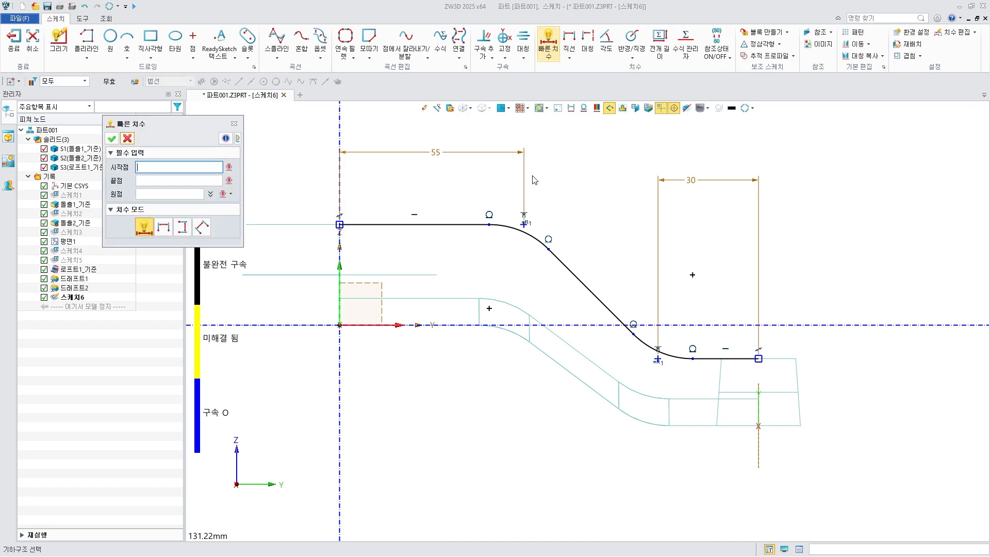
click(535, 238)
click(559, 210)
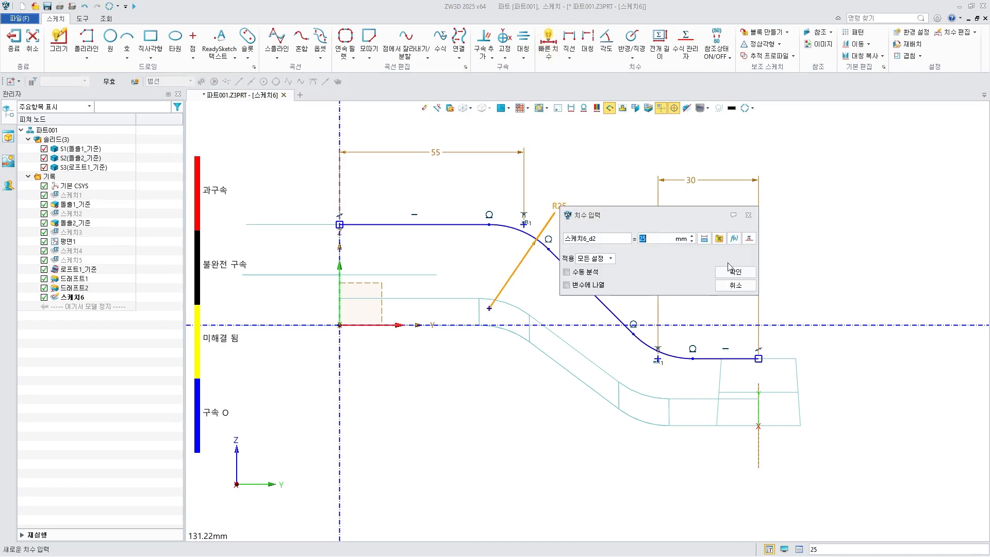
key(Return)
middle_click(594, 217)
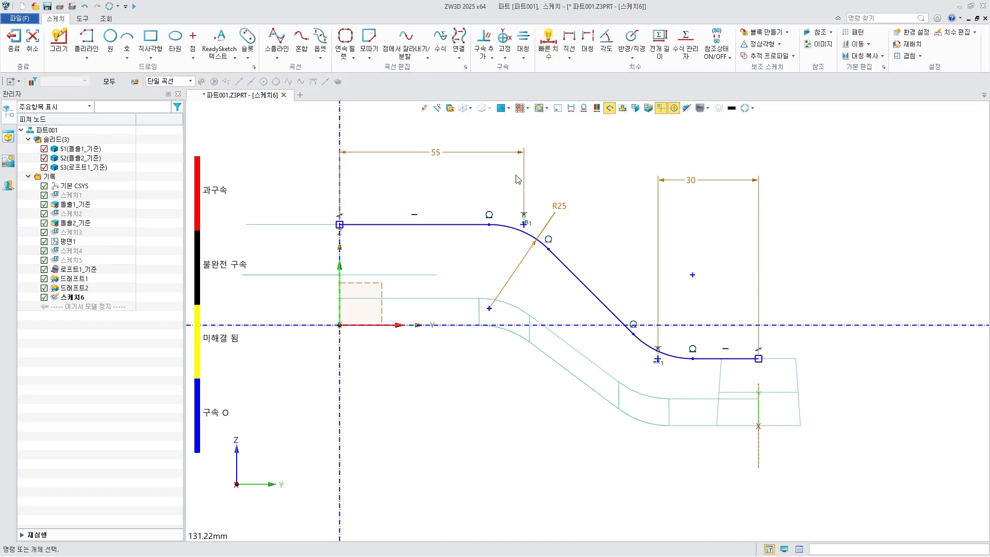
click(19, 38)
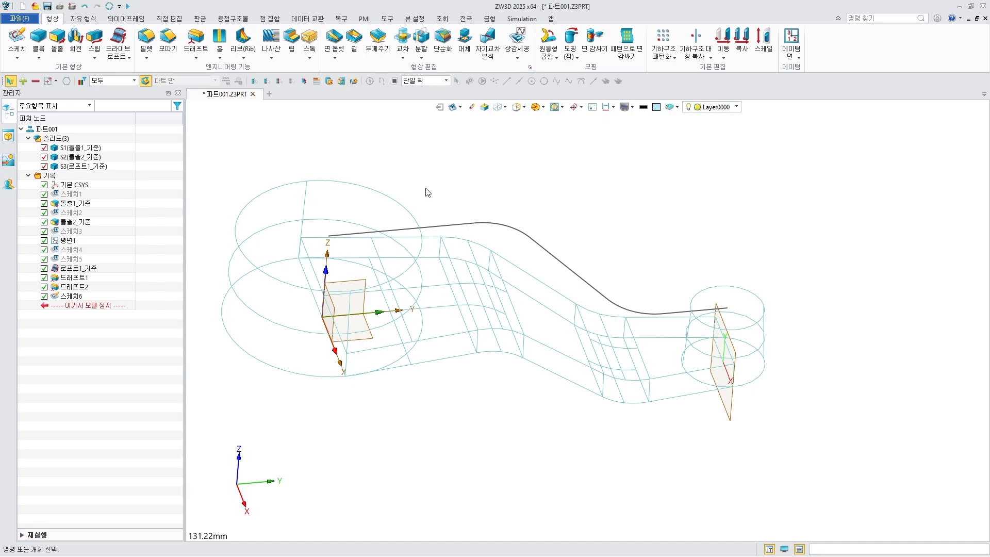
Start an Extrude of the S-shaped sketch in a shaded view, with its direction set to the negative Z axis.
click(56, 42)
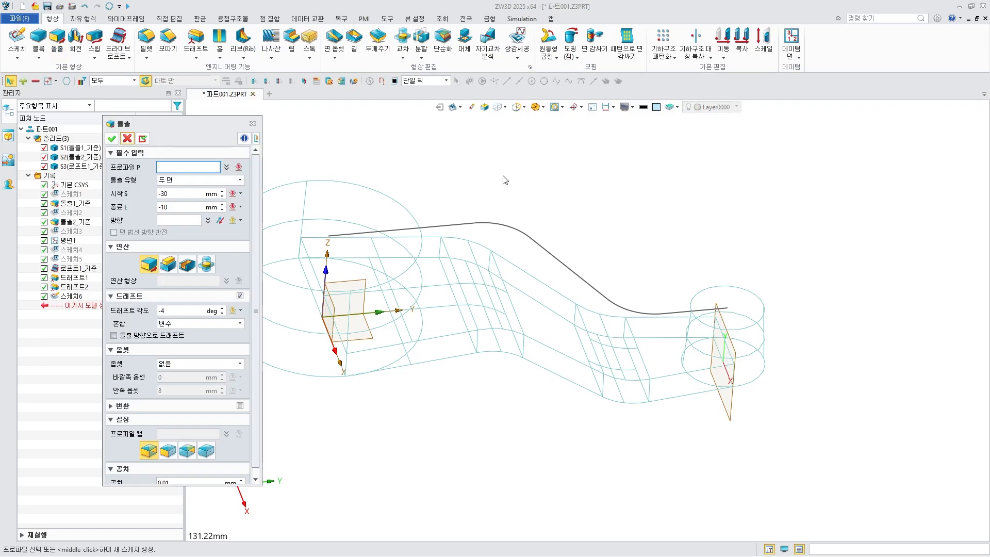
key(ctrl+f)
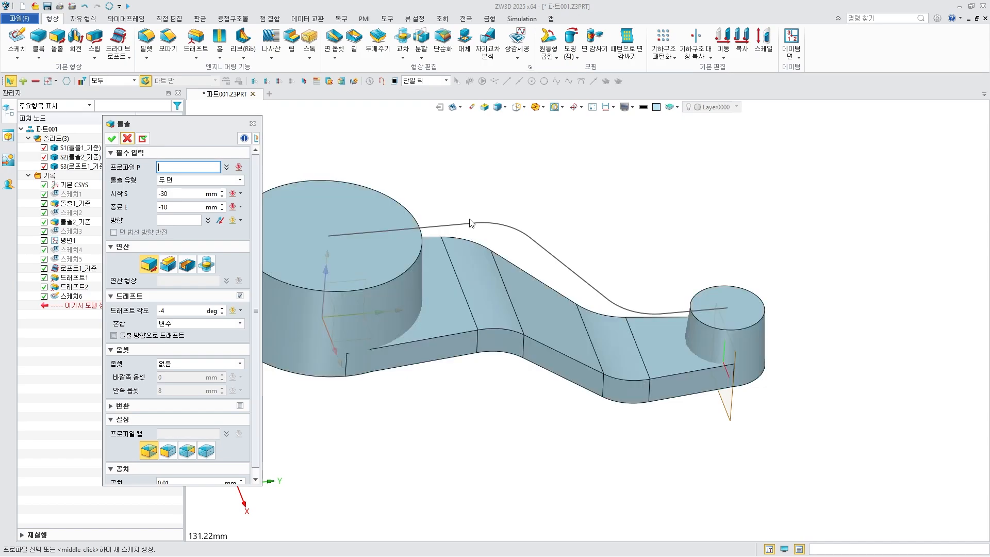
click(472, 224)
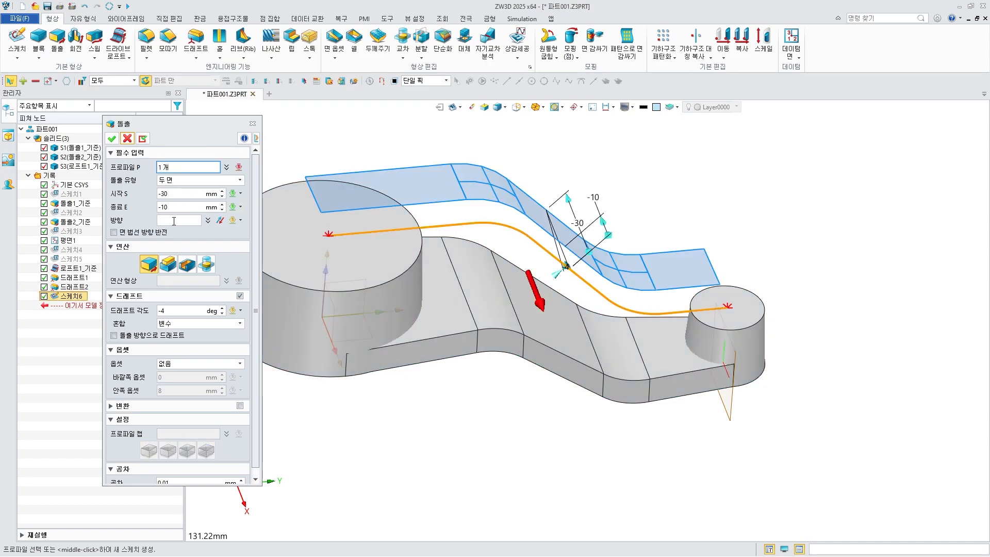
click(178, 220)
right_click(432, 400)
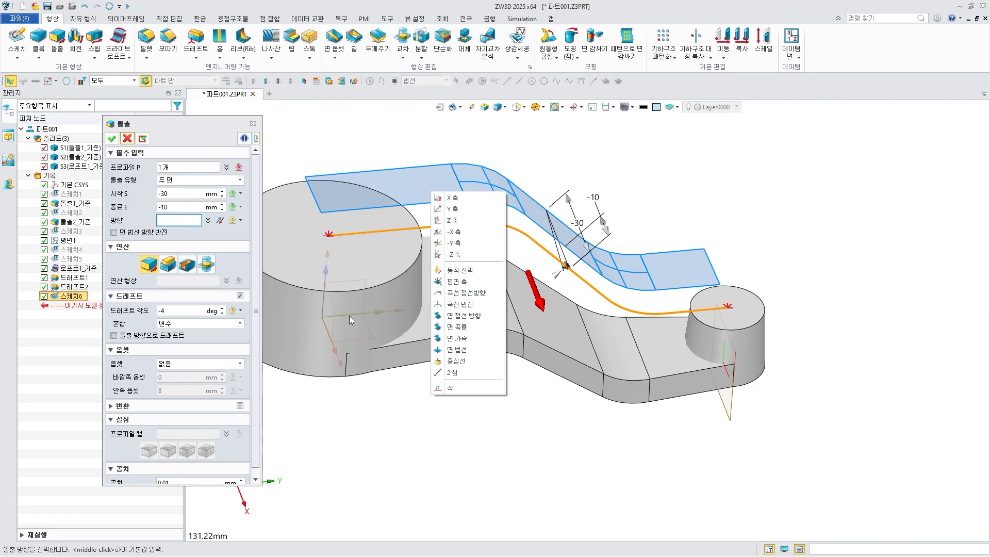
click(240, 221)
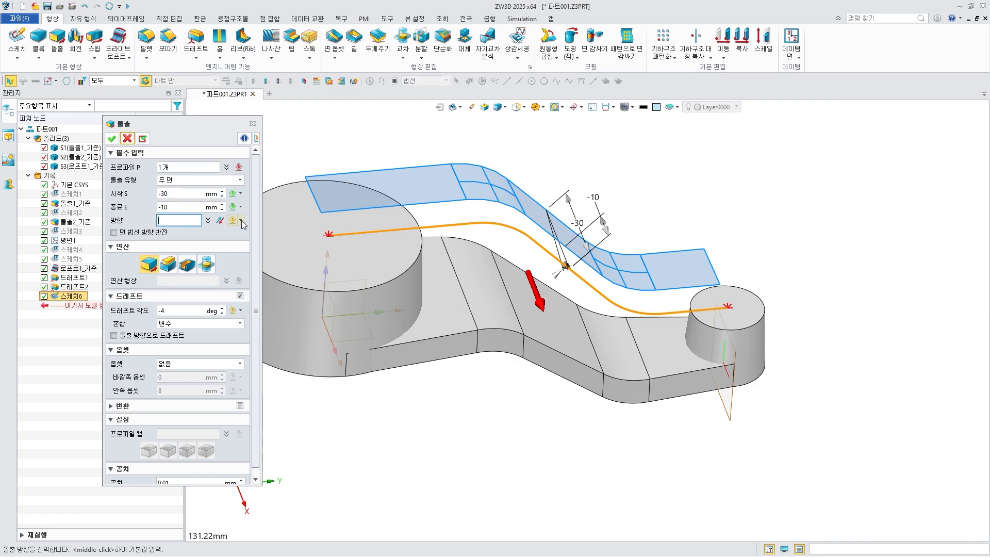
click(240, 220)
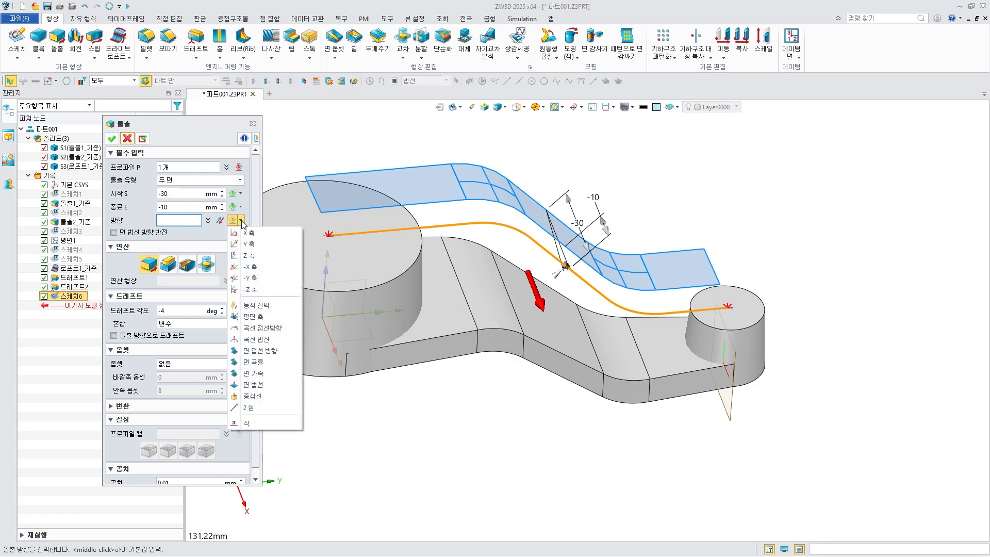
click(257, 290)
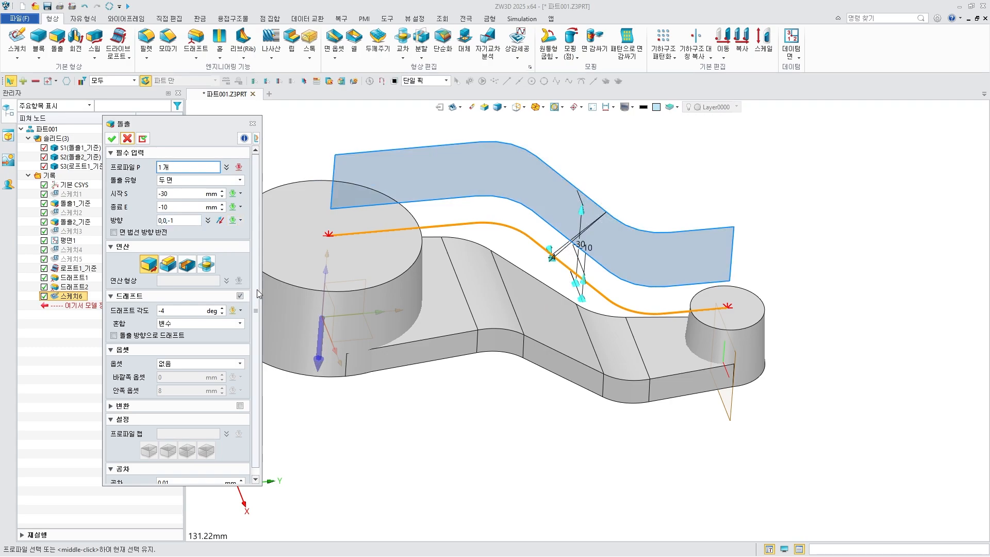
Create the extruded sheet from 0 mm up to the next face, with the draft option turned off.
click(181, 193)
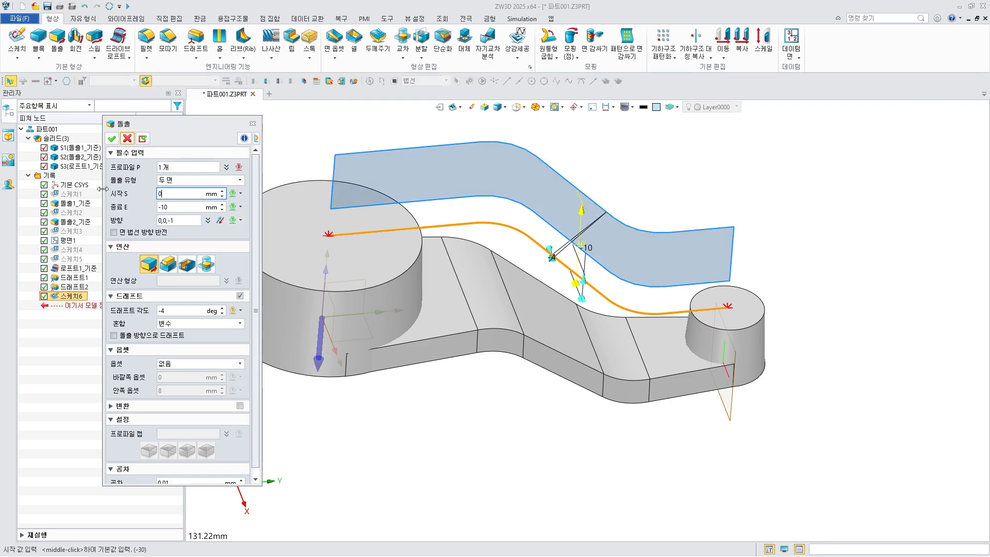
text(0)
key(Tab)
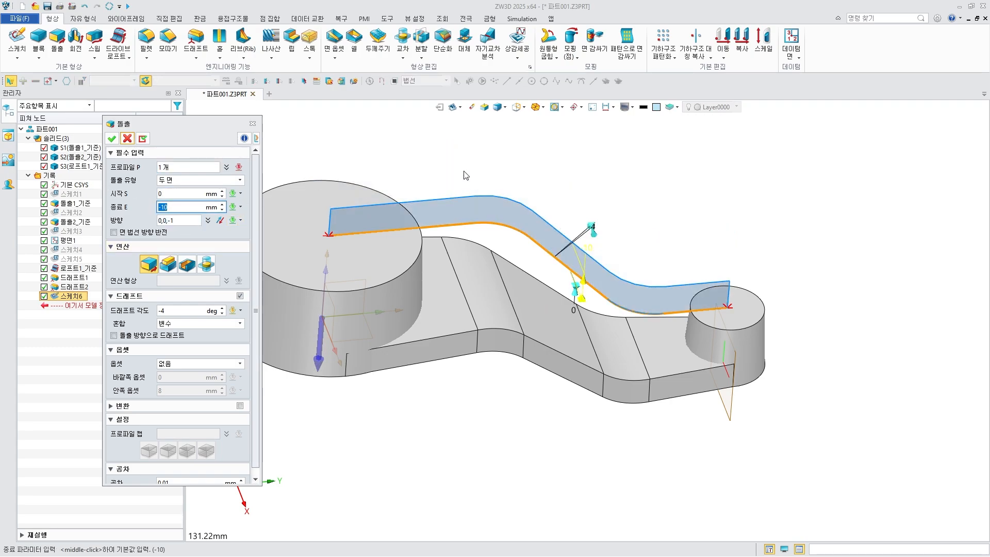
click(241, 207)
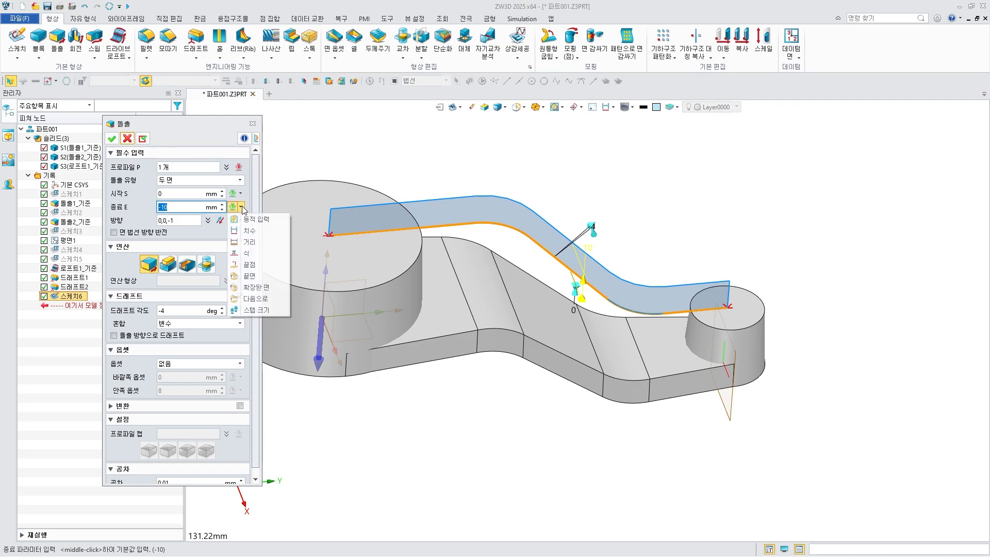
click(256, 300)
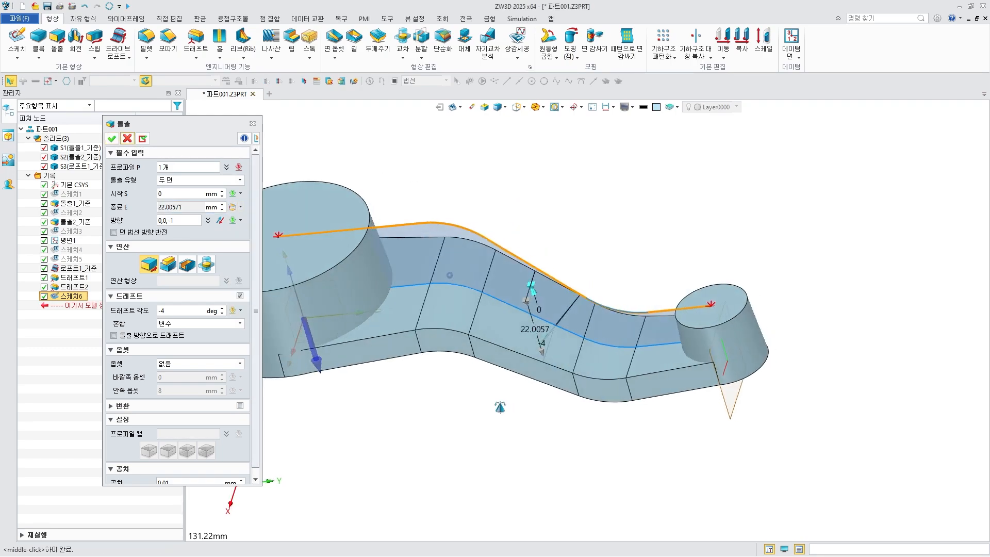
right_drag(402, 438, 520, 418)
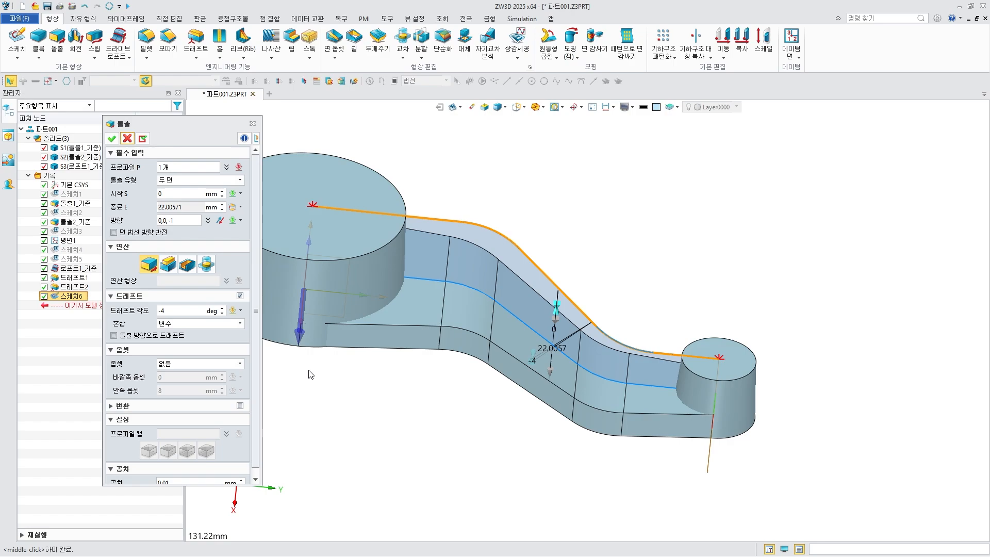
click(240, 296)
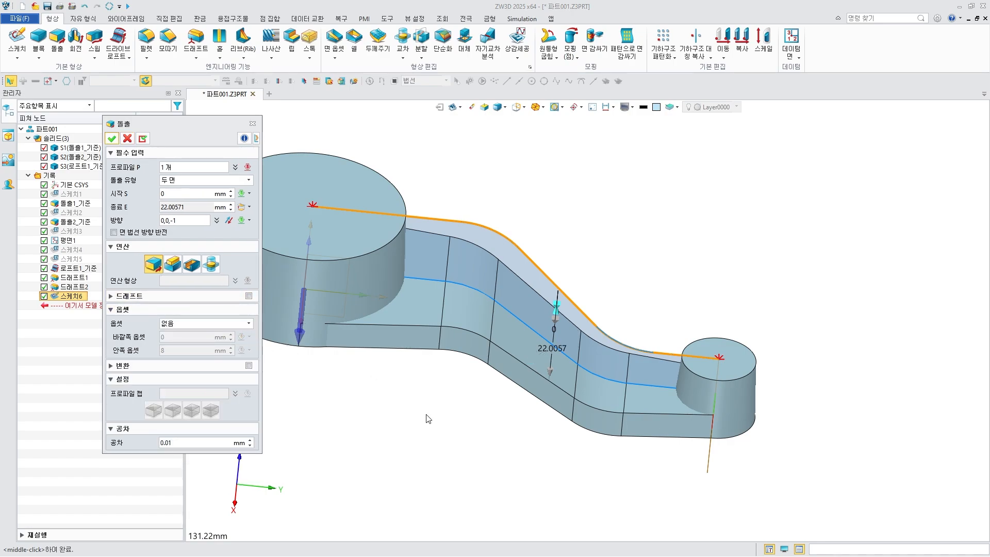
click(111, 143)
Thicken the S-shaped sheet on both sides with offsets of -4 mm and 4 mm.
middle_drag(530, 288, 542, 252)
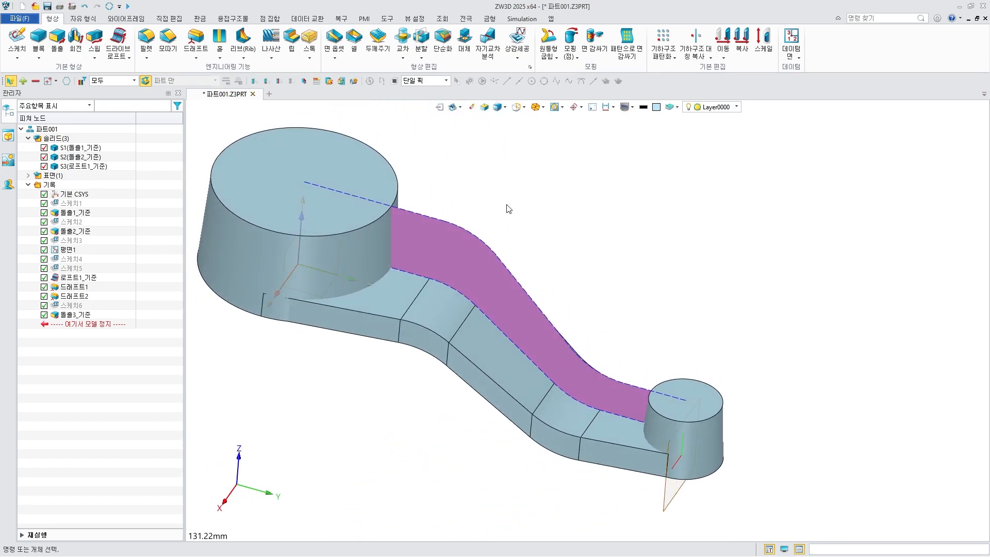
click(376, 39)
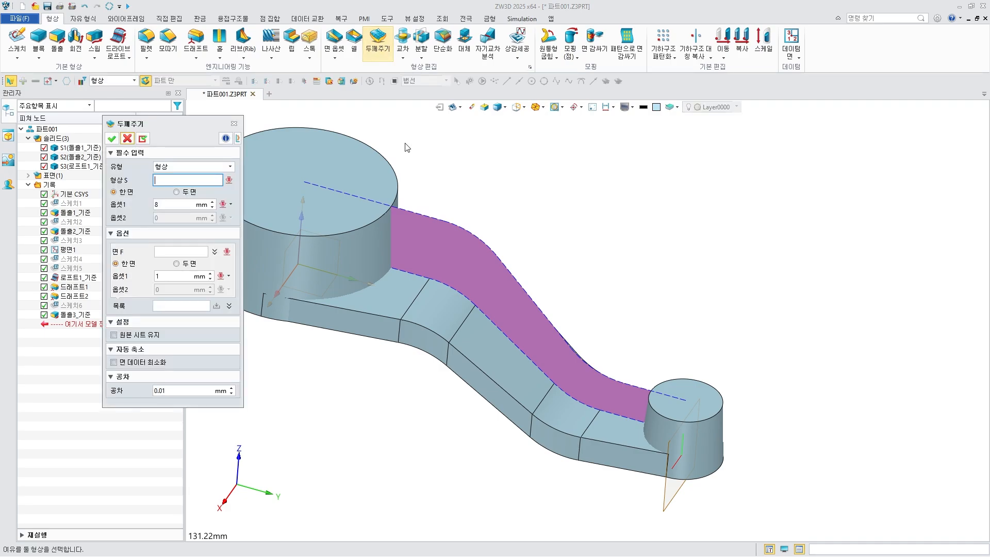
click(449, 247)
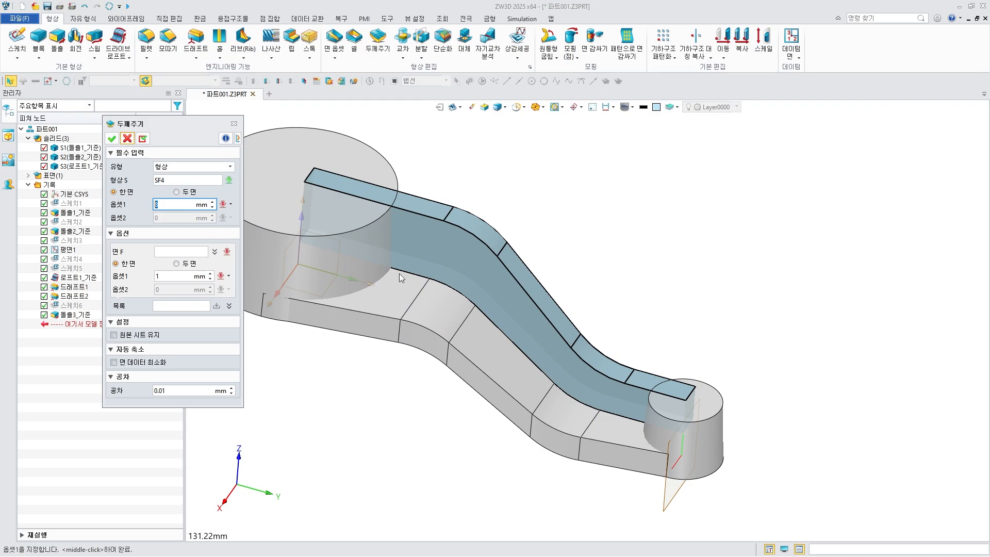
click(178, 192)
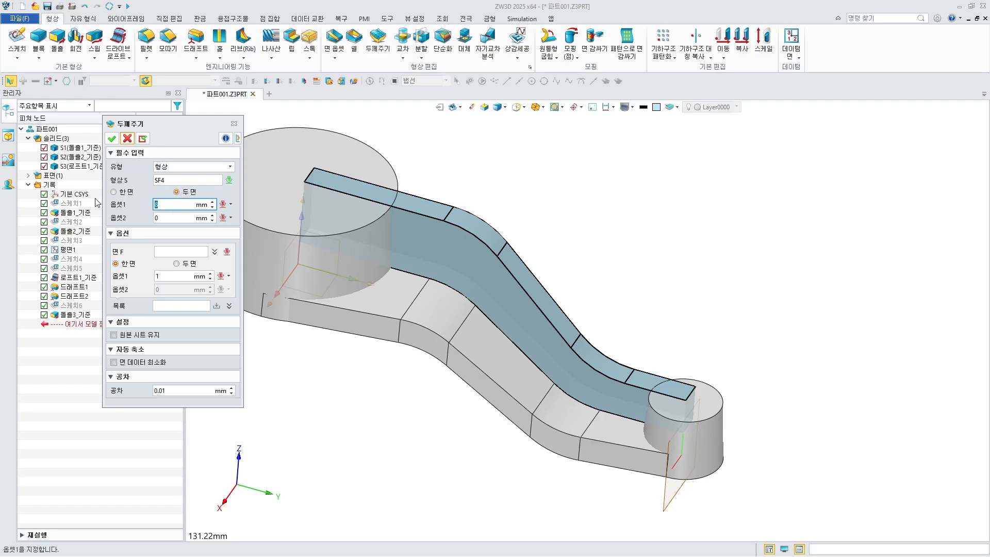
text(-4)
key(Tab)
text(4)
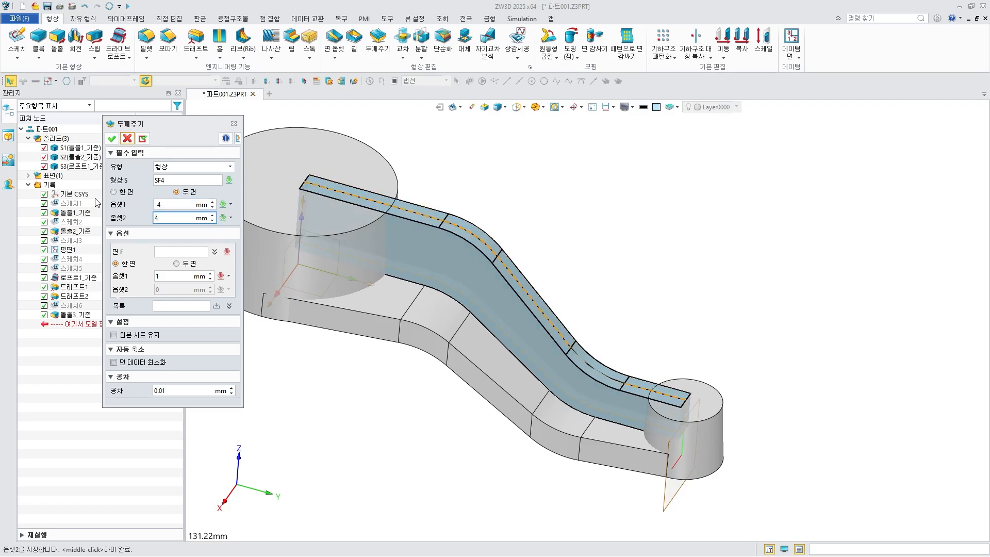
right_drag(459, 219, 506, 218)
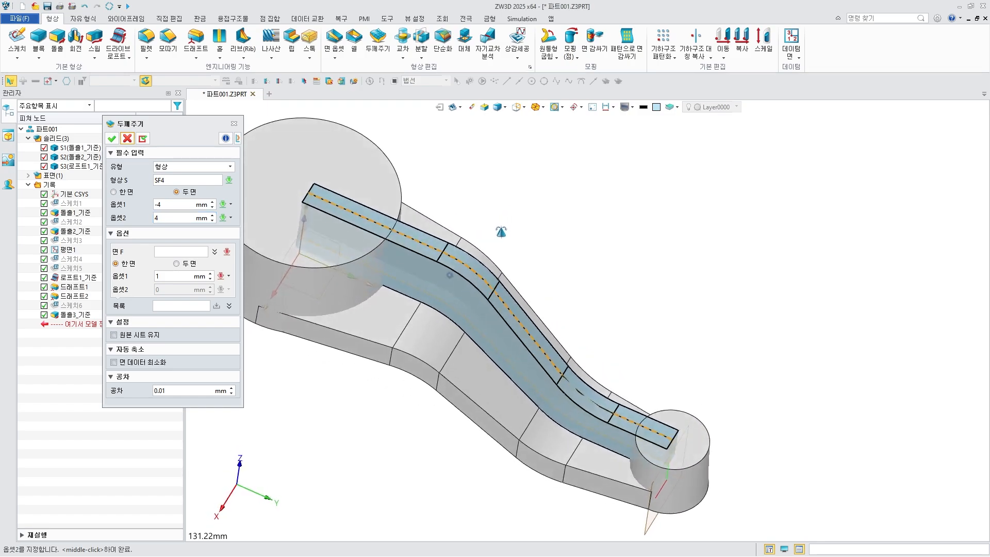
click(112, 138)
Combine the large boss, the thickened web and the small boss into the lofted arm as one solid.
right_drag(564, 247, 449, 276)
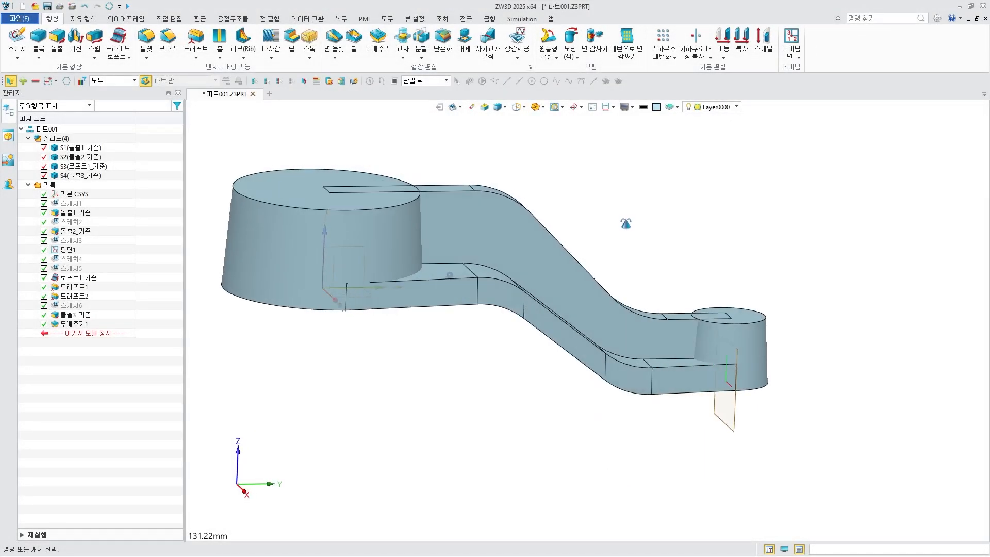
middle_drag(630, 219, 624, 246)
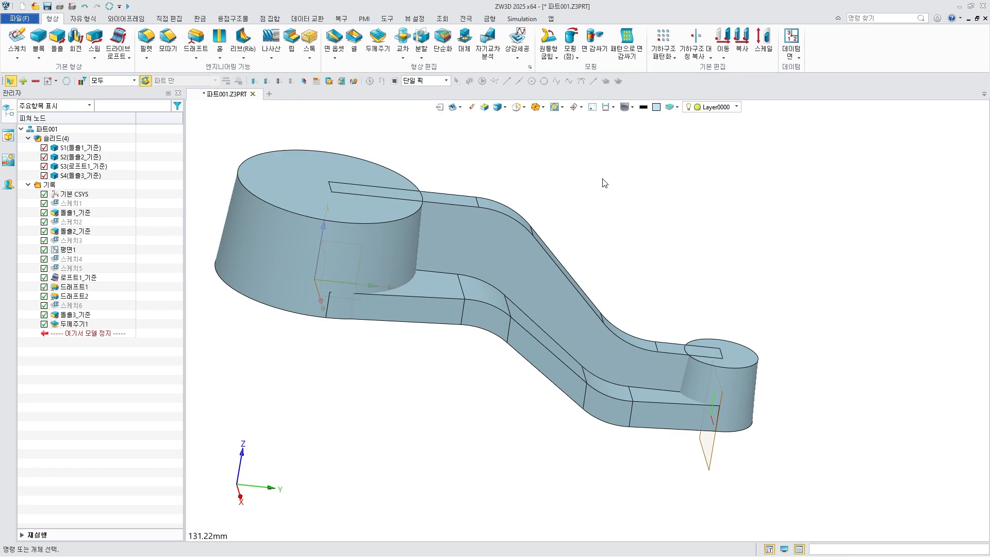
click(403, 57)
click(416, 70)
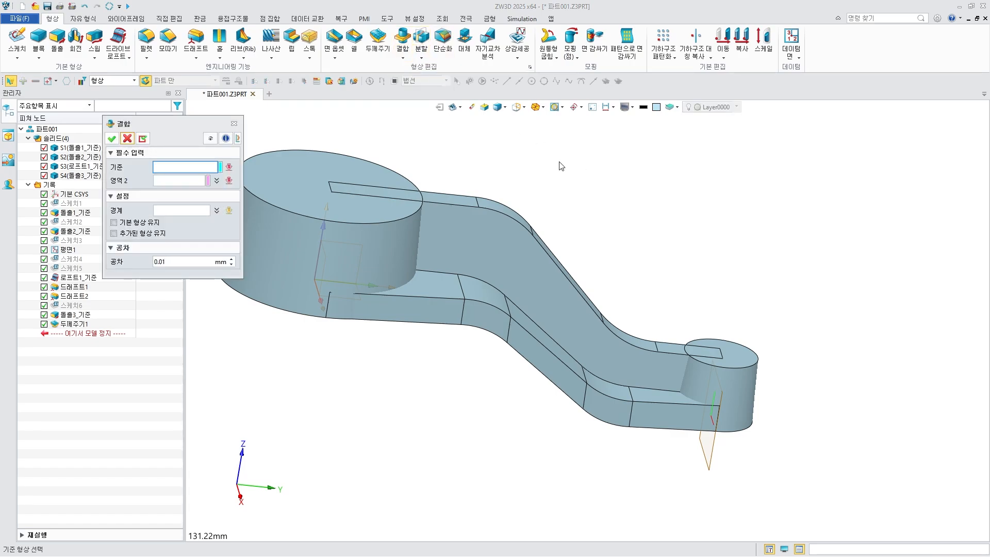
click(492, 315)
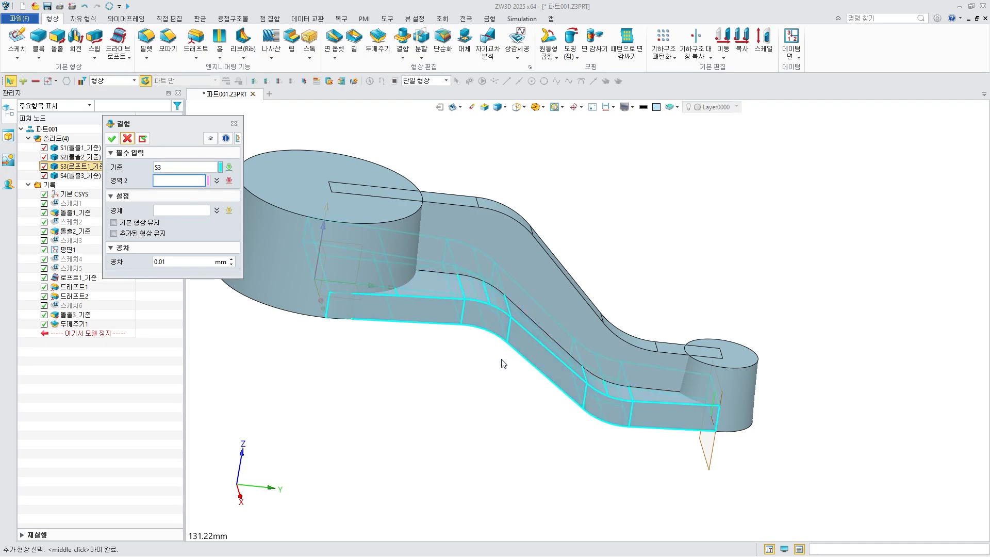
click(410, 261)
click(454, 198)
click(716, 393)
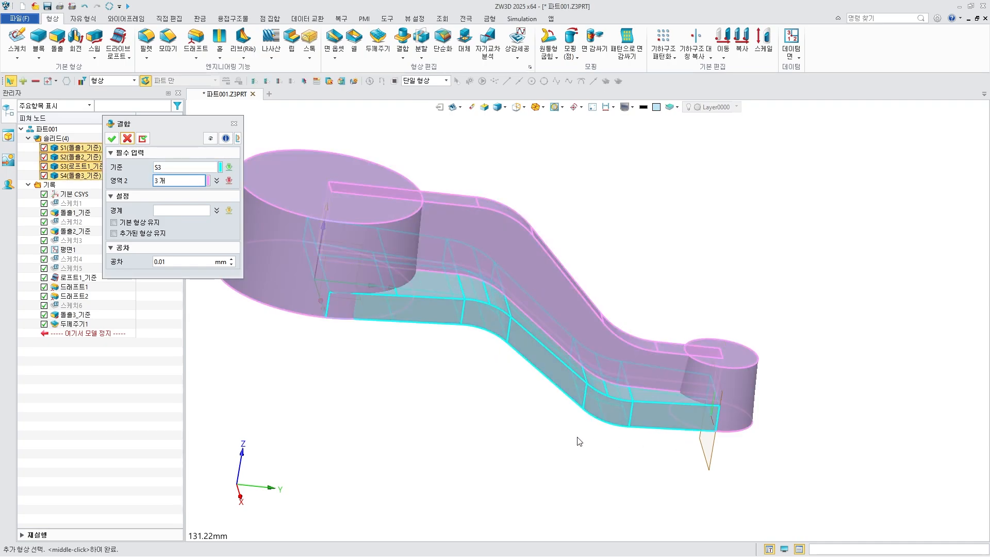
click(112, 138)
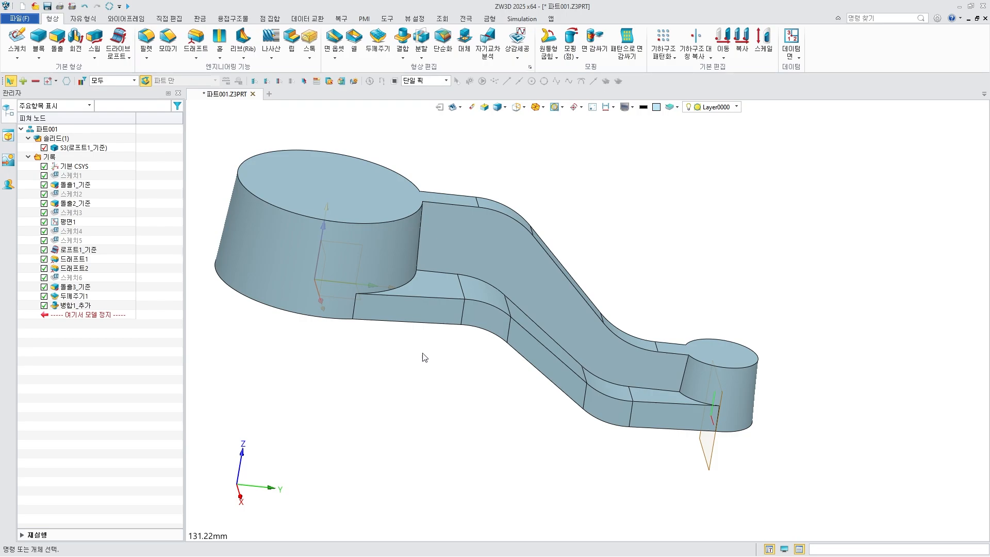
Examine the underside of the merged part where the arm's side edges meet the large and small bosses.
right_drag(424, 358, 465, 227)
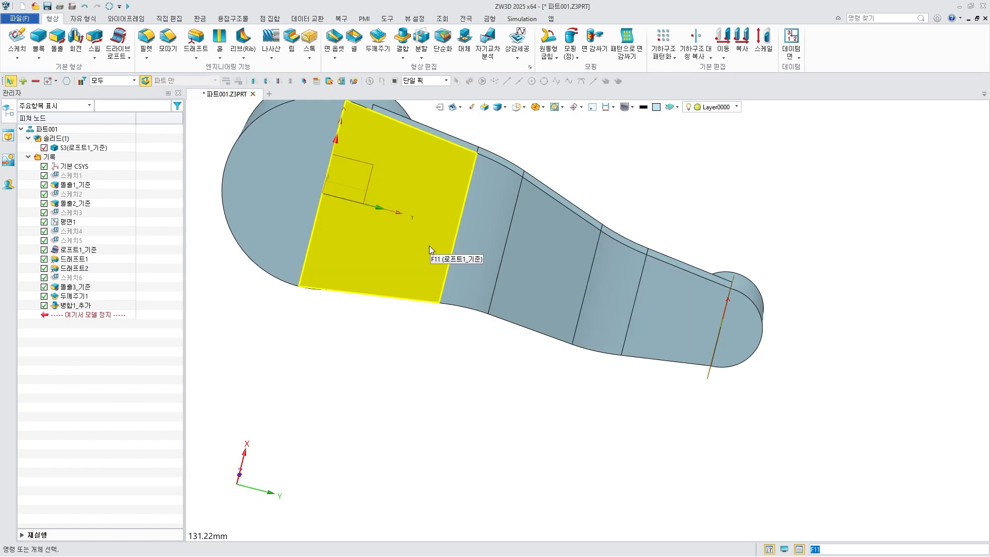
scroll(300, 288, up, 3)
right_drag(302, 290, 309, 314)
scroll(308, 311, down, 5)
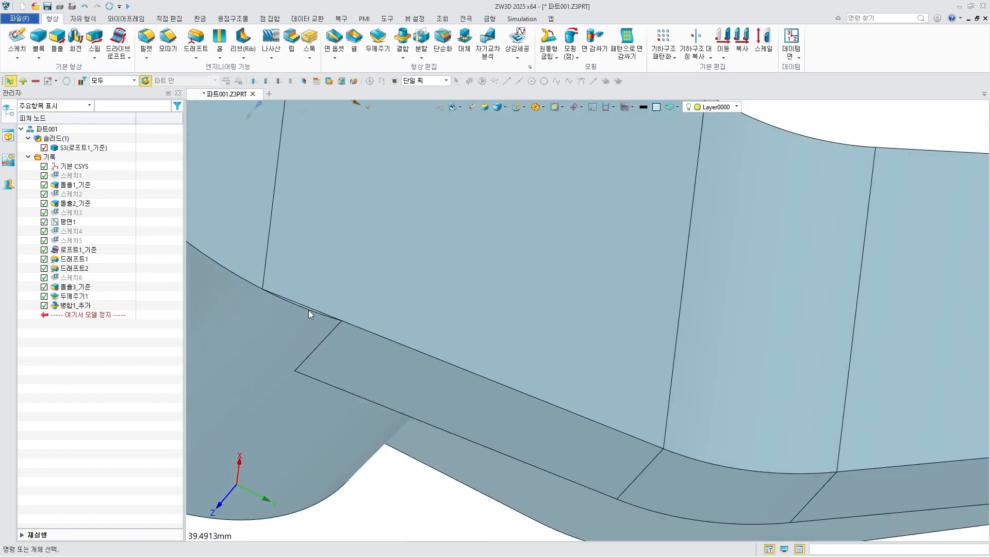
scroll(630, 389, up, 2)
scroll(662, 388, up, 6)
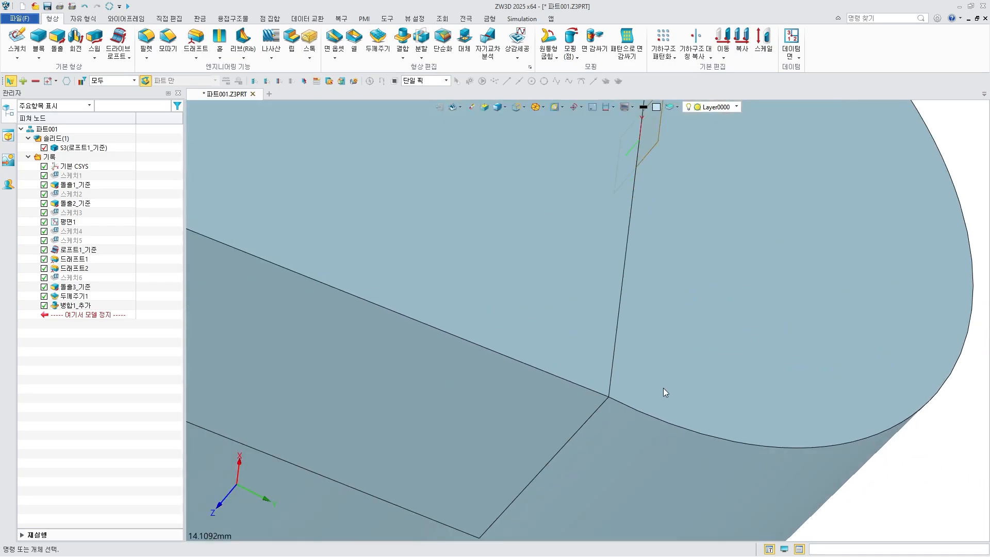
scroll(662, 387, down, 5)
right_drag(587, 385, 578, 415)
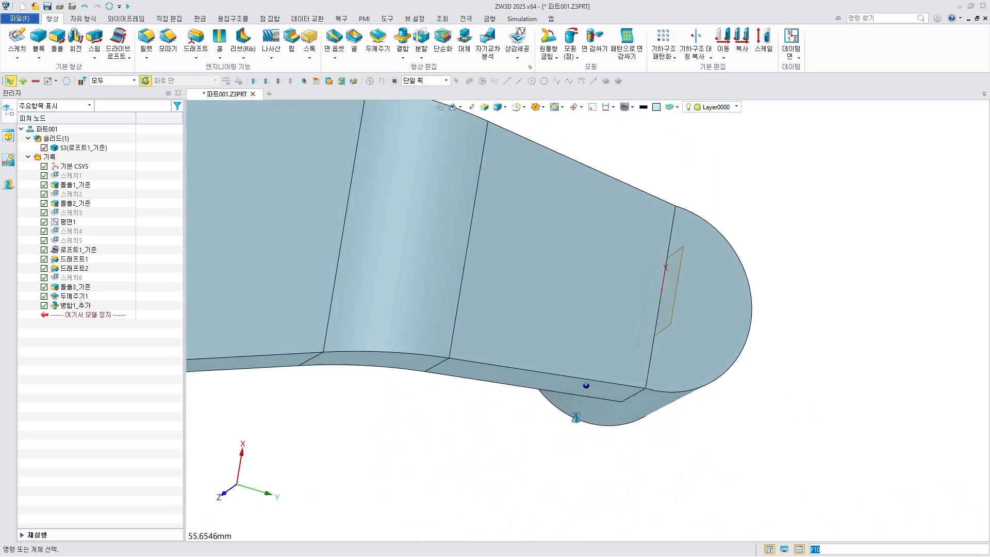
Merge the underside faces of the large boss and adjoining flat arm section, including both narrow sliver faces, into one face.
scroll(541, 314, down, 3)
middle_drag(541, 313, 796, 347)
right_drag(442, 281, 420, 274)
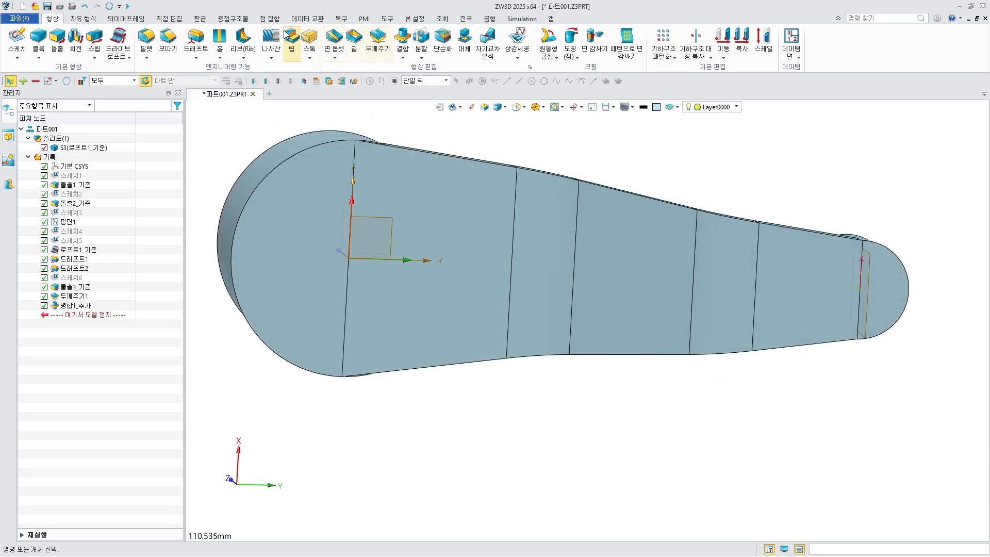
click(83, 21)
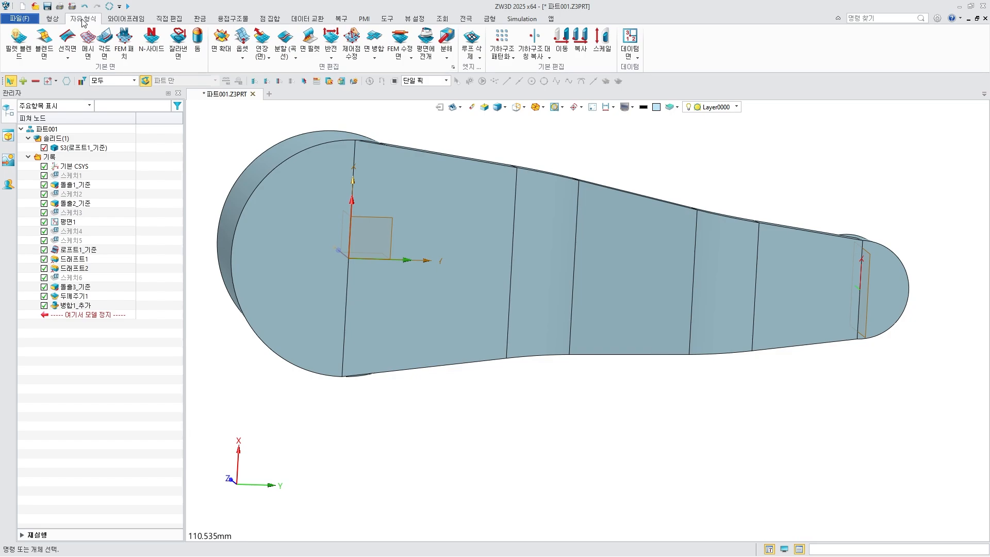
click(374, 40)
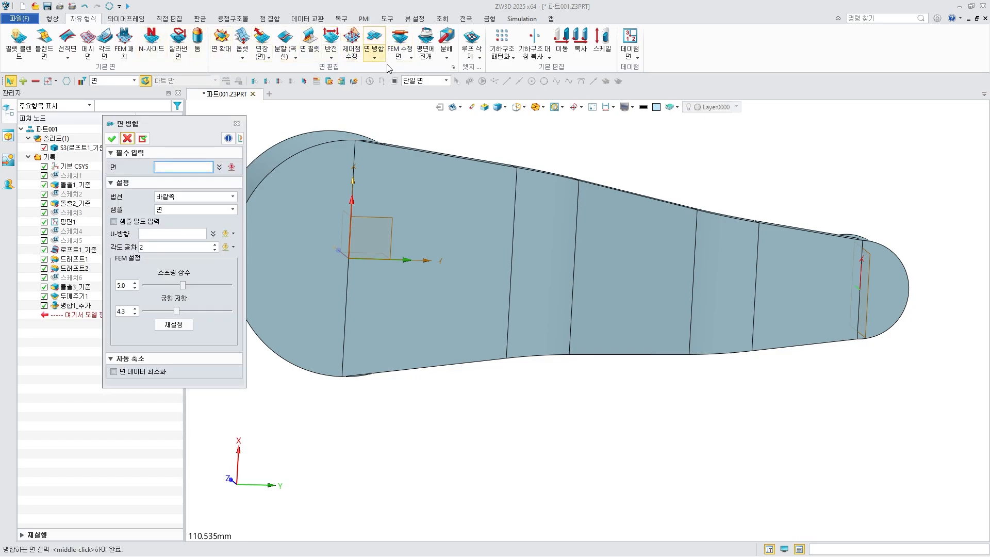
click(329, 189)
click(361, 184)
scroll(369, 140, up, 5)
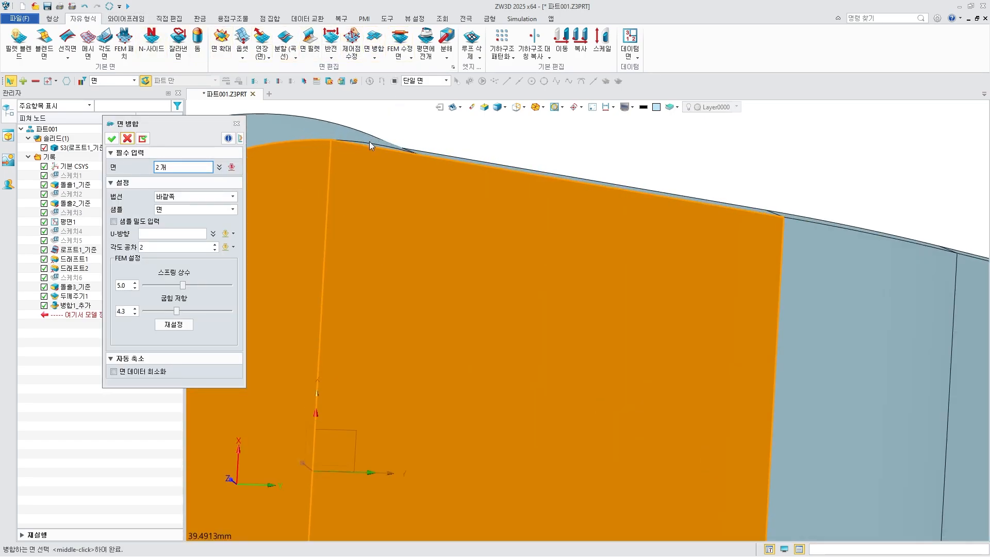
click(369, 145)
scroll(414, 103, down, 6)
scroll(399, 330, up, 7)
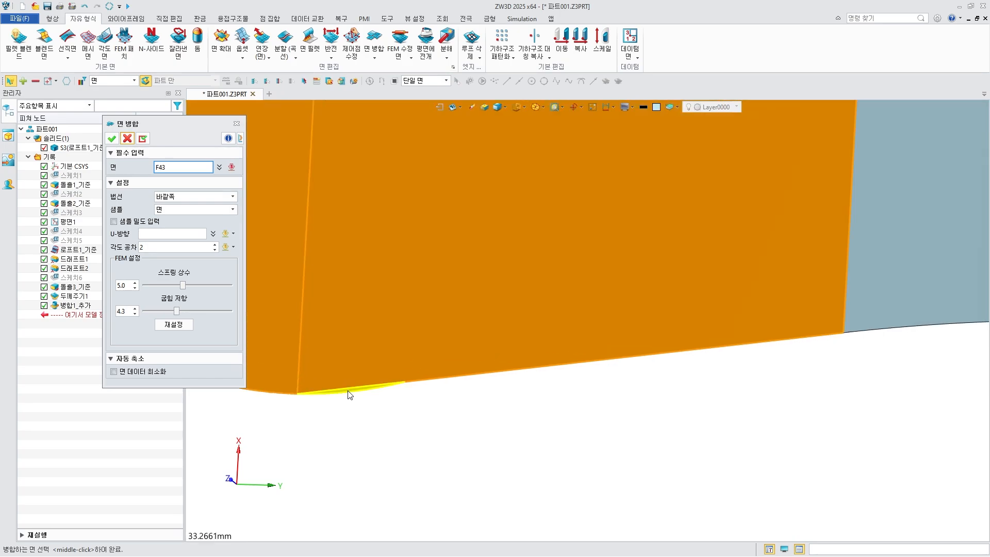
click(347, 394)
scroll(400, 227, down, 8)
click(143, 138)
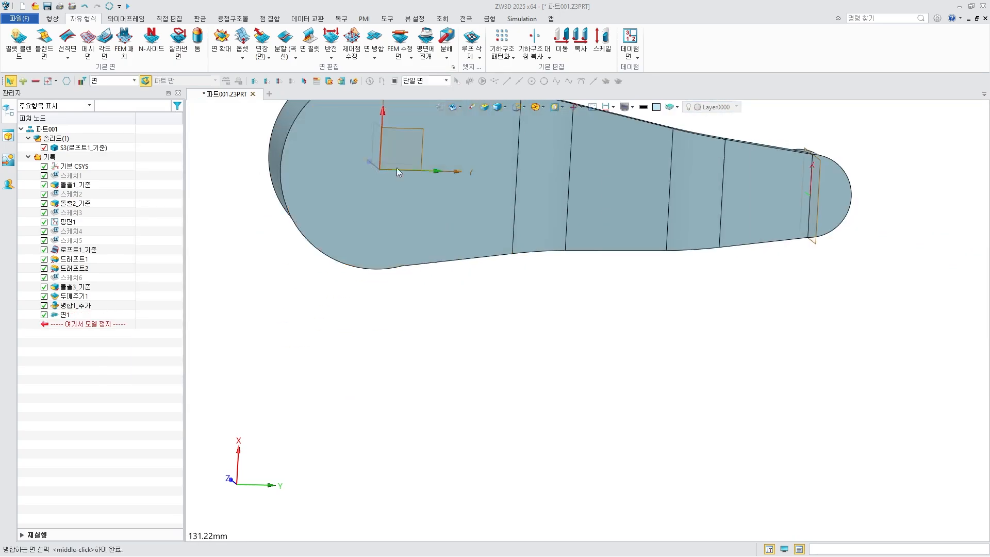
Merge the underside face of the small boss with the adjoining flat end section of the arm.
middle_drag(451, 238, 459, 352)
mouse_move(447, 299)
right_down()
mouse_move(413, 294)
mouse_move(435, 296)
right_up()
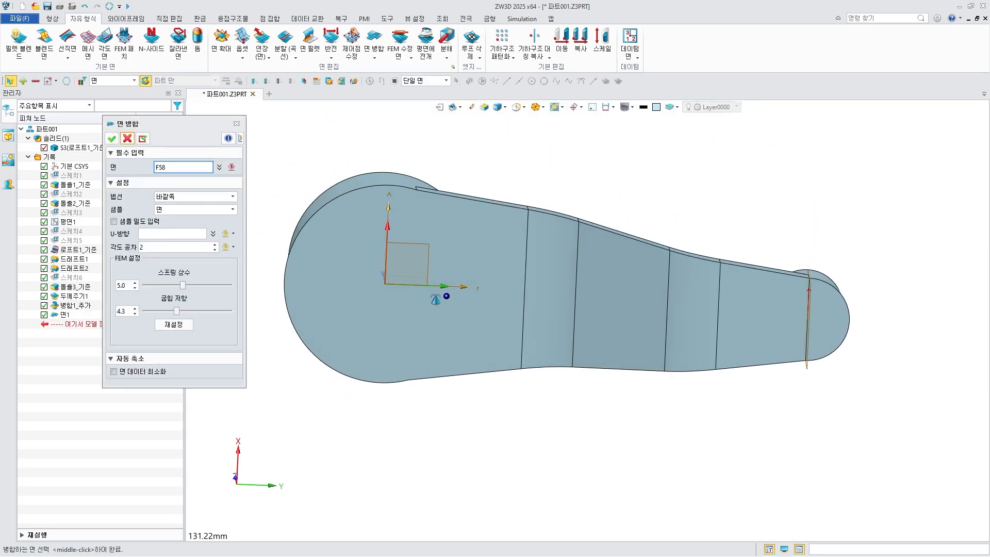
click(835, 317)
click(792, 313)
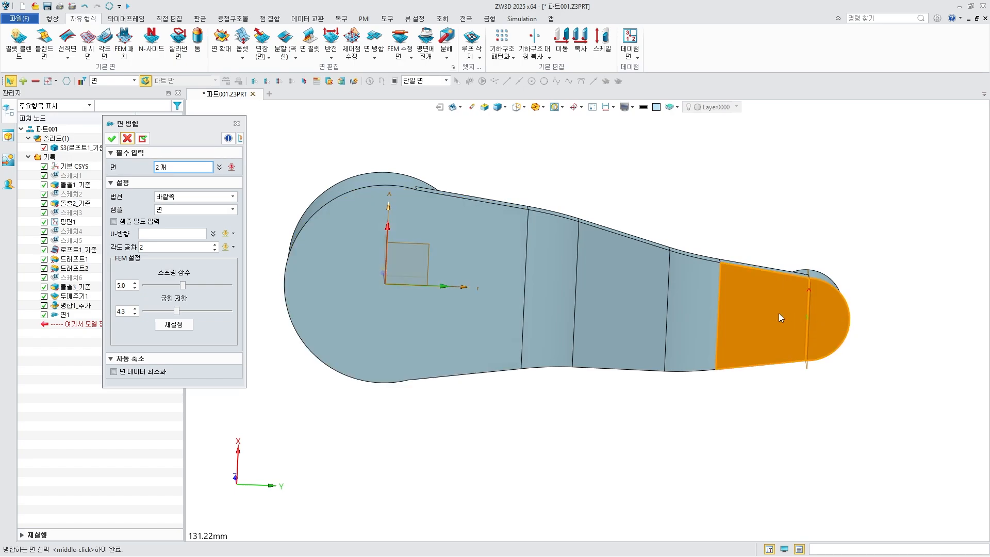
click(112, 138)
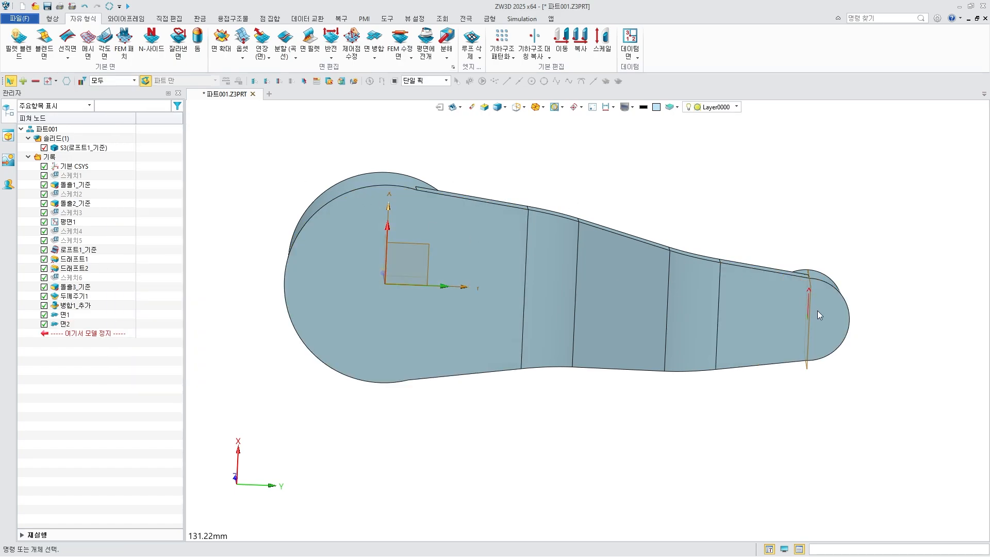
Start a new sketch on the XY plane of the default coordinate system.
right_drag(818, 310, 822, 335)
key(ctrl+Home)
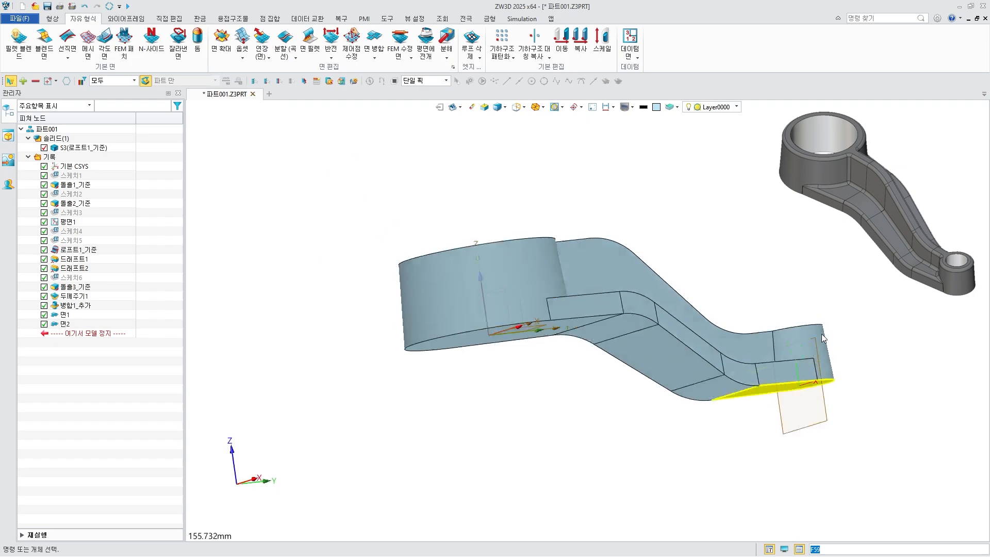
right_drag(639, 411, 622, 424)
middle_drag(666, 439, 600, 432)
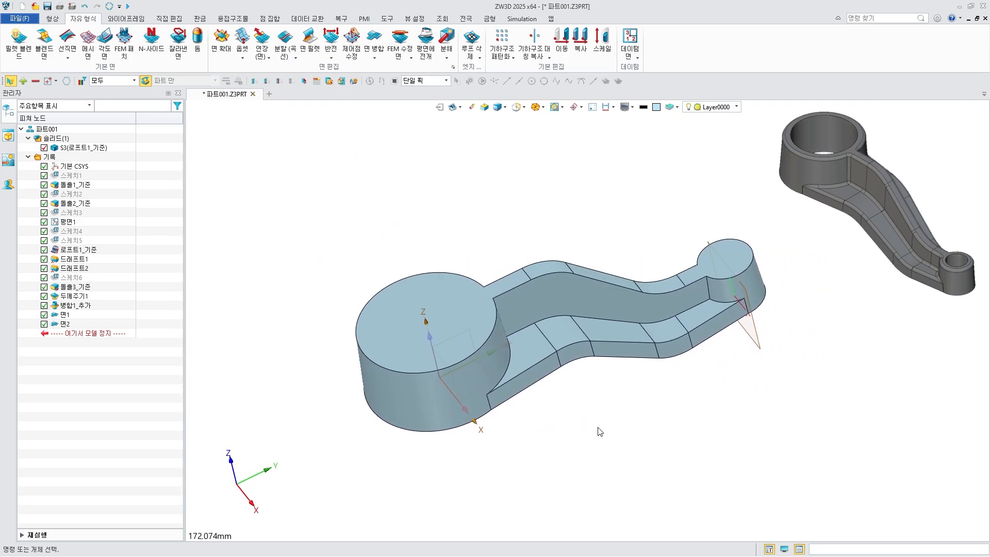
click(52, 19)
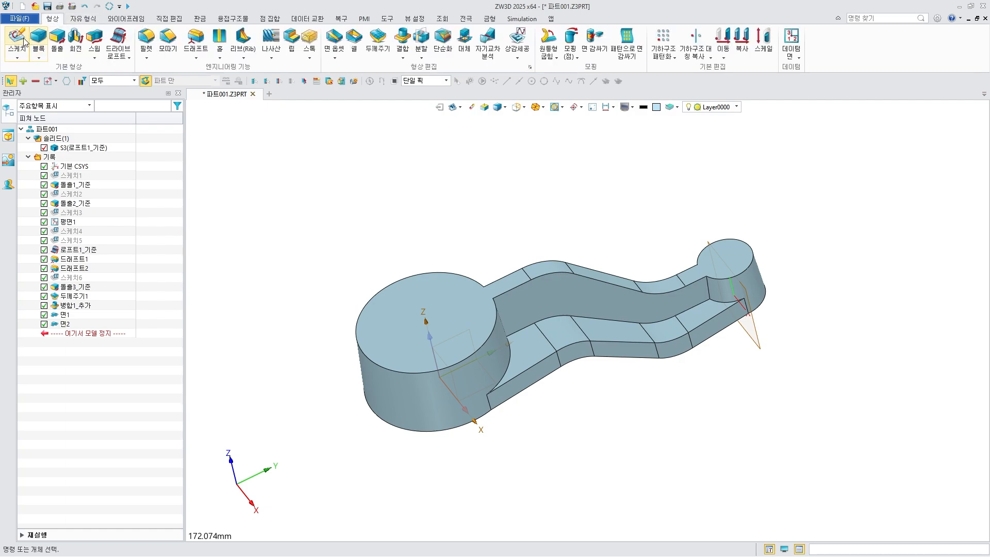
click(17, 37)
middle_click(408, 276)
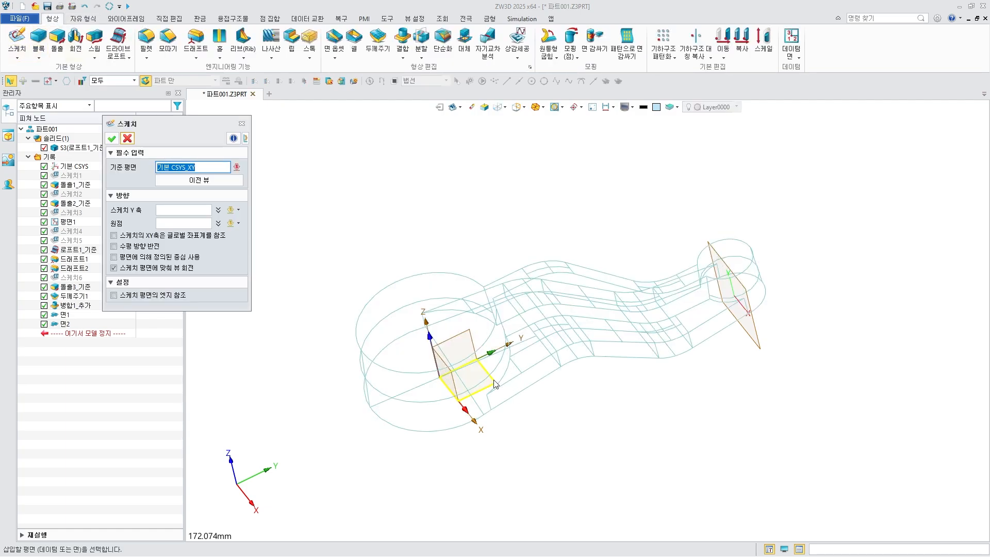
click(112, 138)
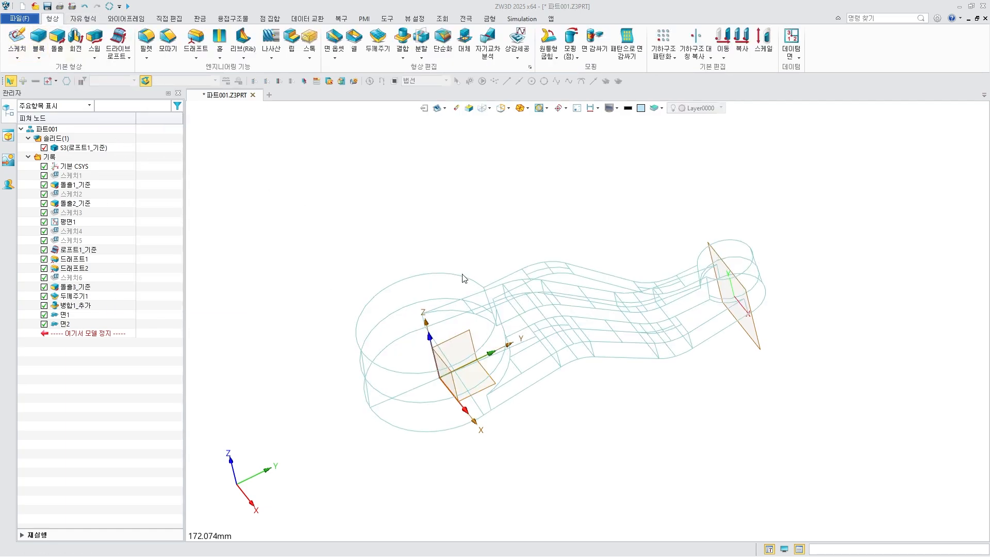
Draw a circle centred on the origin inside the large boss and dimension its diameter to 45 mm.
click(110, 37)
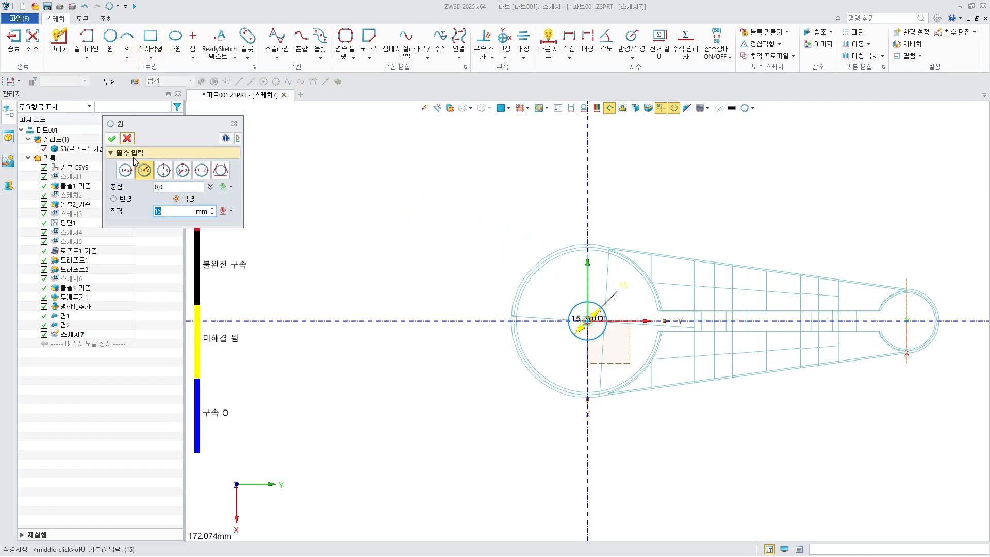
click(111, 138)
click(549, 40)
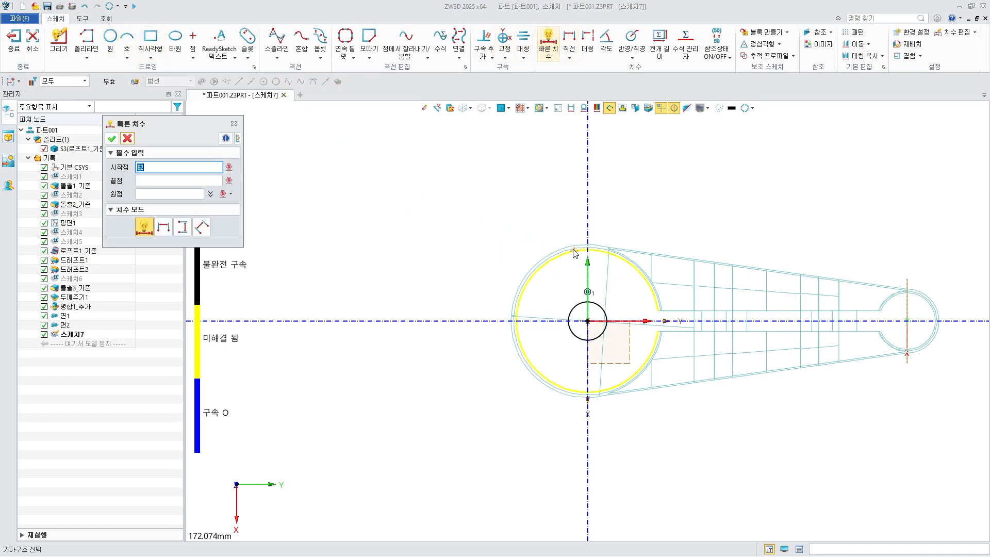
click(574, 308)
click(494, 247)
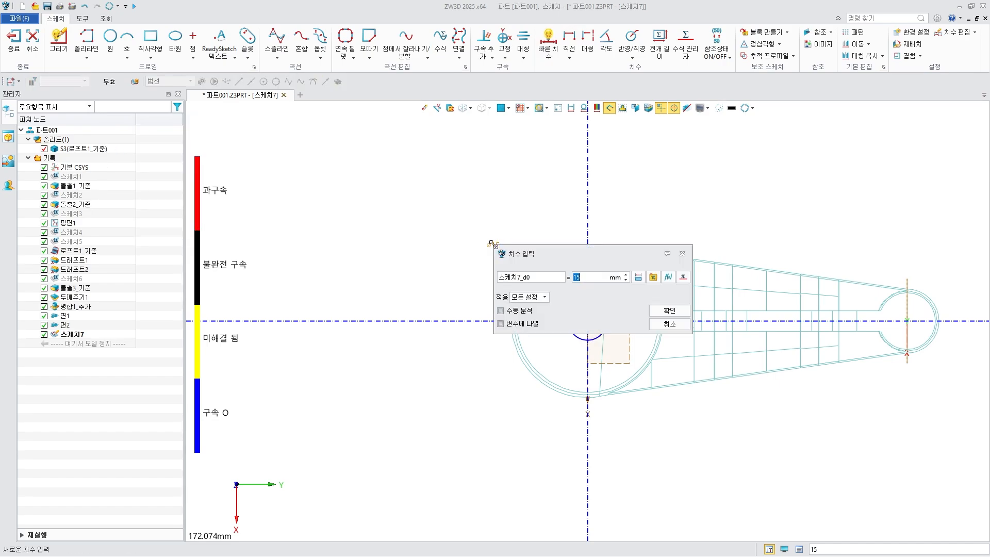
text(45)
key(Return)
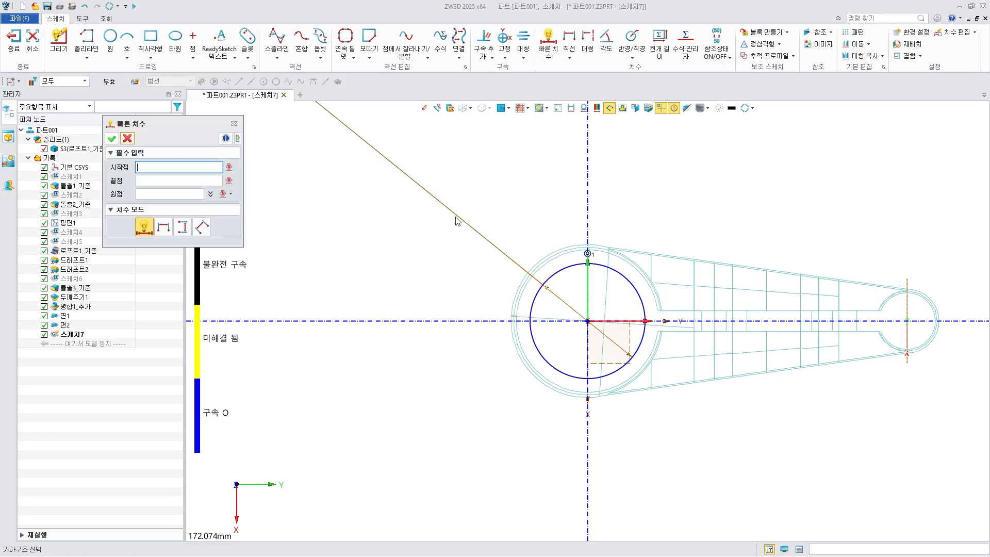
click(127, 138)
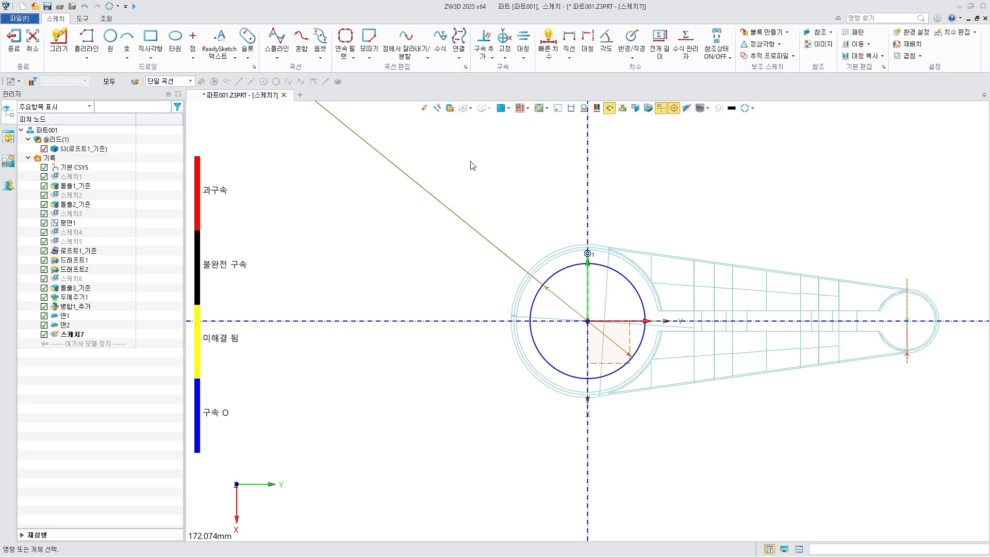
Draw a circle at the small boss centre (125,0), dimension its diameter to 15 mm, and exit the sketch.
mouse_move(523, 179)
middle_down()
mouse_move(380, 187)
mouse_move(384, 179)
middle_up()
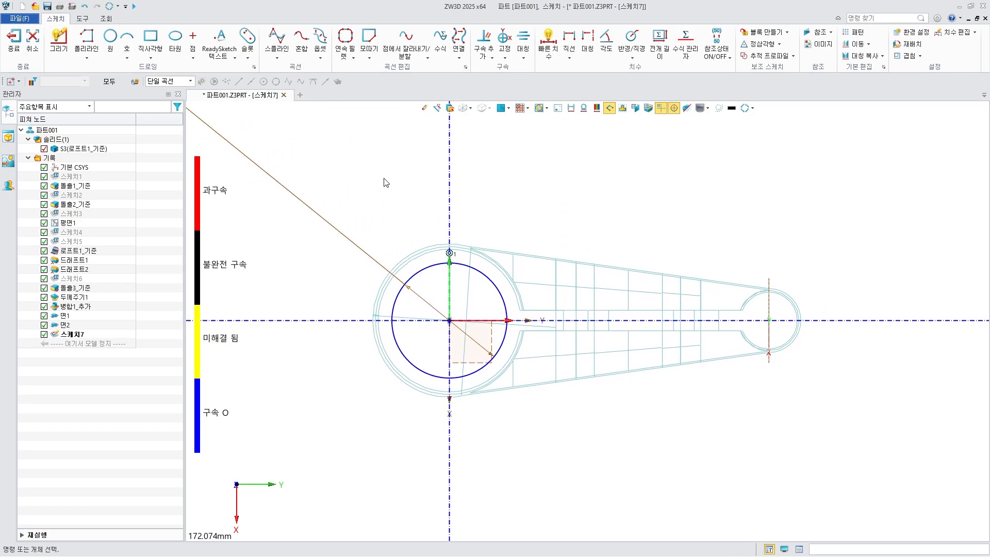
click(111, 38)
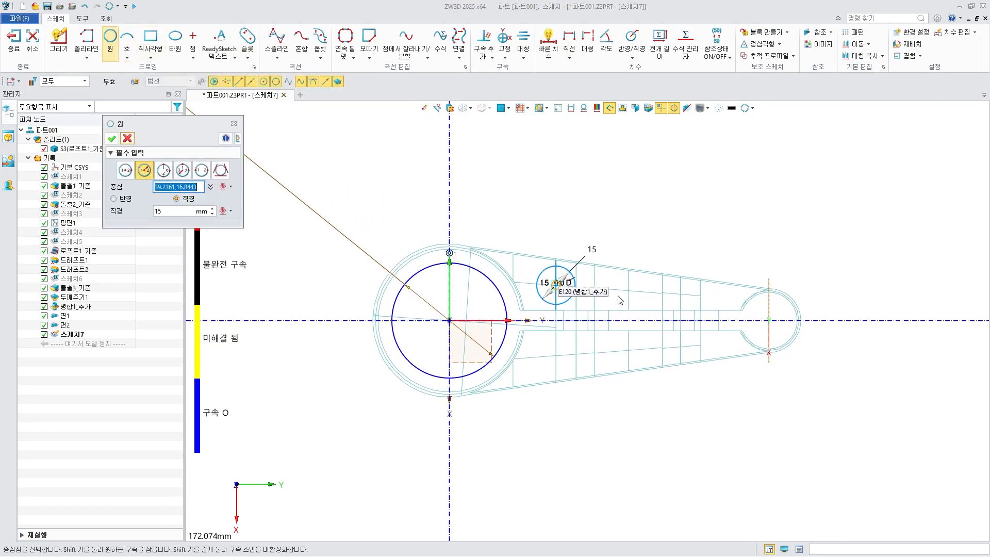
click(769, 320)
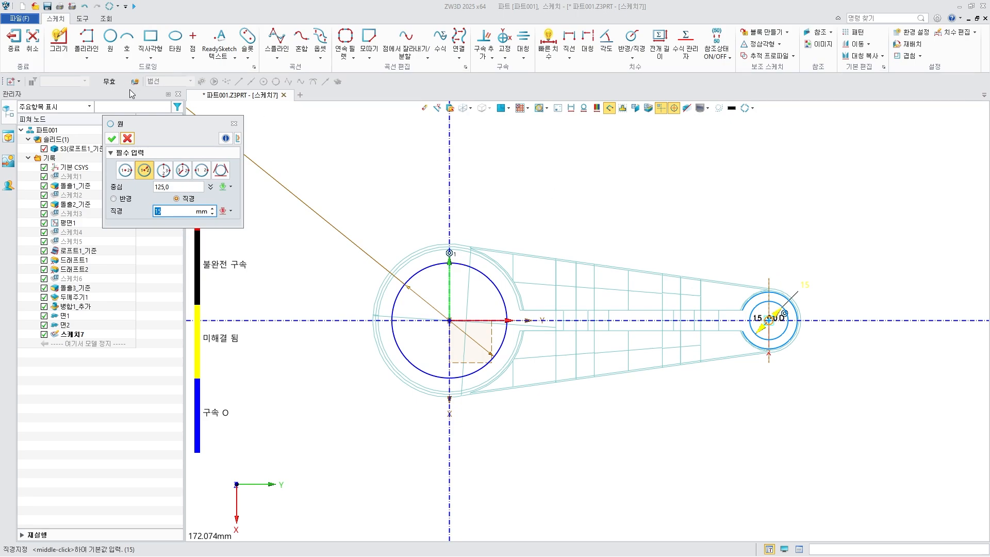
click(114, 139)
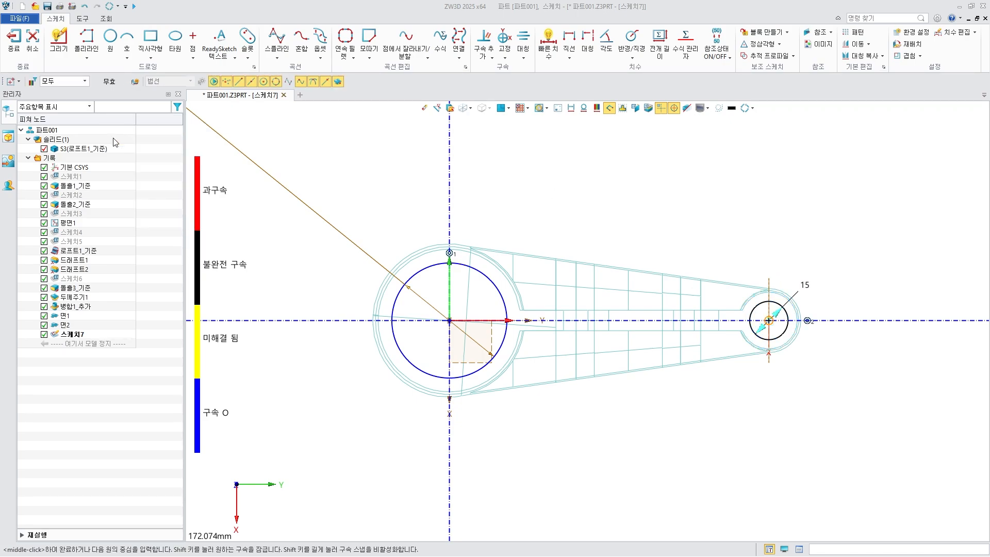
click(548, 41)
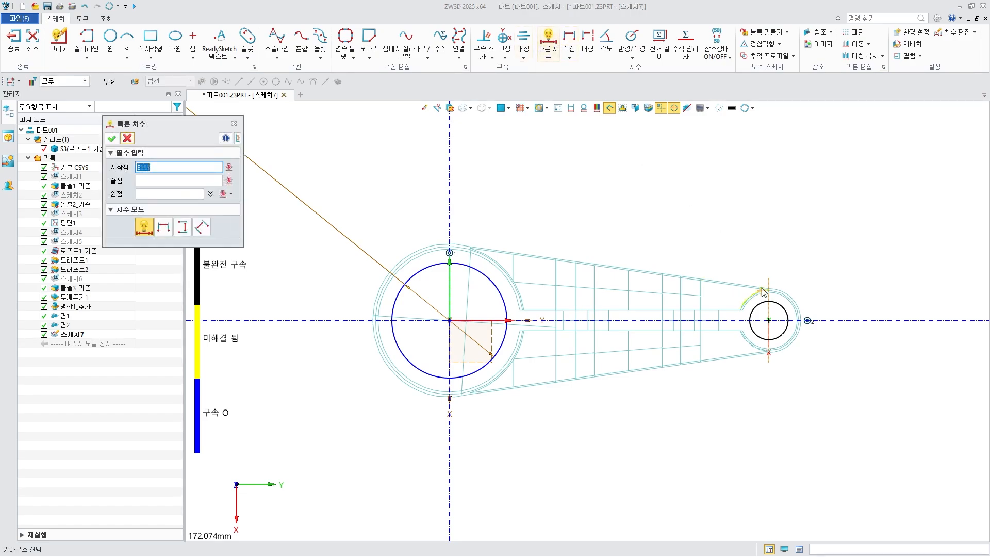
click(800, 267)
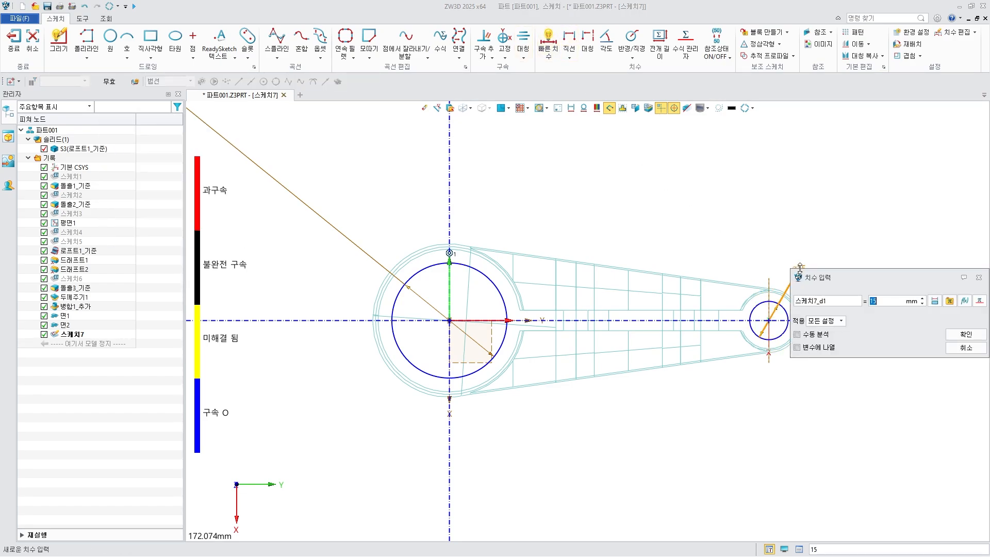
click(947, 334)
right_drag(628, 251, 627, 188)
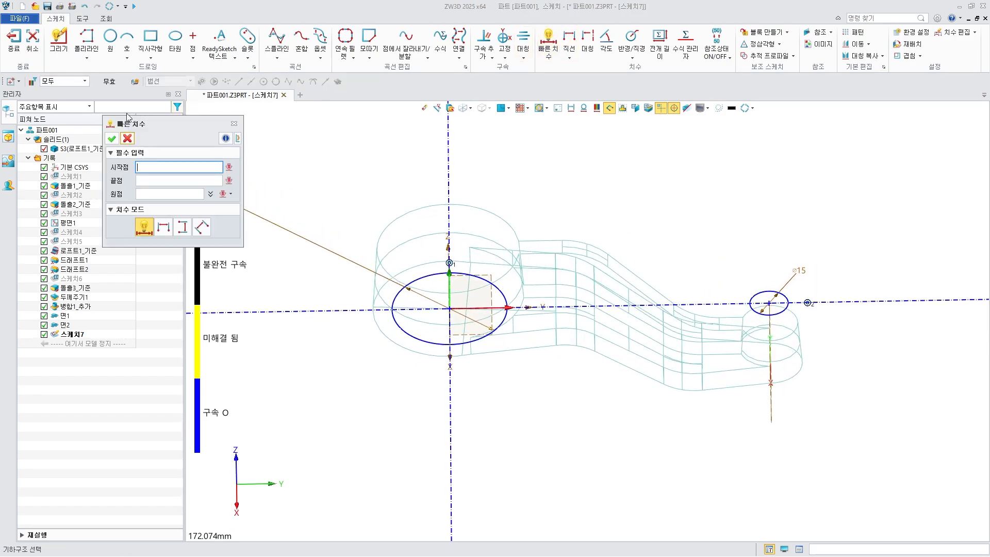
key(Escape)
click(14, 41)
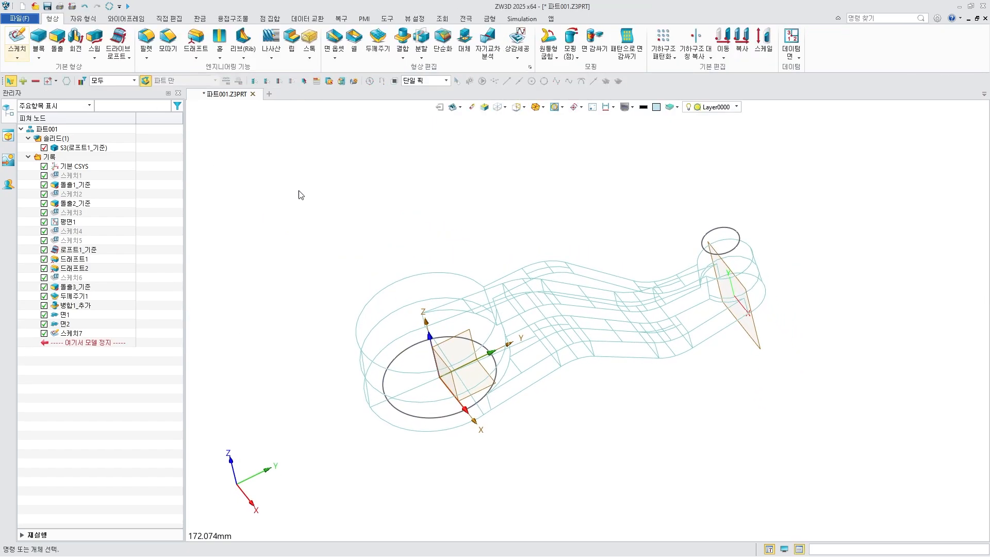
Extrude-cut the two-circle sketch from the solid, setting both the start and end limits to through all.
click(61, 38)
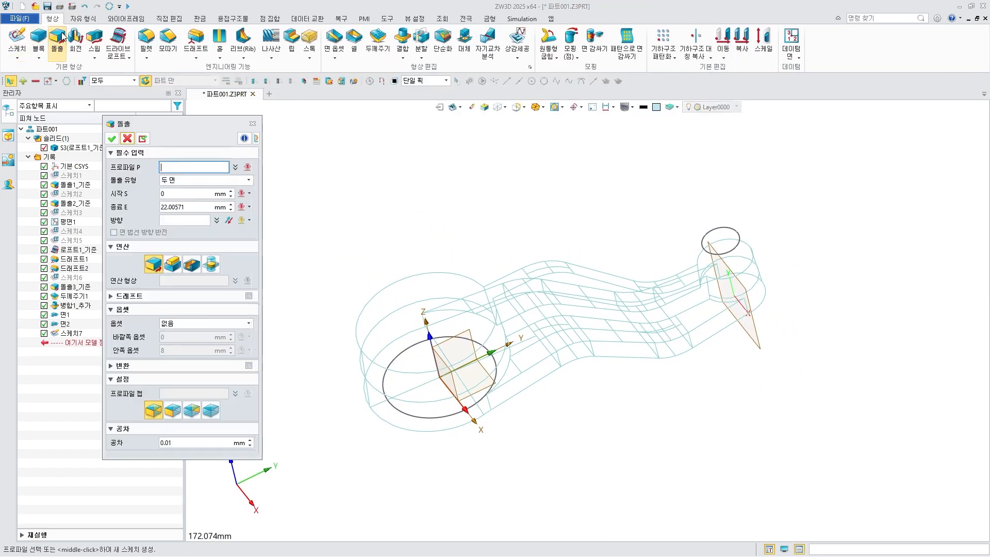
click(71, 333)
click(192, 264)
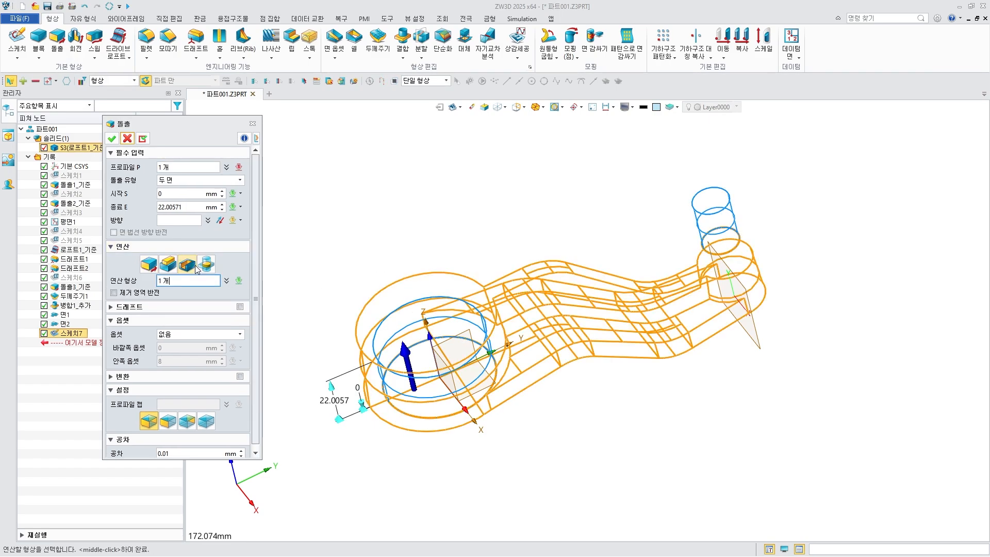
click(240, 207)
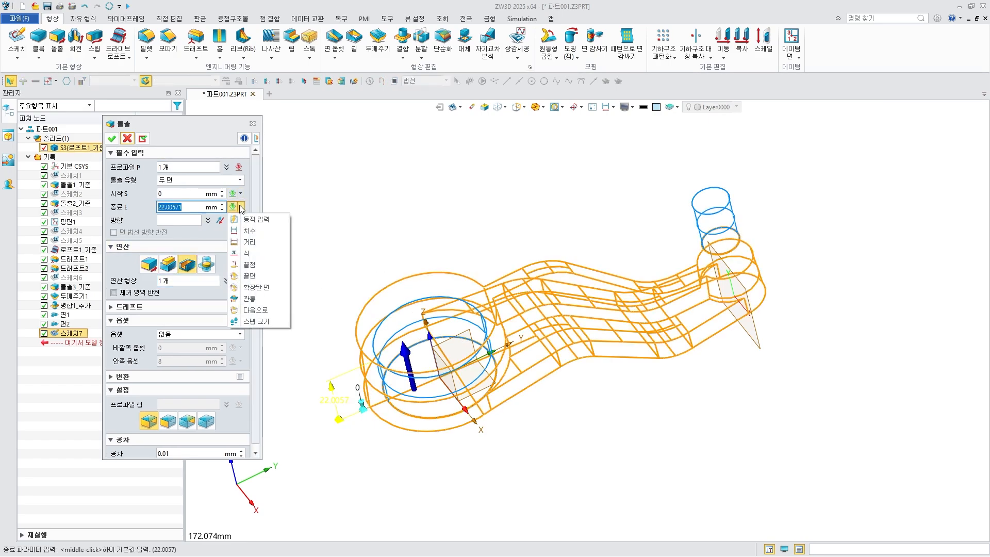
click(252, 298)
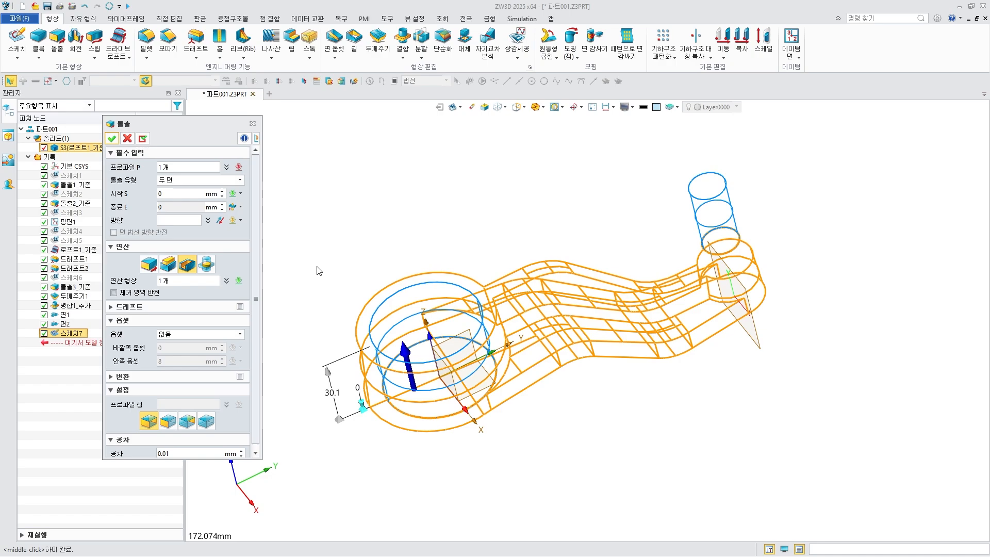
click(241, 193)
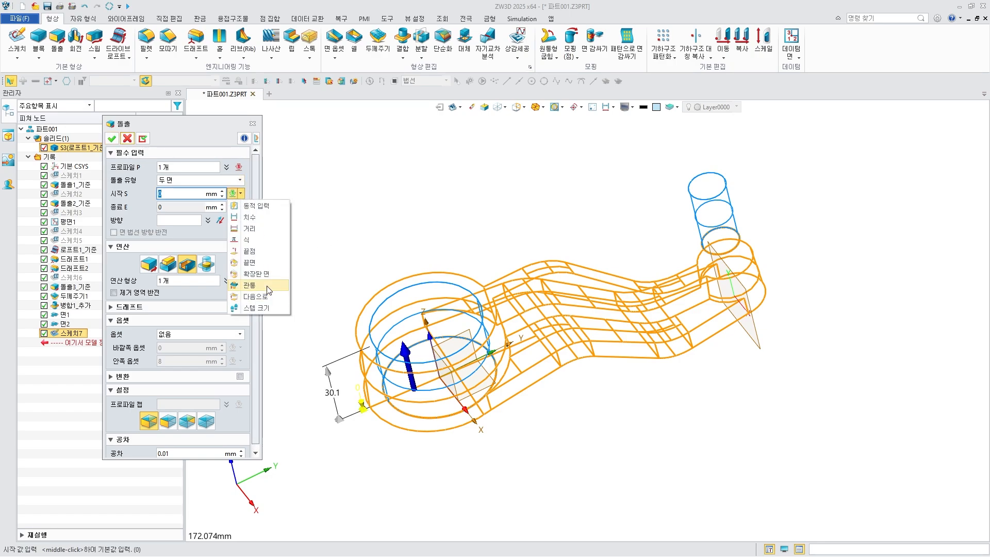
click(274, 287)
middle_drag(513, 200, 482, 202)
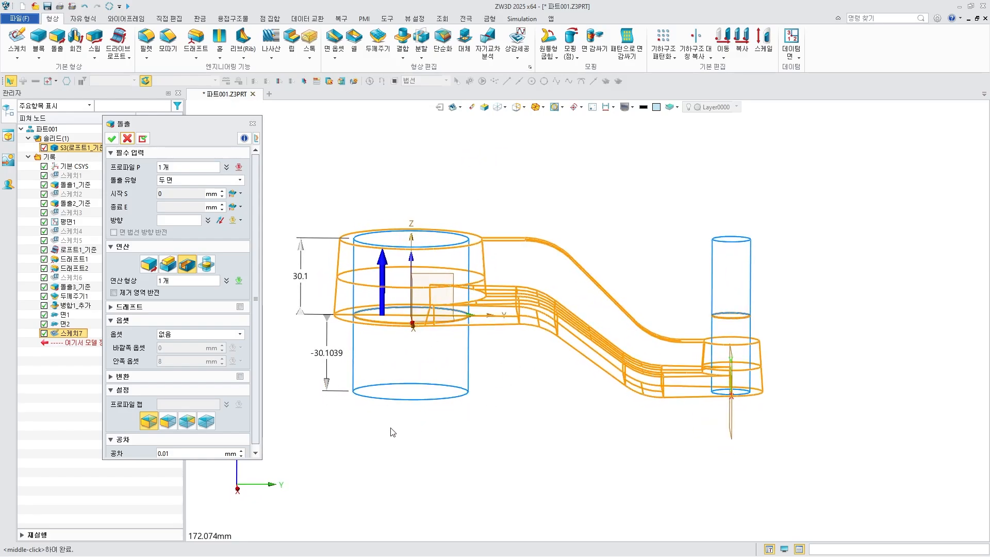
click(112, 139)
Finish the two-bore cut, then start a 2 mm fillet on the top outer edges of both bosses and the web.
mouse_move(550, 176)
middle_down()
mouse_move(583, 246)
mouse_move(574, 208)
middle_up()
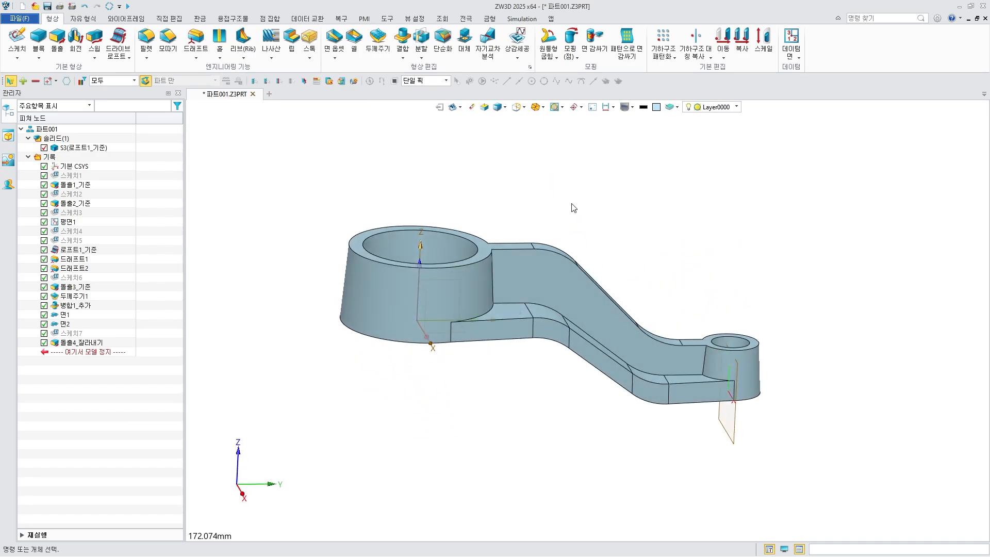
click(150, 40)
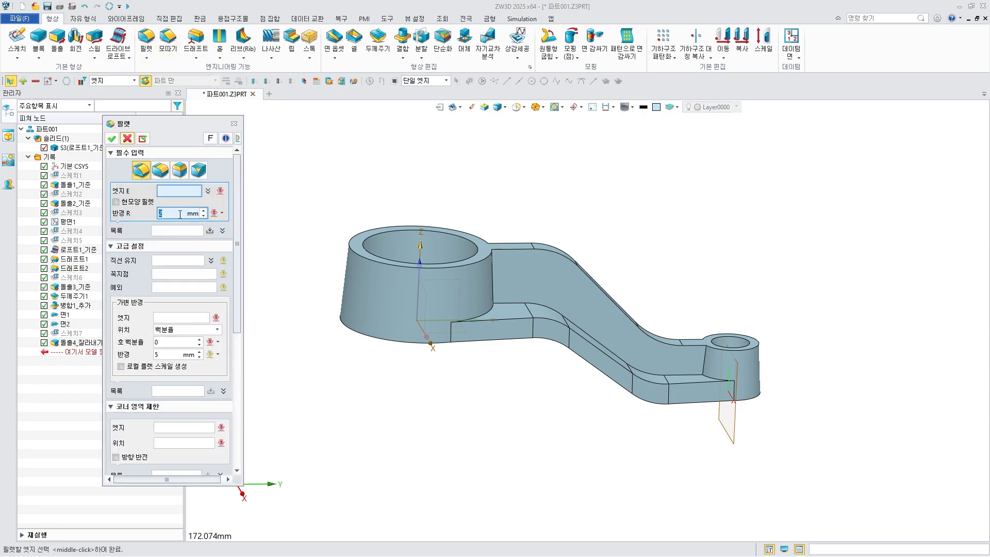
click(421, 271)
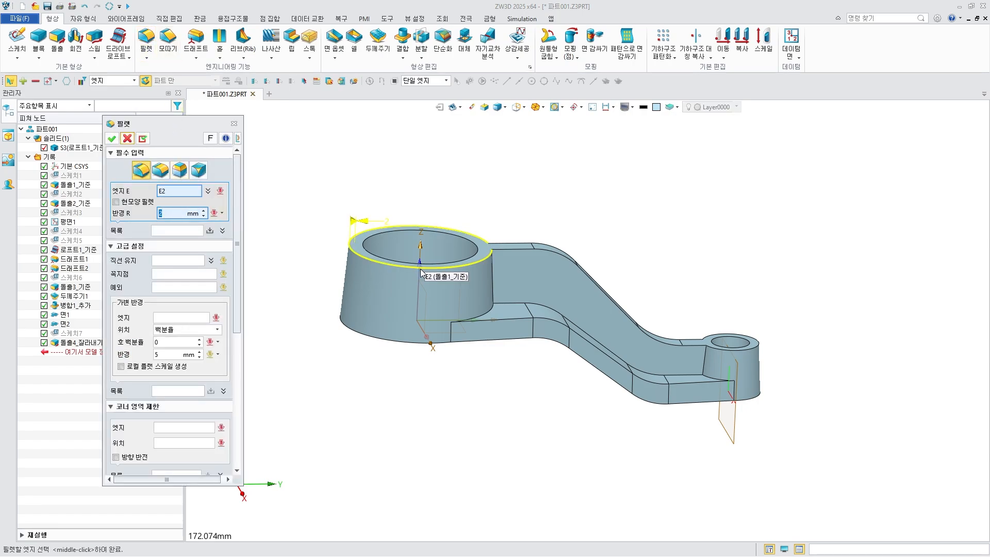
click(513, 250)
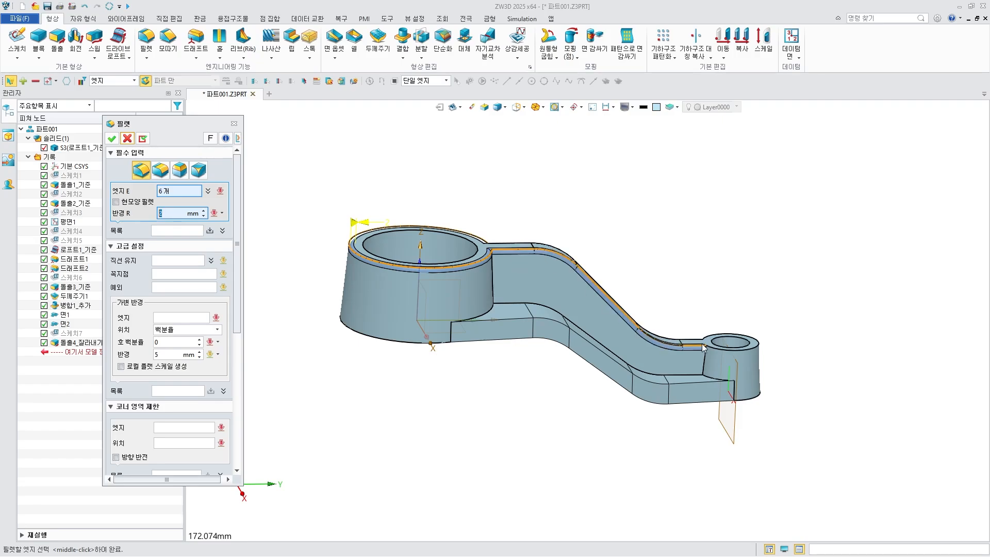
click(719, 348)
right_drag(698, 336, 691, 361)
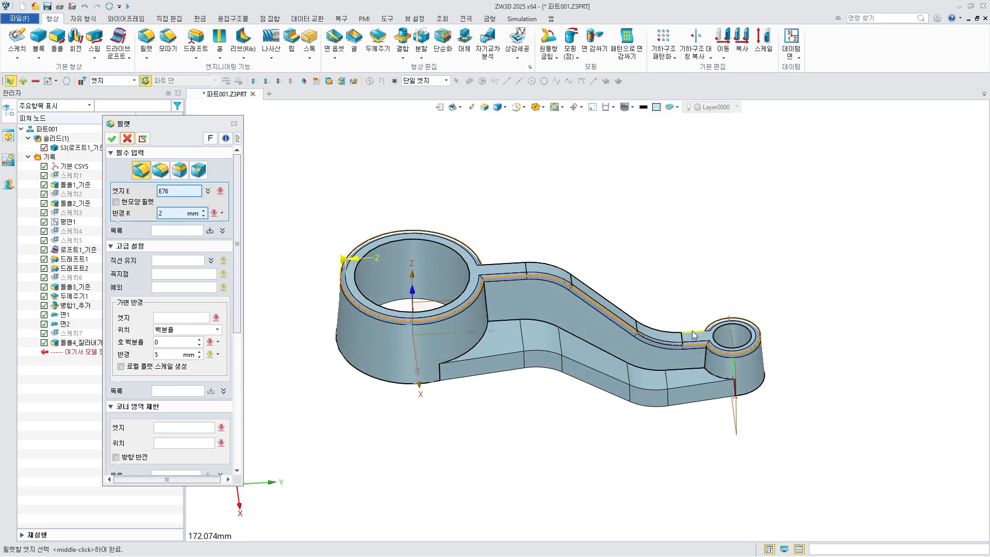
click(694, 336)
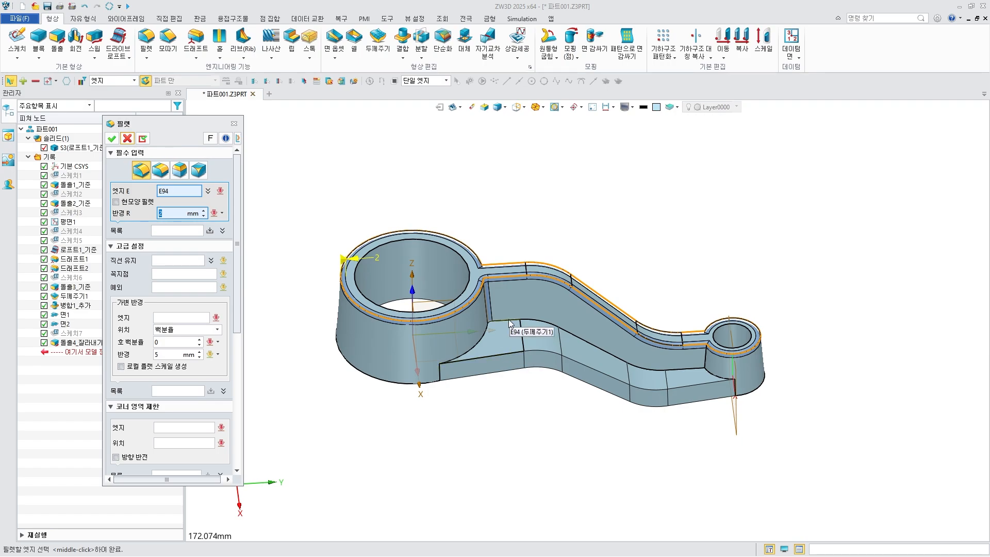
Add one side's arm edges to the 2 mm fillet: web and boss junctions, outer upper edge and vertical end edges.
click(488, 343)
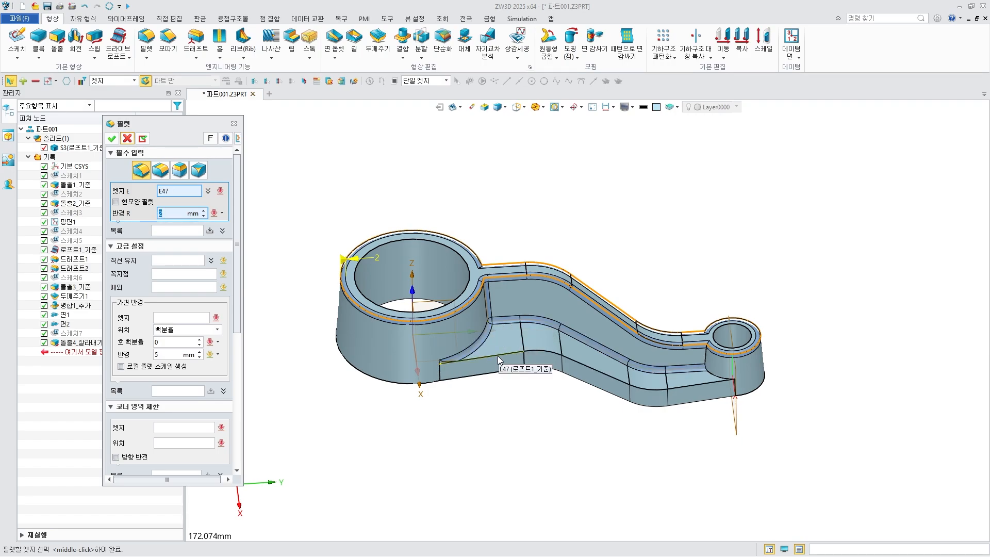
click(497, 356)
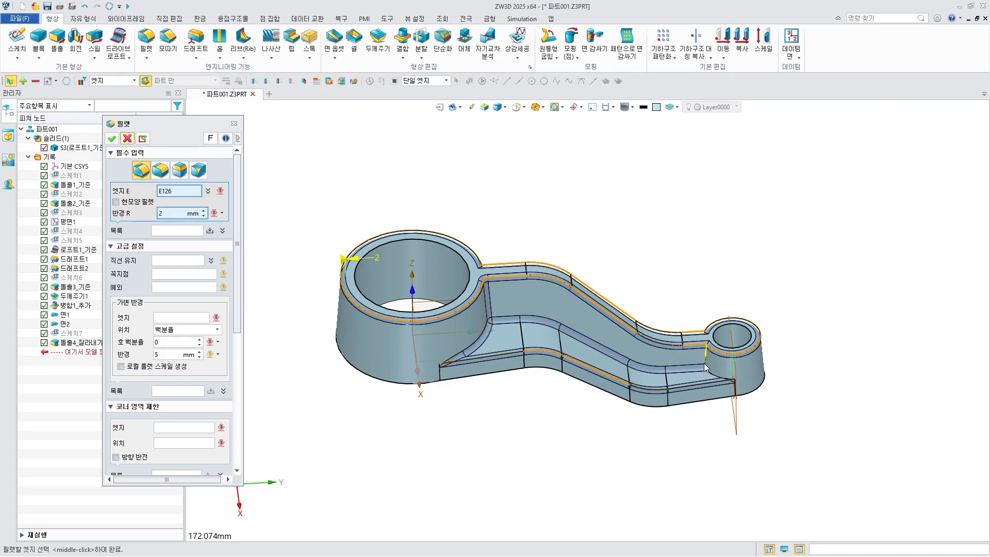
click(443, 376)
click(735, 388)
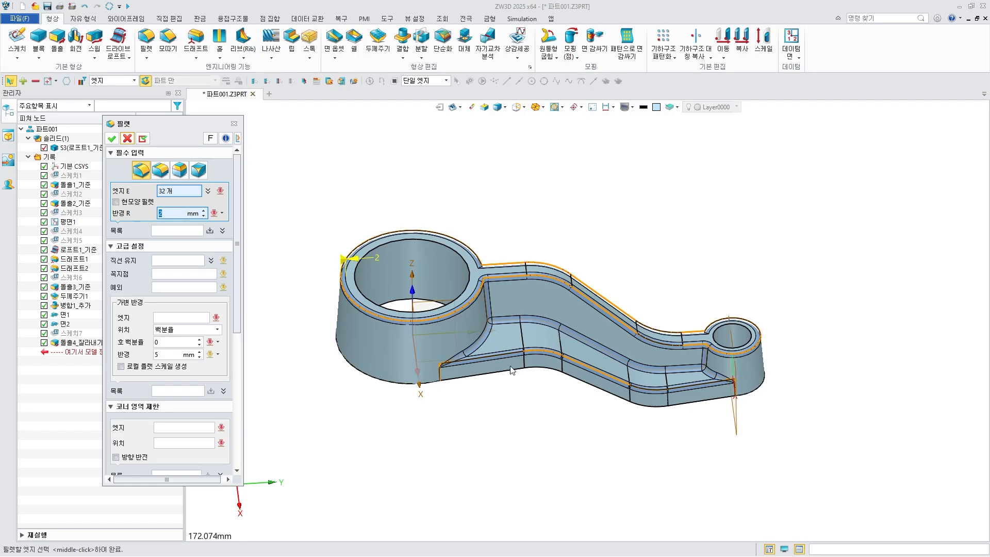
Add the matching junction and outer arm edges on the opposite side and apply the 2 mm fillet.
right_drag(510, 366, 645, 429)
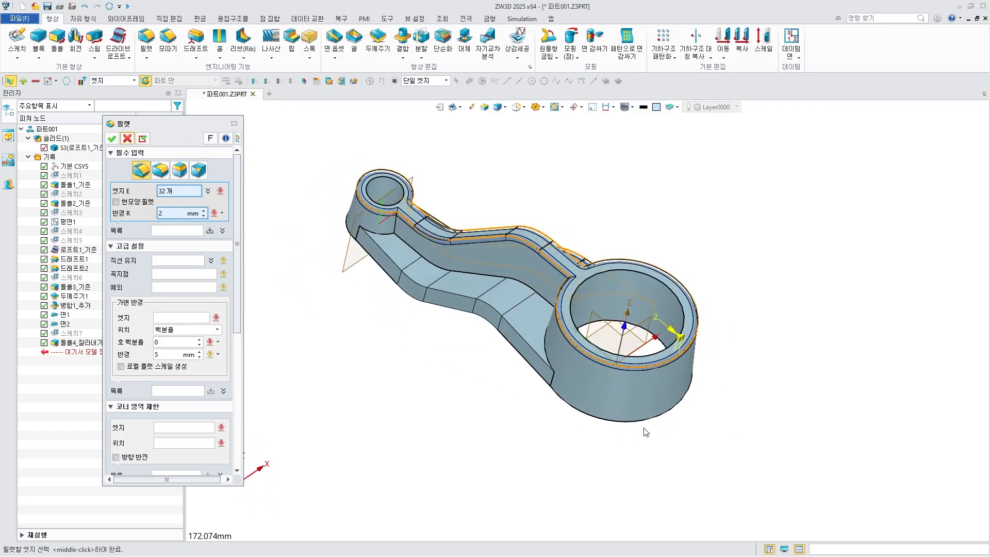
click(383, 235)
click(394, 223)
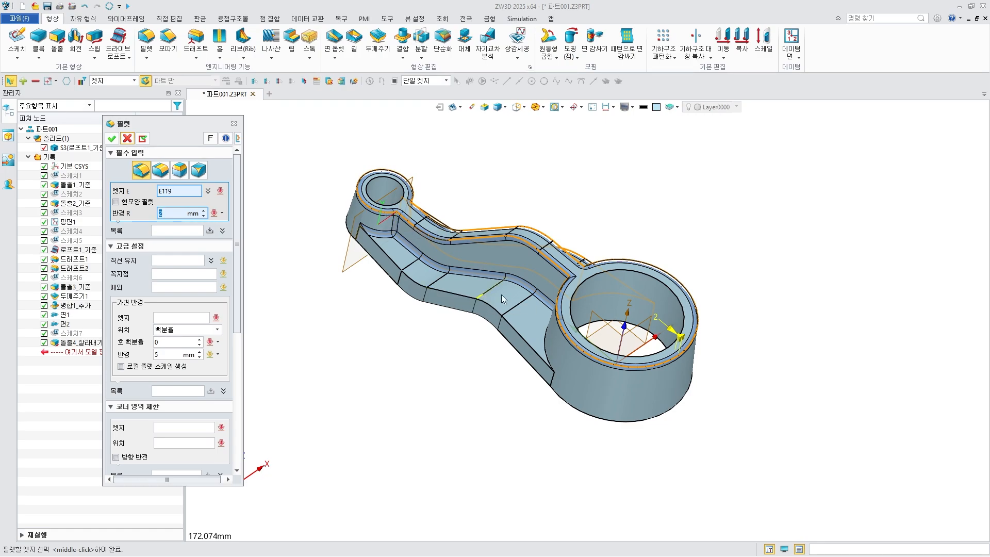
right_drag(501, 295, 543, 321)
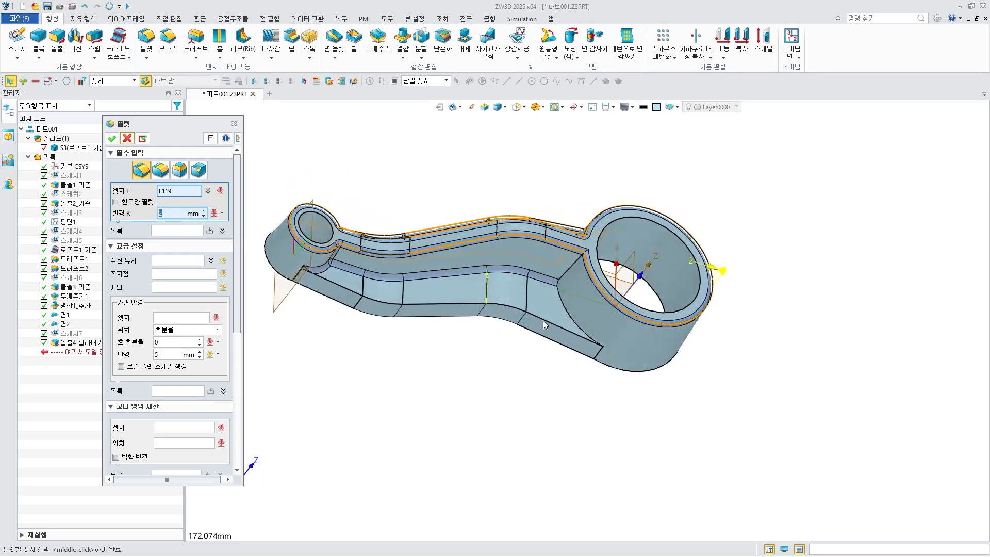
click(561, 277)
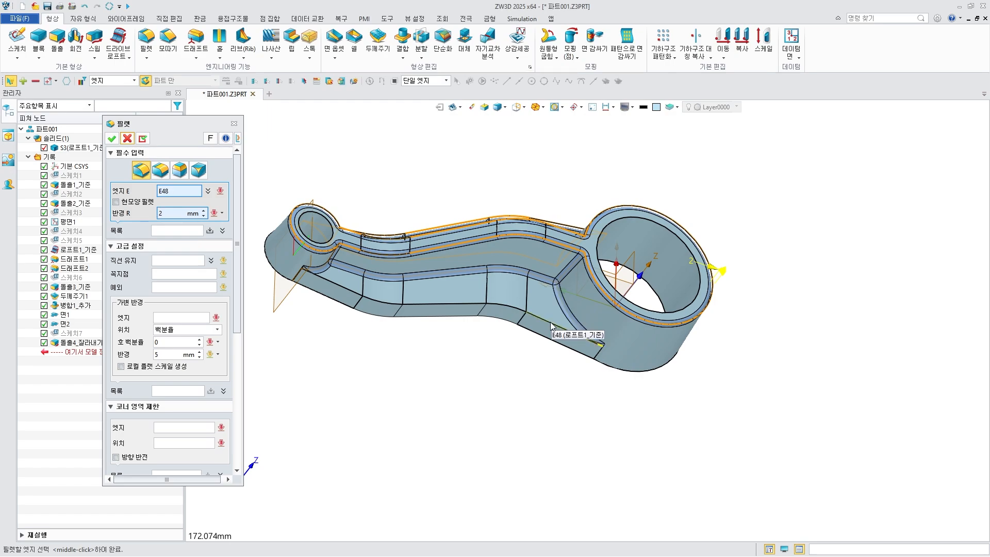
click(551, 321)
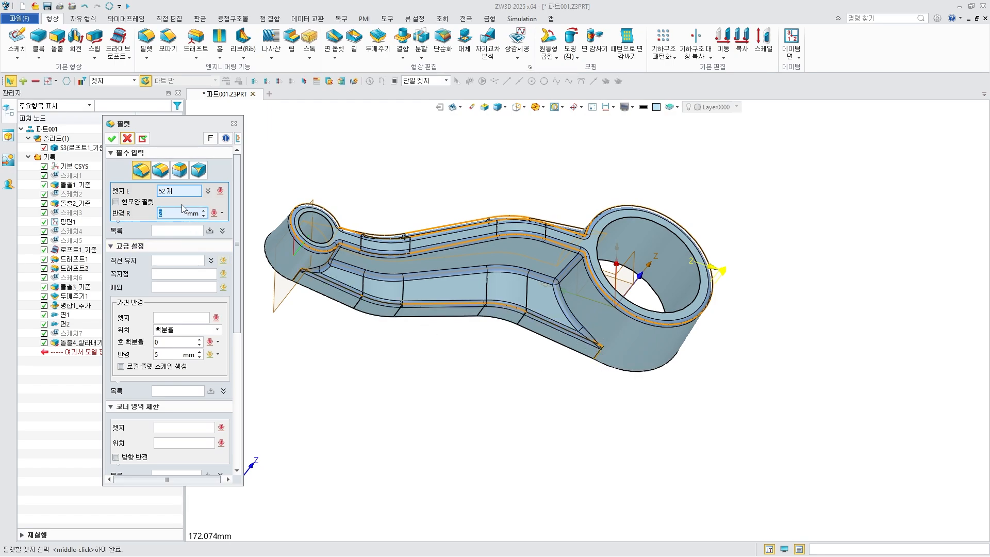
click(114, 138)
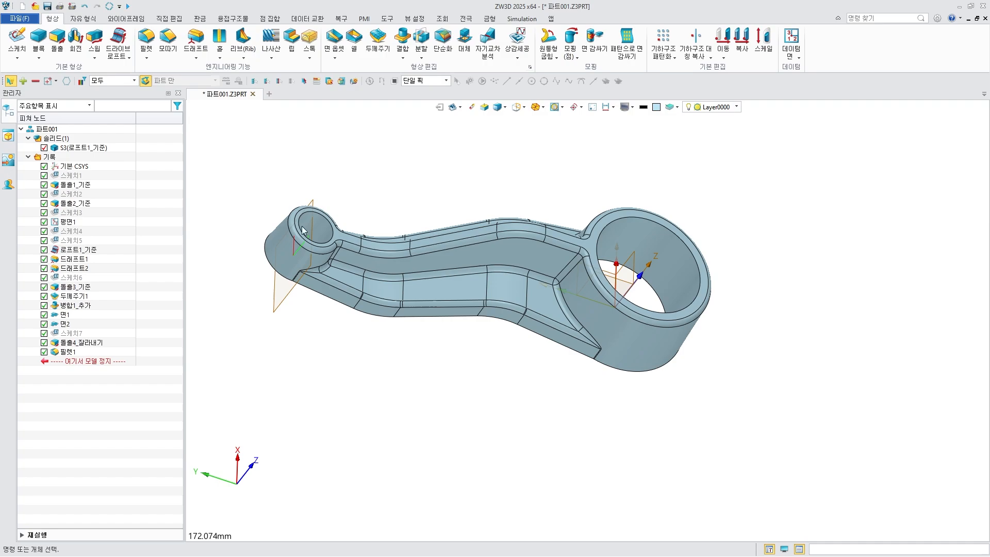
Hide the reference plane at the small boss and show the part in isometric view.
click(301, 288)
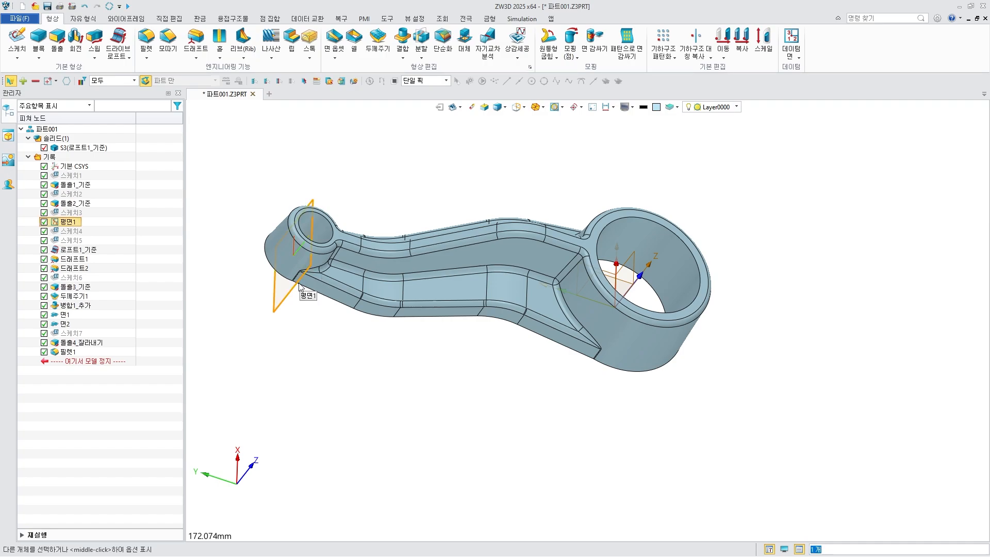
click(625, 108)
right_drag(554, 198, 389, 184)
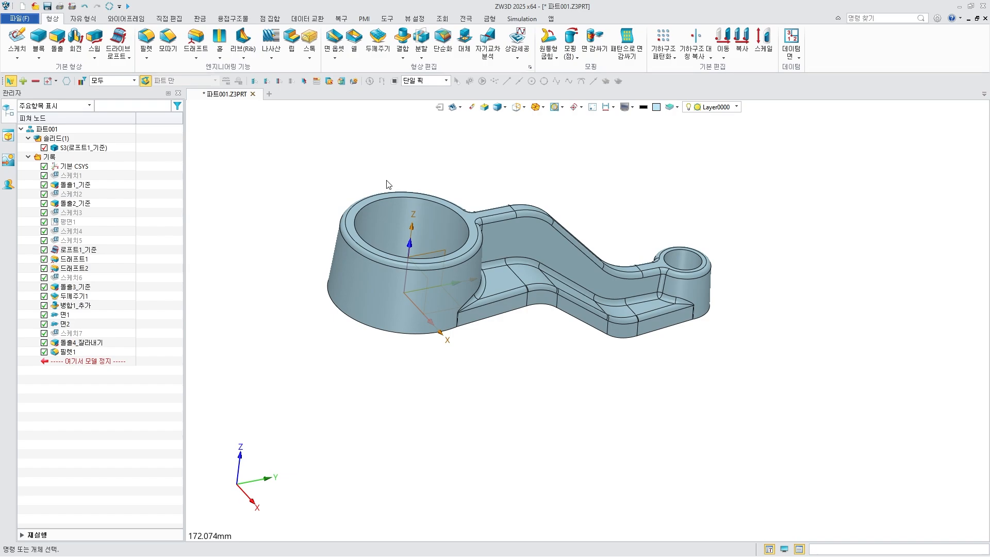
key(ctrl+Home)
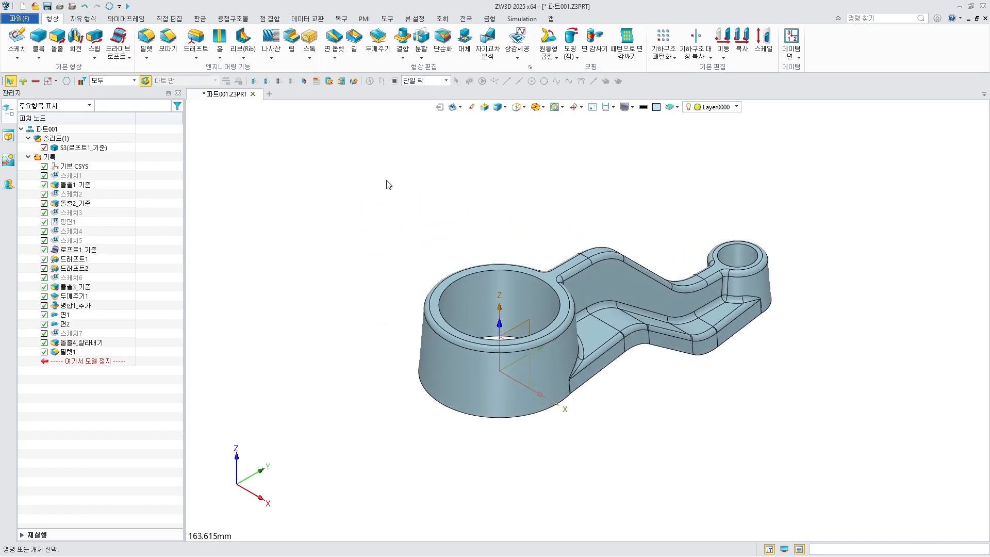